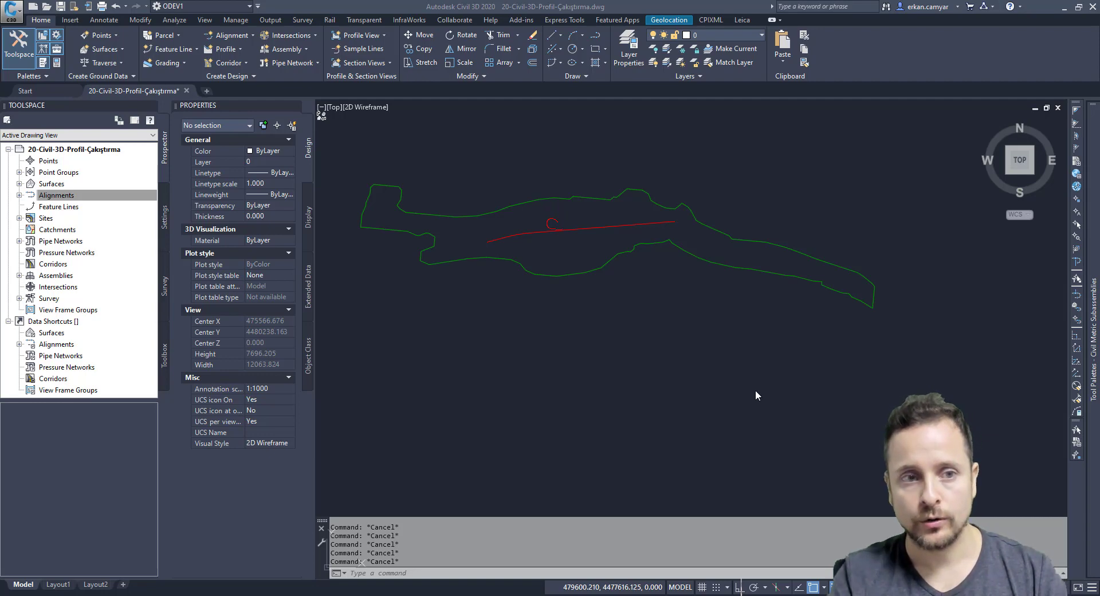
- Zoom around the plan and trial-select the ANAYOL and B-KOLU alignments, then clear the selection
scroll(530, 238, "up", 1)
scroll(510, 230, "up", 4)
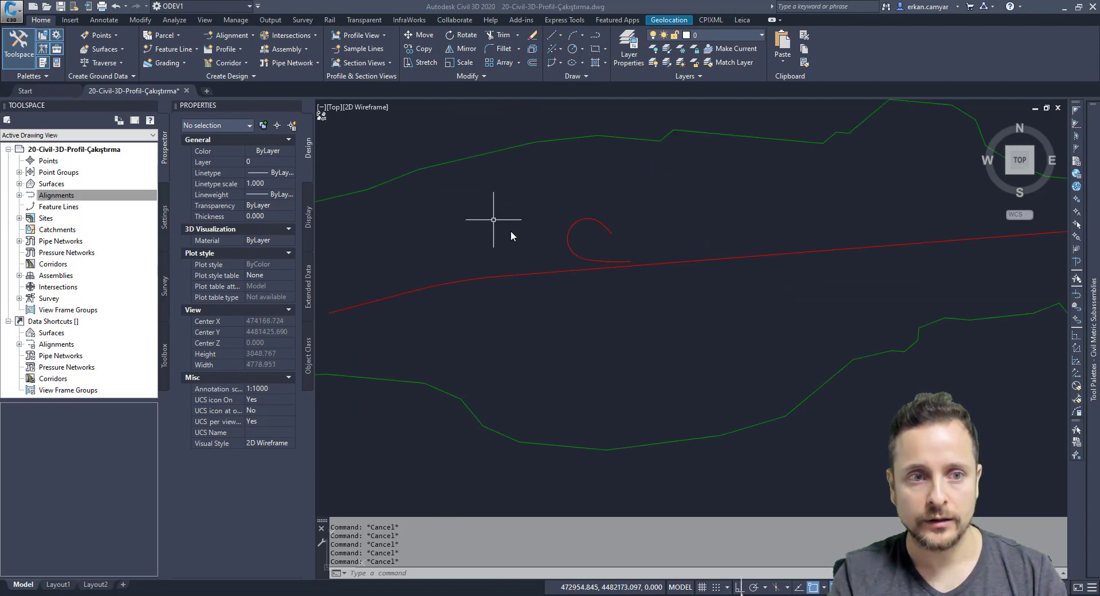
scroll(550, 234, "down", 3)
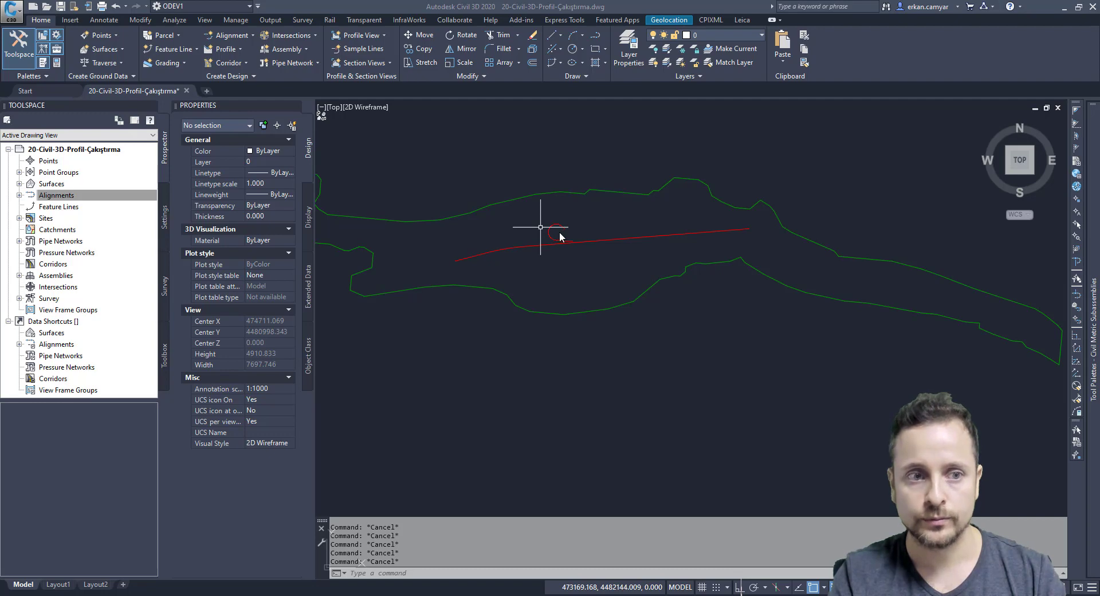
scroll(540, 227, "up", 2)
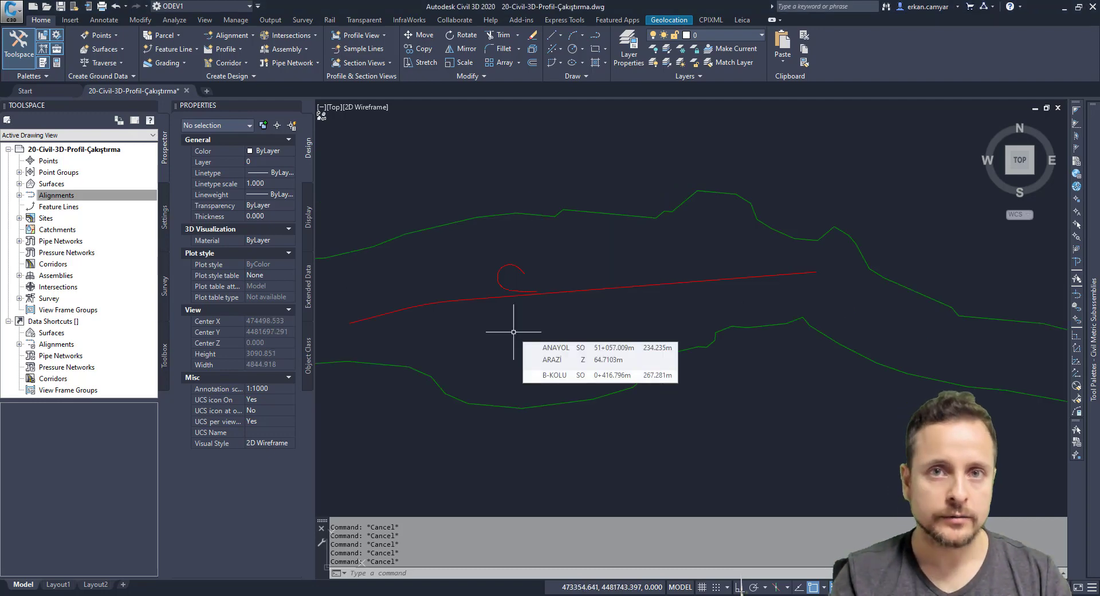
mouse_move(513, 331)
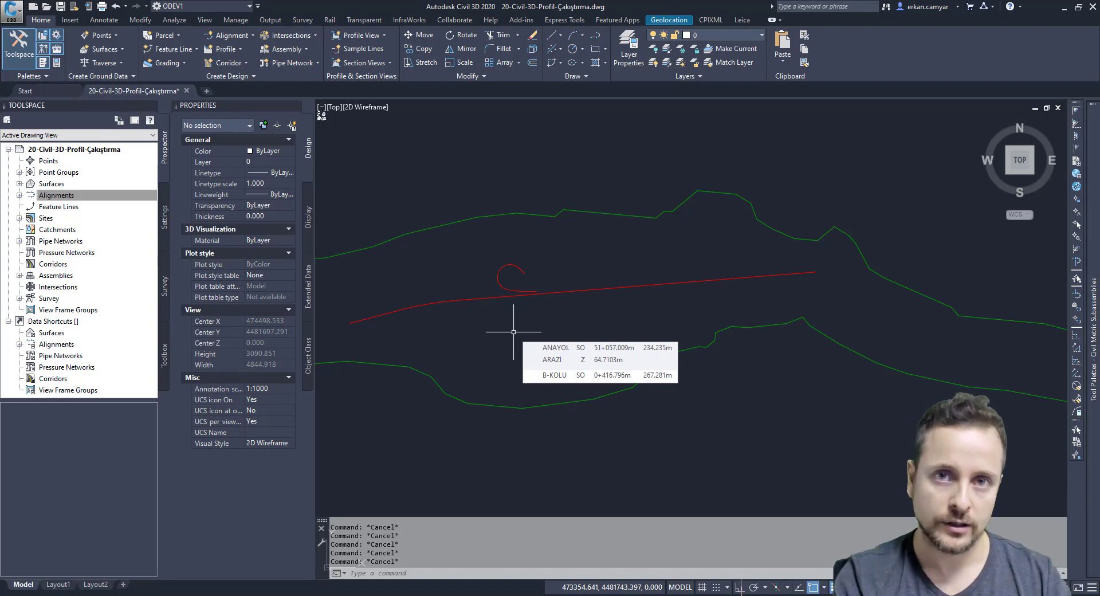
left_click(565, 333)
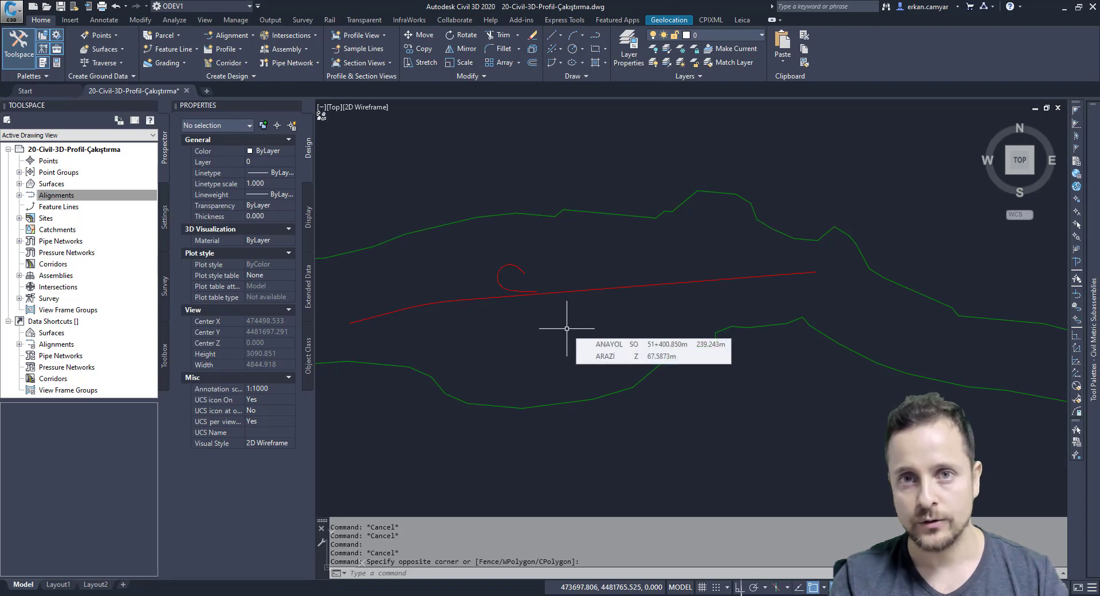
key("Escape")
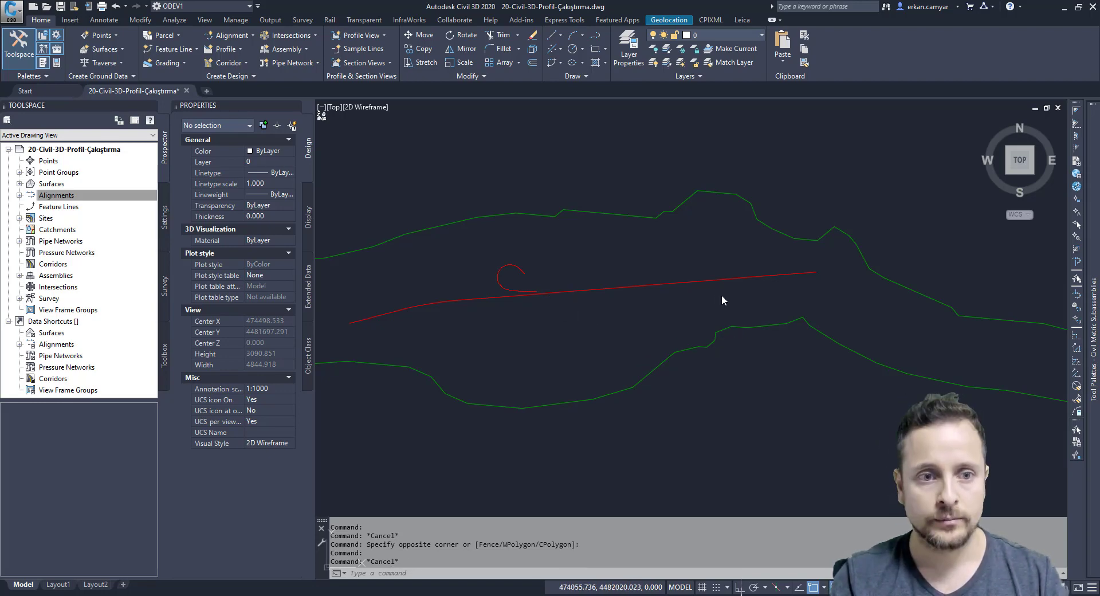
left_click(427, 303)
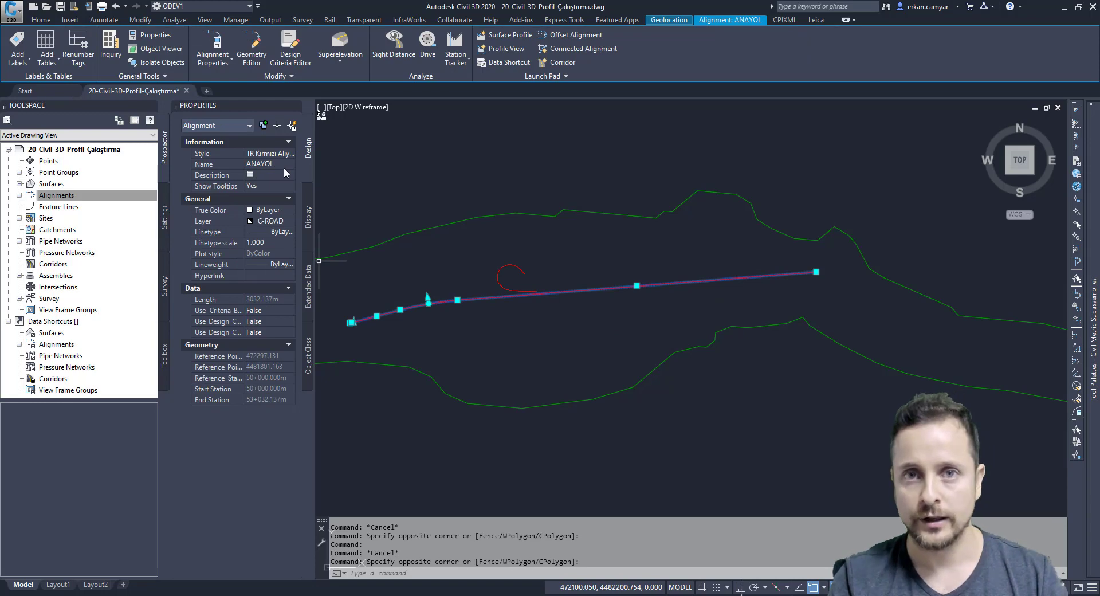
left_click(519, 266)
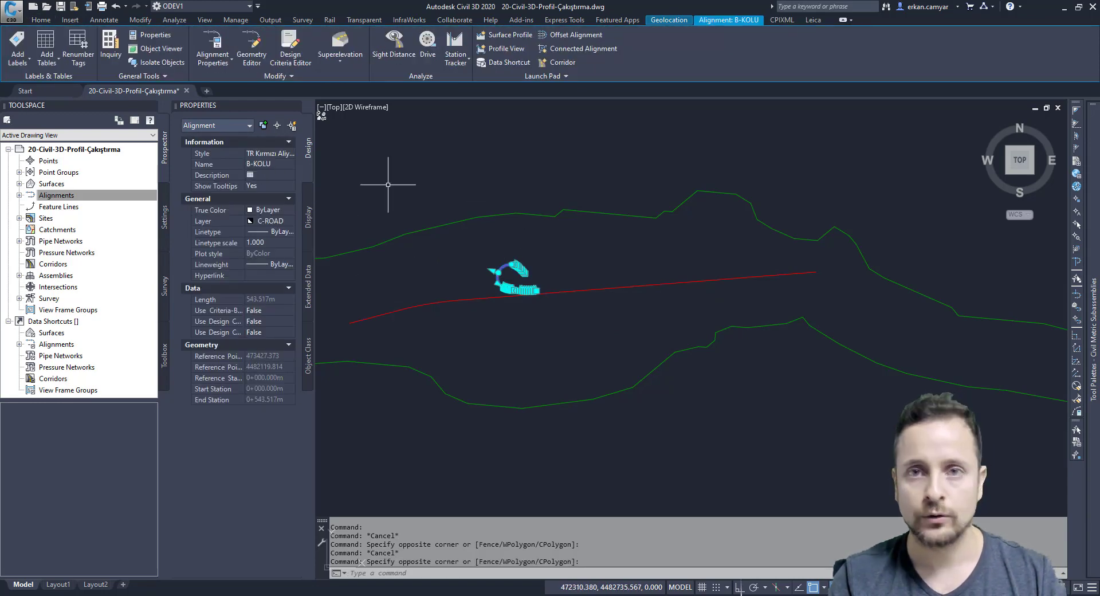
key("Escape")
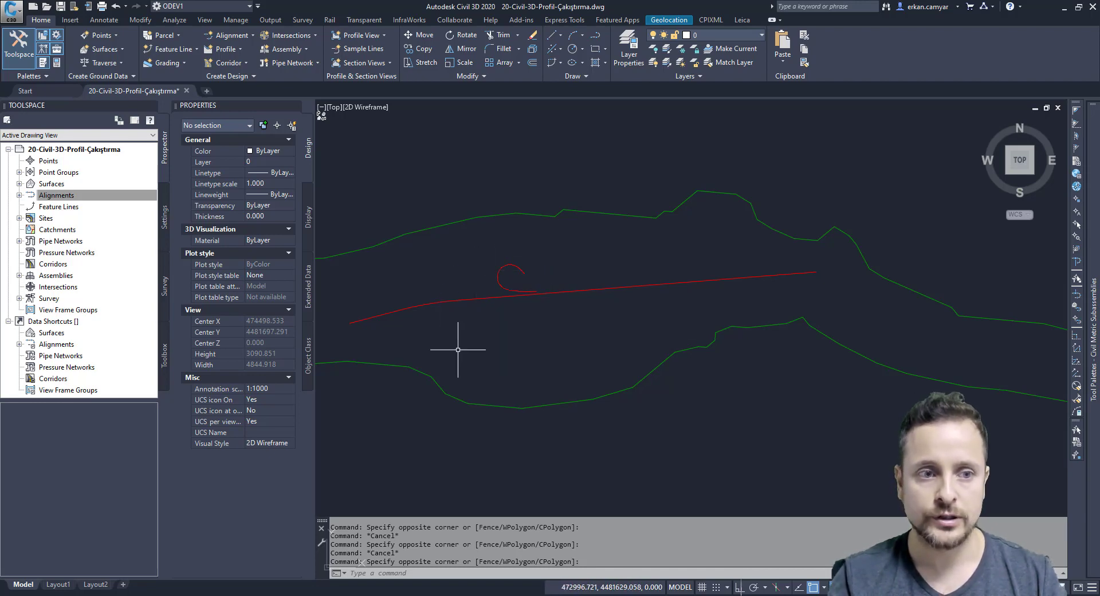
mouse_move(458, 349)
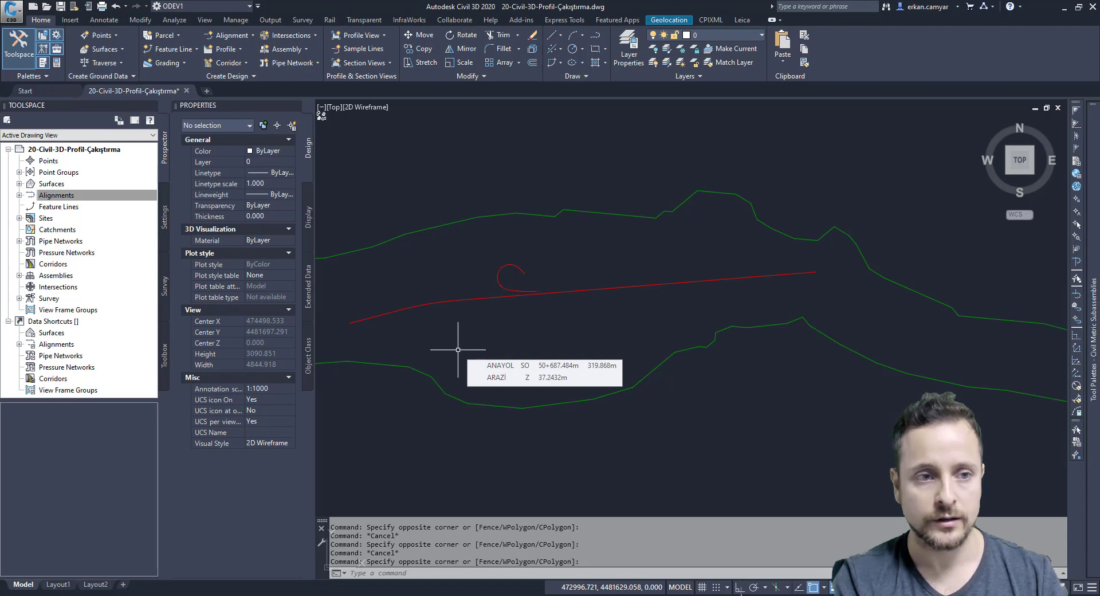
- Create the ANAYOL profile view with default settings, placed above the plan
left_click(432, 302)
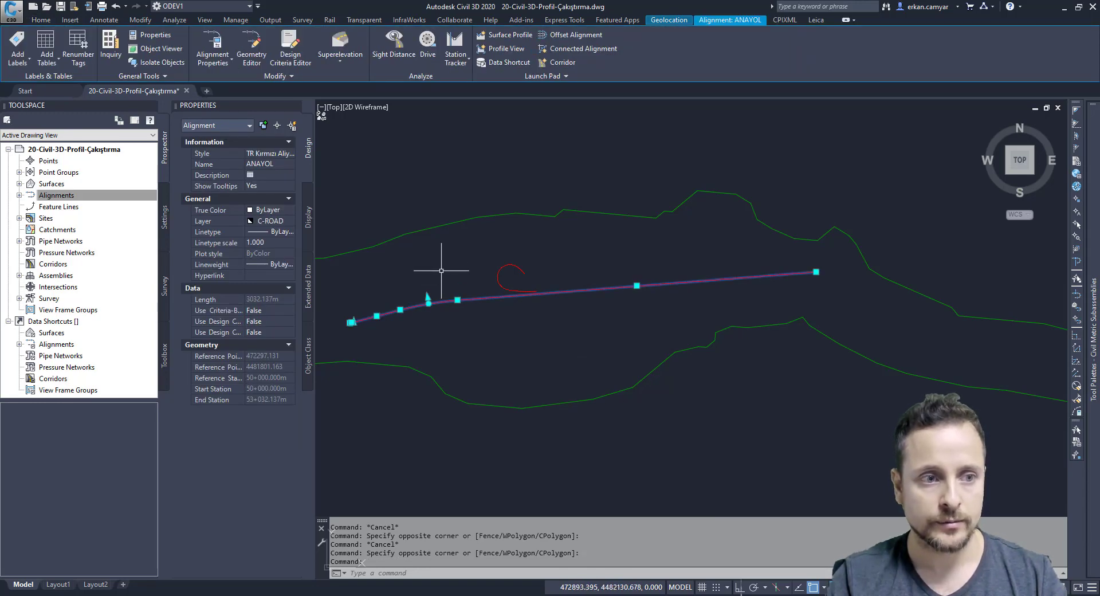
left_click(506, 50)
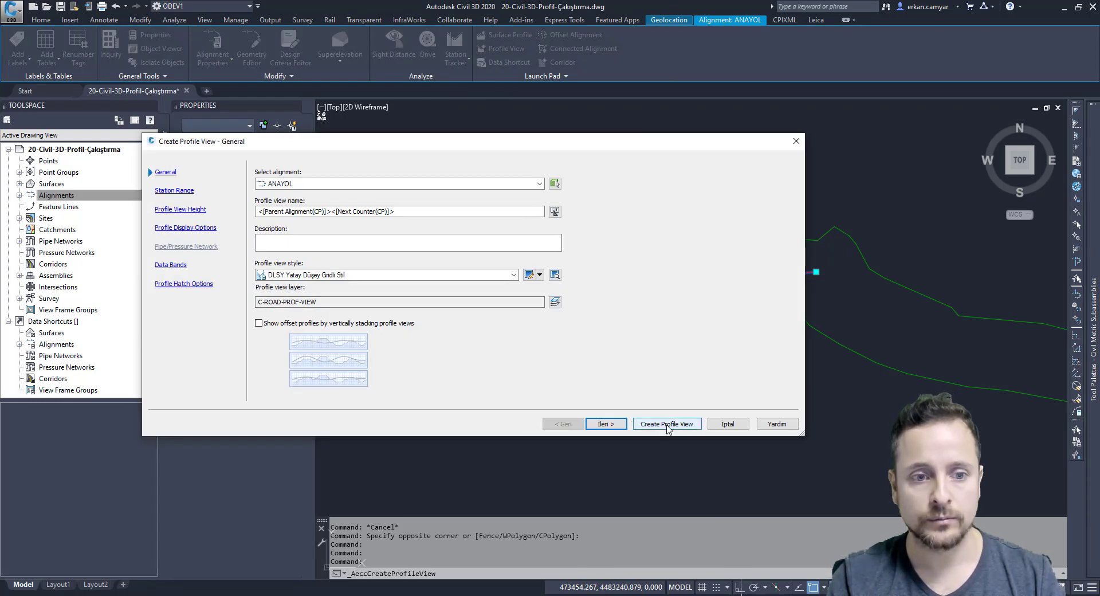
left_click(667, 424)
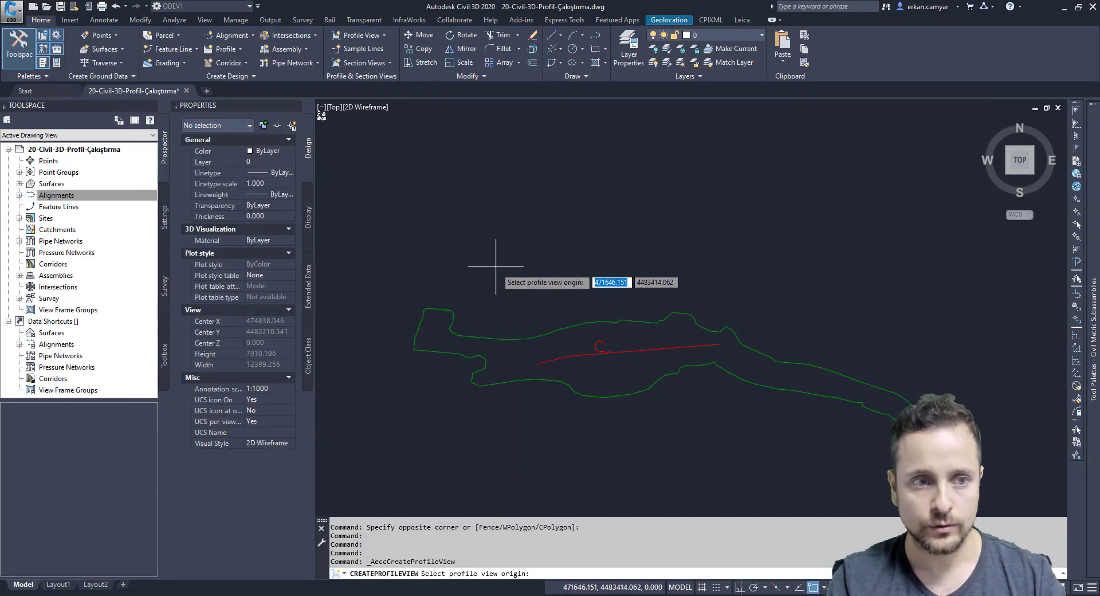
left_click(491, 270)
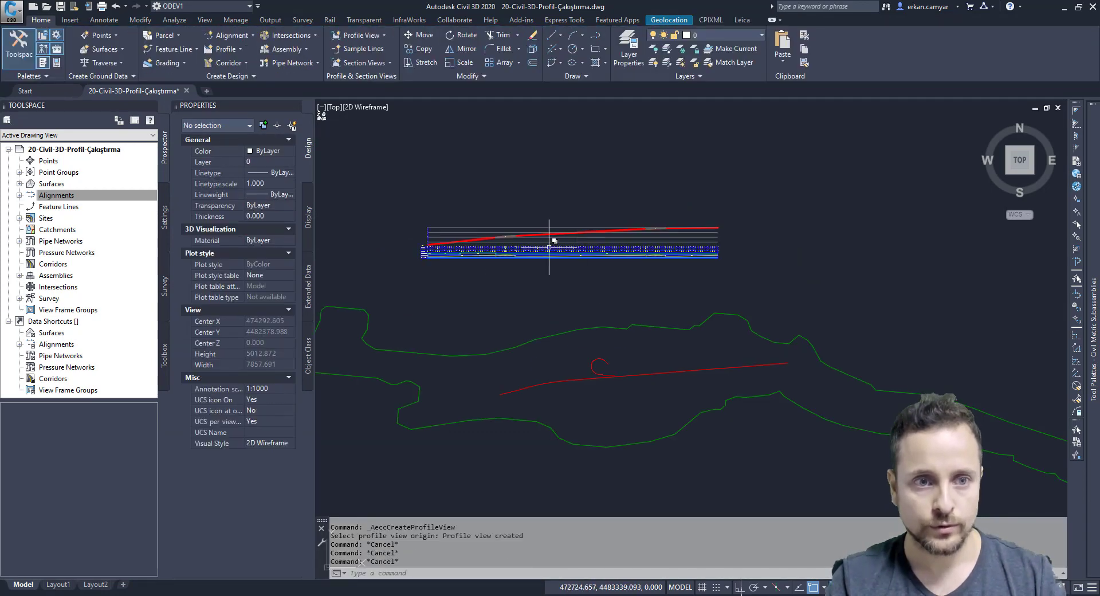
key("Escape")
key("Escape")
key("Escape")
- Create the B-KOLU profile view, placed to the right of the ANAYOL view
scroll(608, 294, "up", 3)
scroll(540, 301, "up", 3)
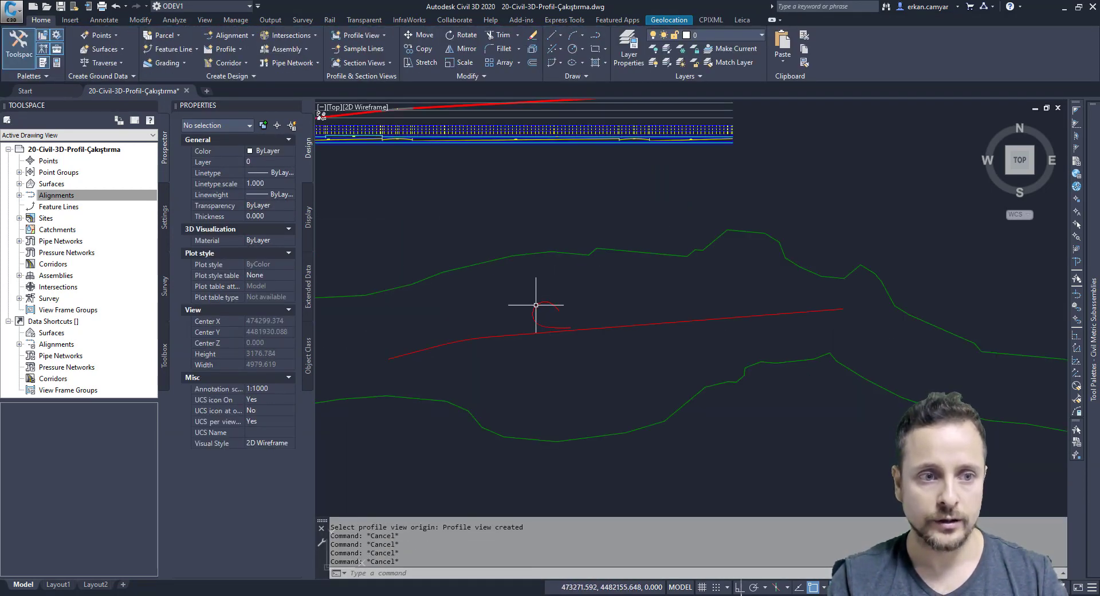
left_click(539, 304)
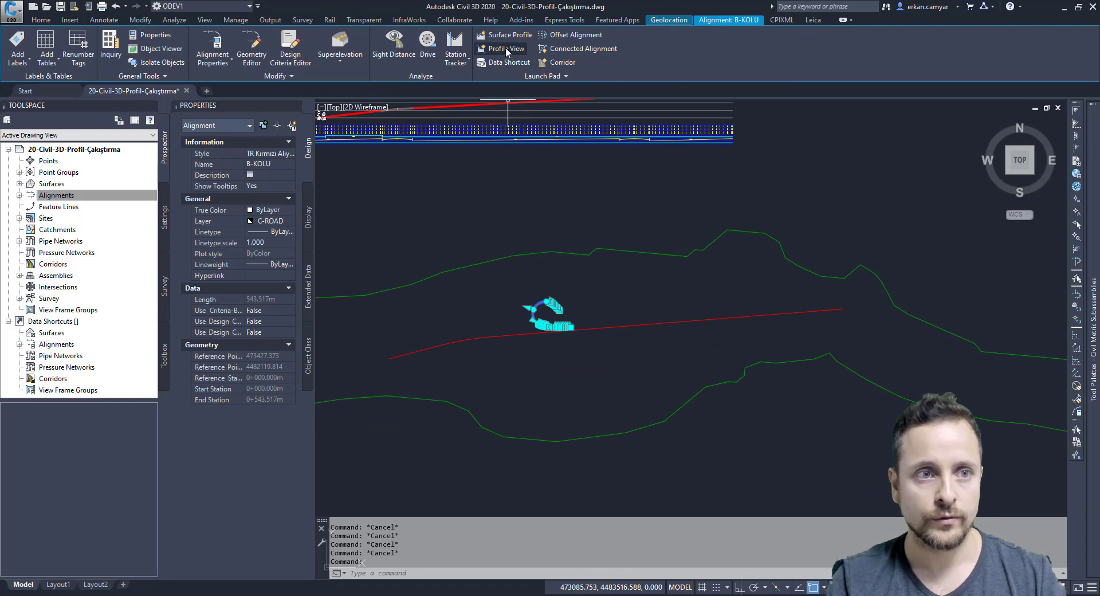
left_click(507, 51)
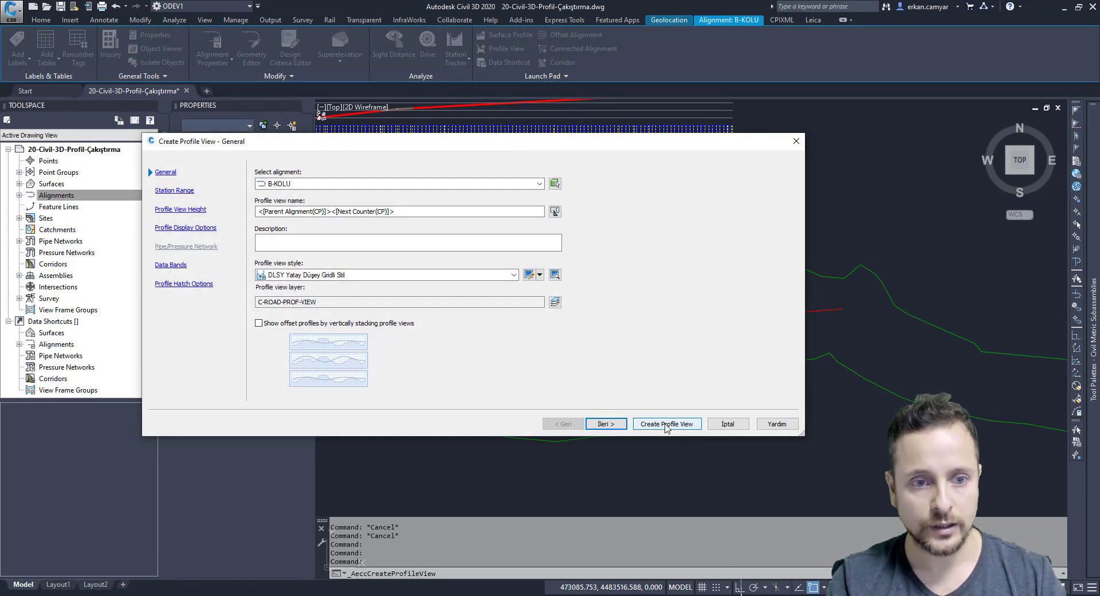
left_click(666, 424)
scroll(633, 305, "down", 2)
left_click(674, 258)
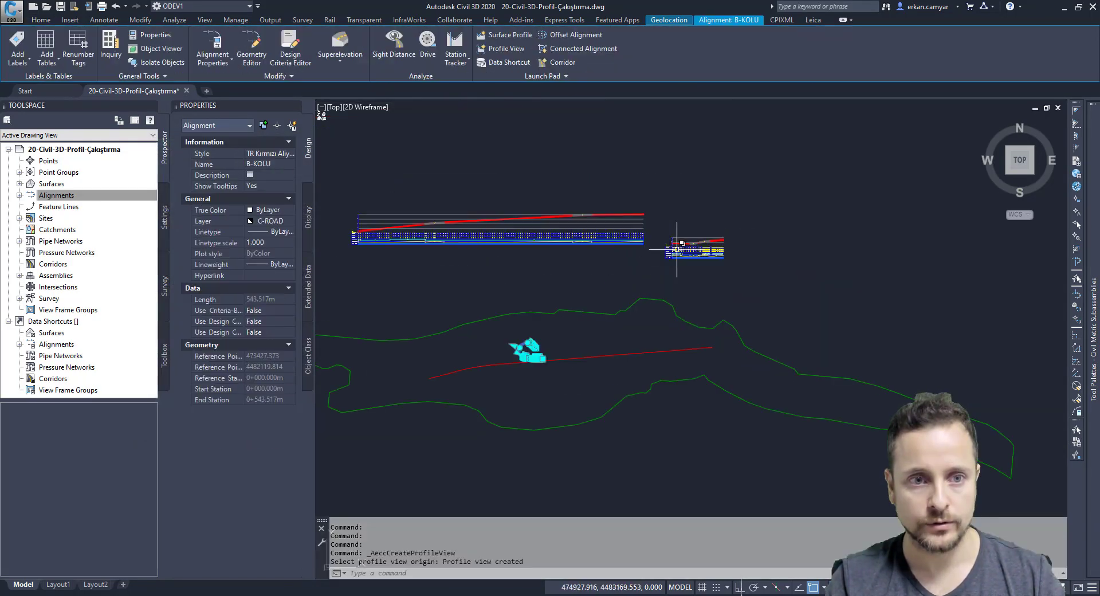
key("Escape")
scroll(917, 298, "down", 2)
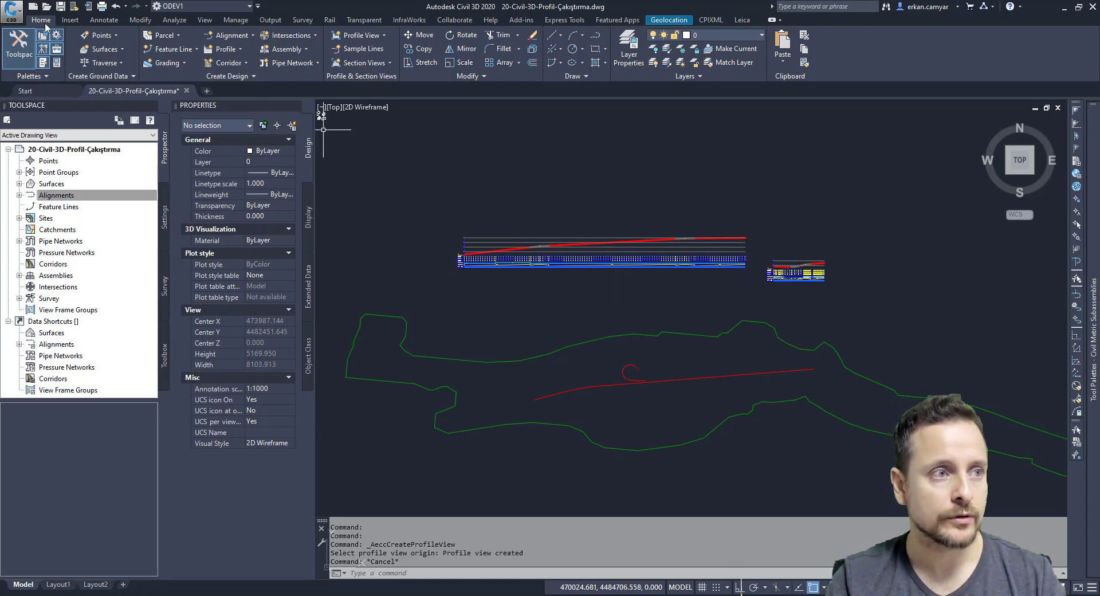
- Run Create Superimposed Profile with B-KOLU as source and the ANAYOL profile view as destination
left_click(234, 53)
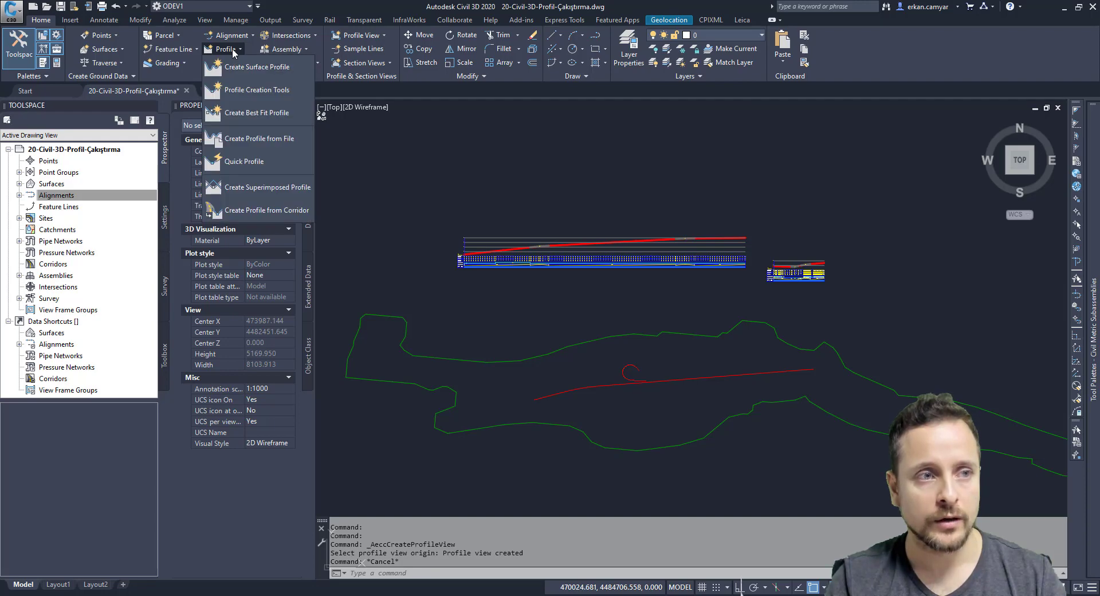
left_click(254, 188)
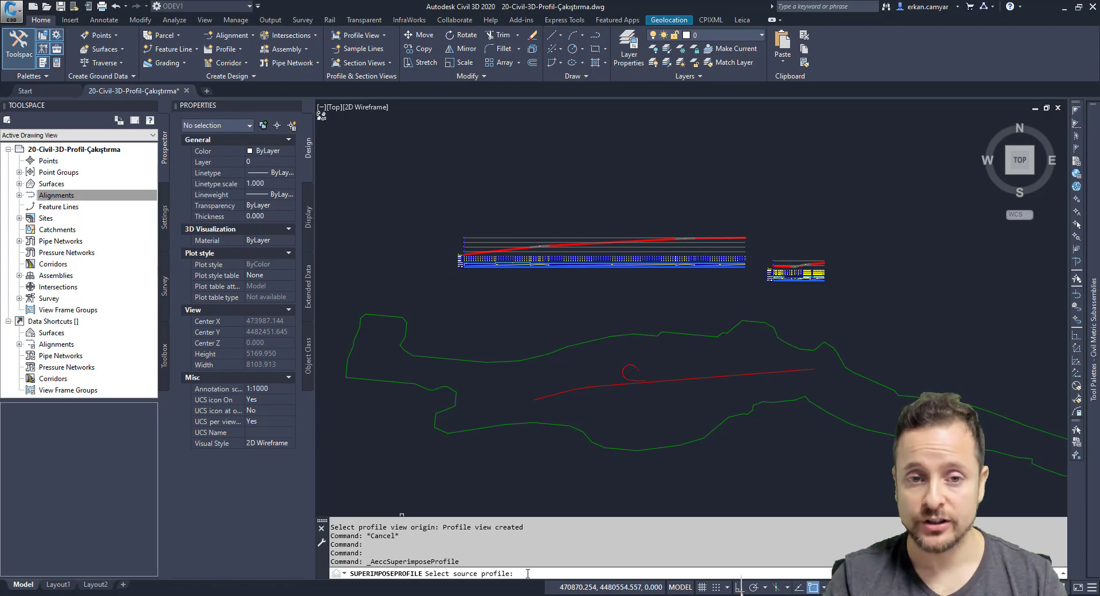
scroll(801, 246, "up", 4)
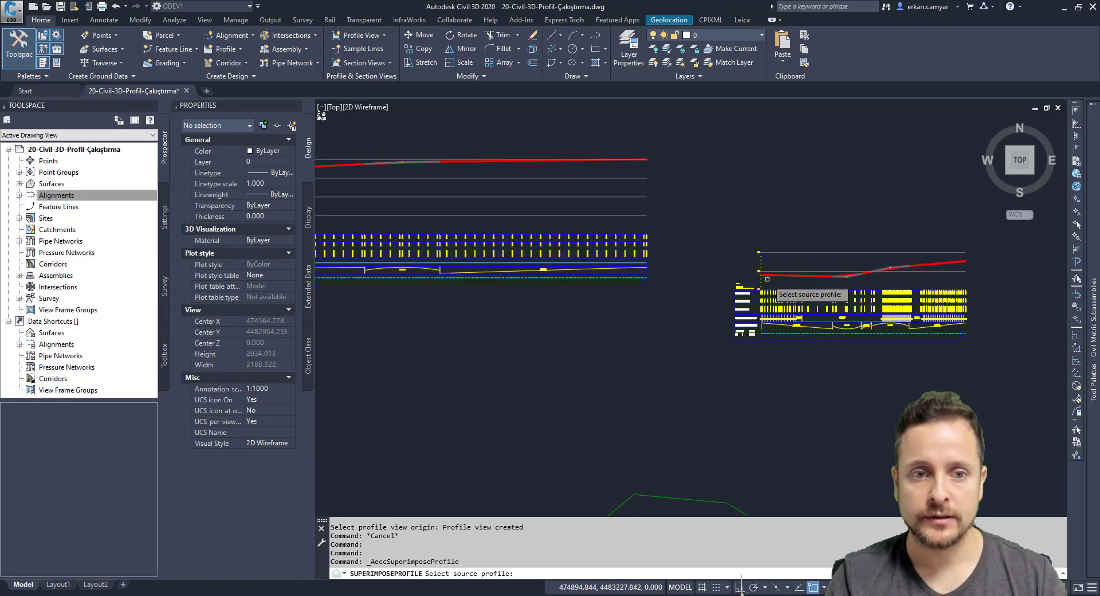
scroll(814, 275, "up", 4)
scroll(821, 275, "up", 4)
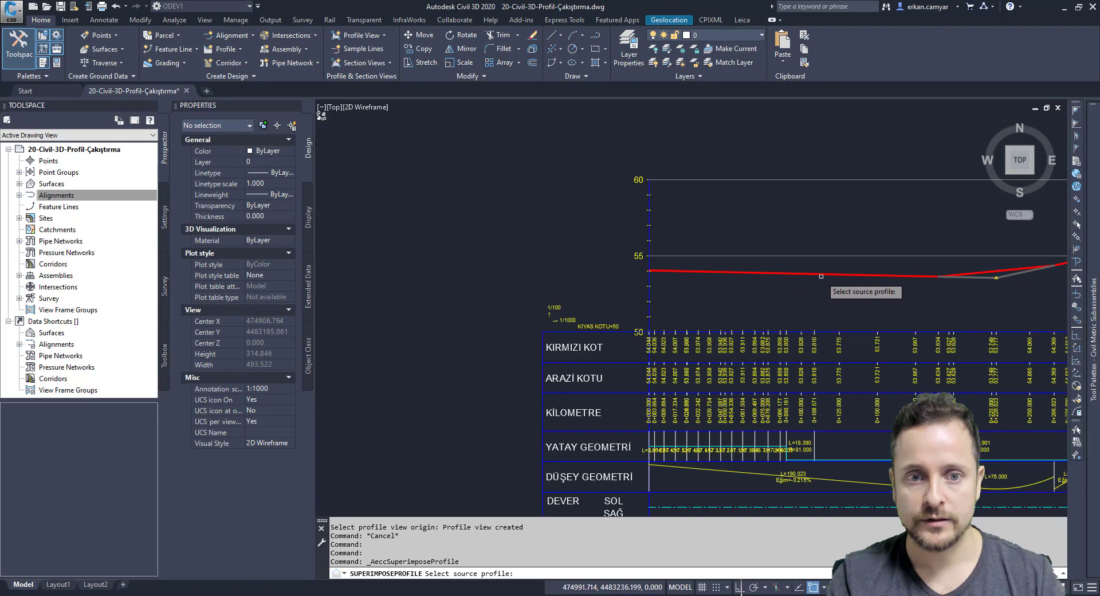
left_click(821, 273)
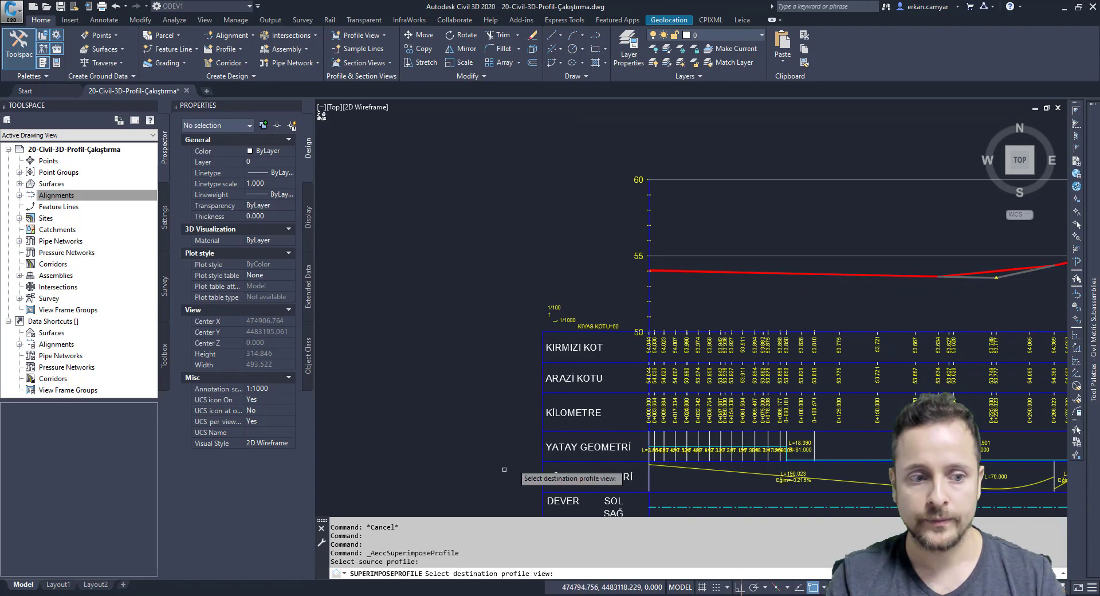
scroll(621, 509, "down", 8)
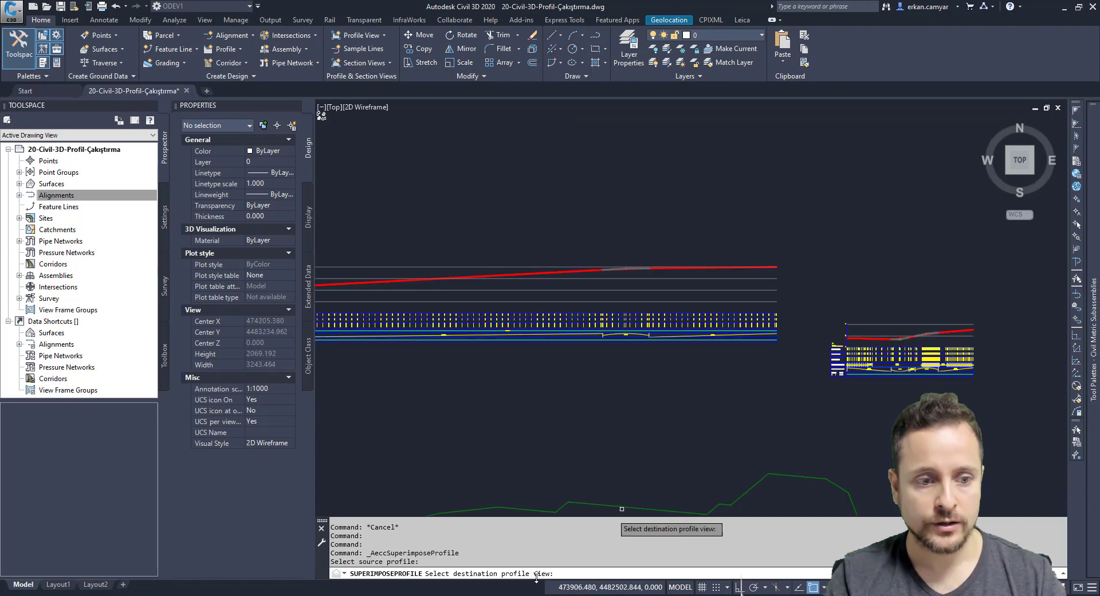
scroll(900, 329, "down", 2)
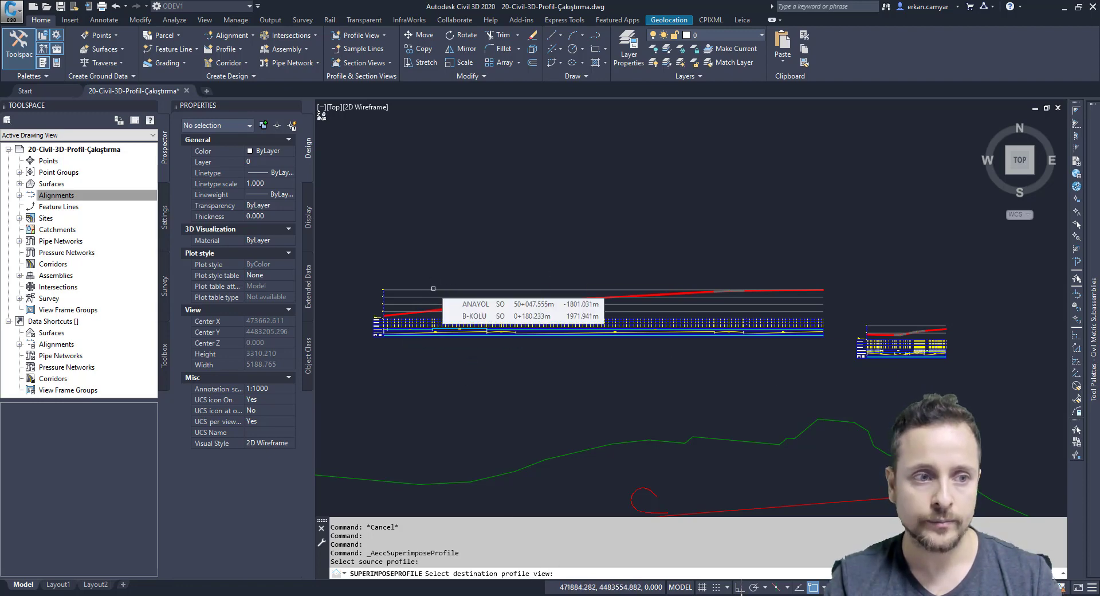
middle_click_drag(433, 288, 412, 236)
left_click(470, 237)
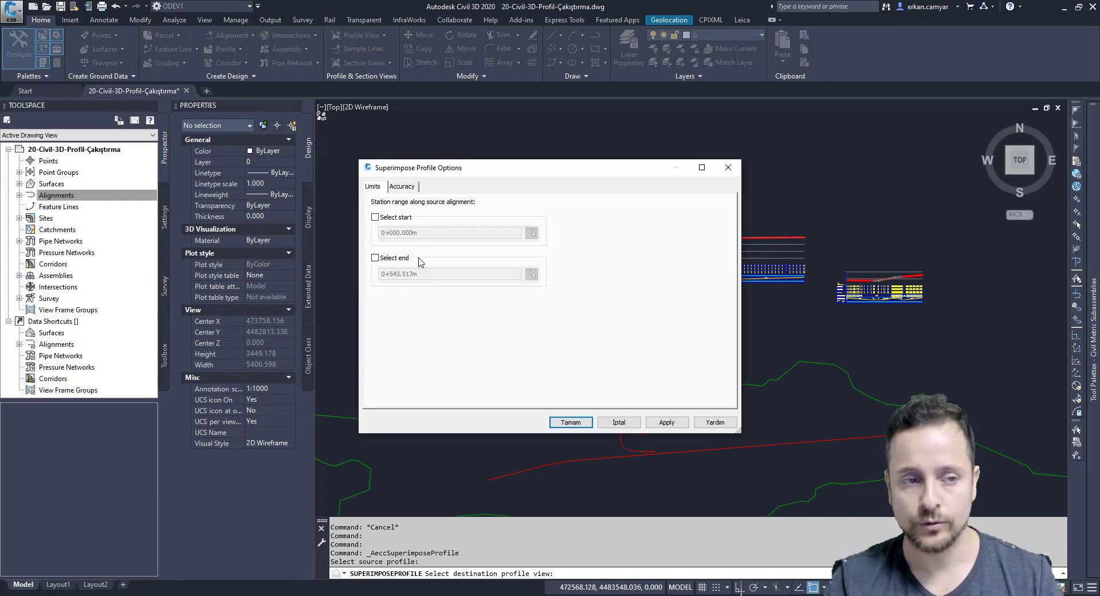
- Leave start/end station limits off, review the Accuracy settings, and accept the superimpose options
left_click(375, 217)
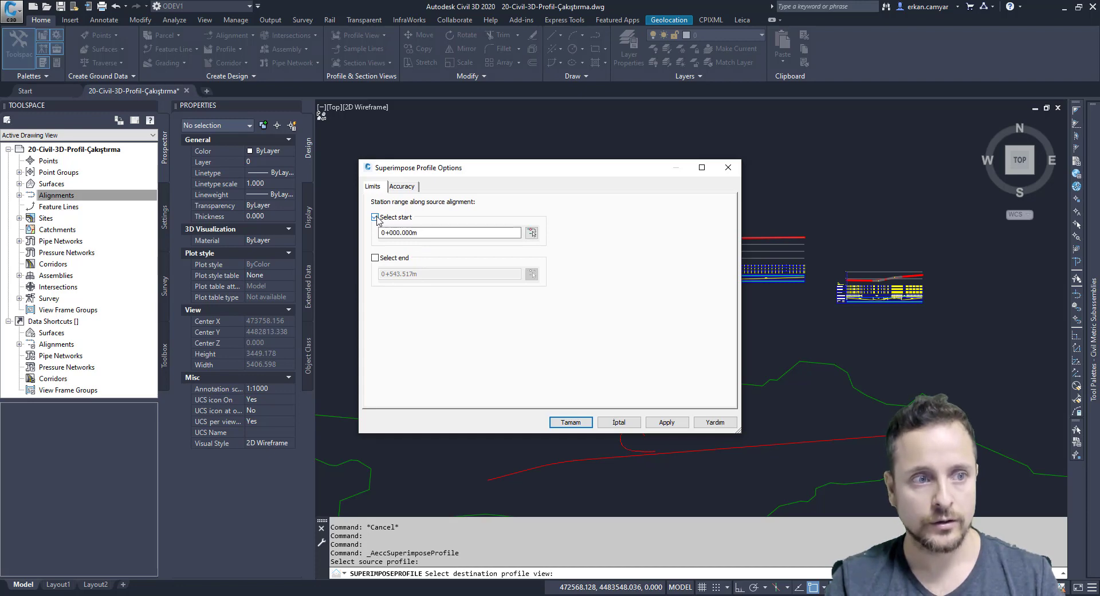
left_click(375, 258)
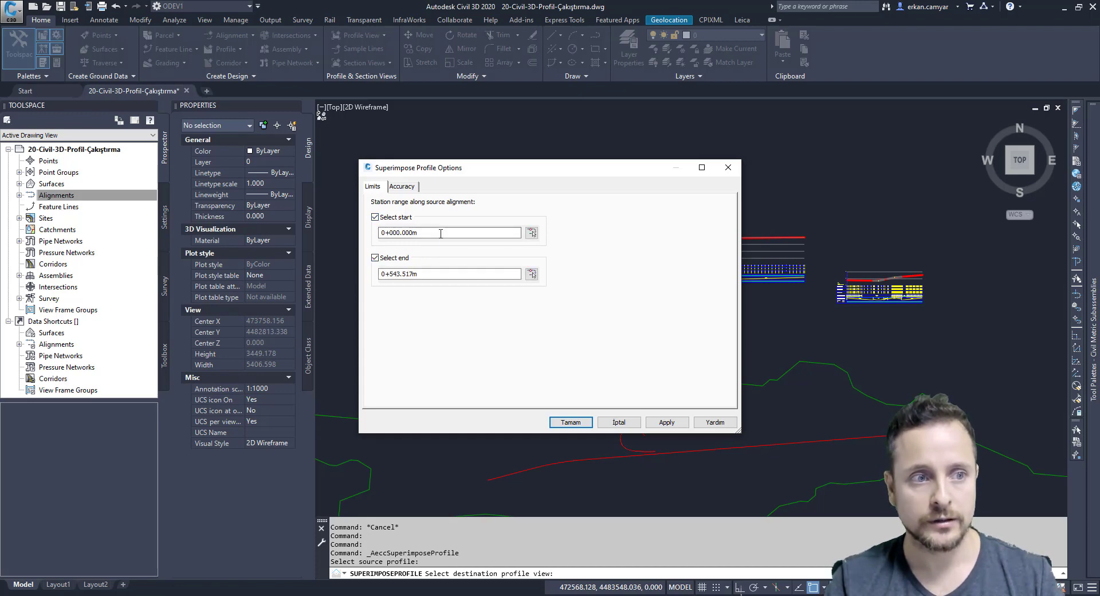
left_click(375, 218)
left_click(375, 259)
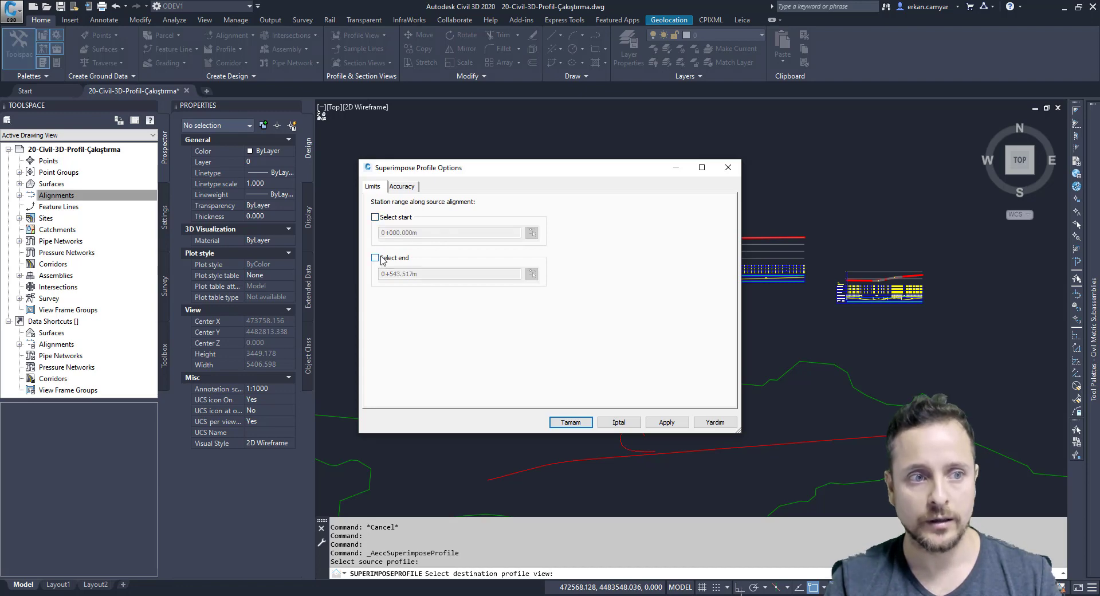
left_click(402, 186)
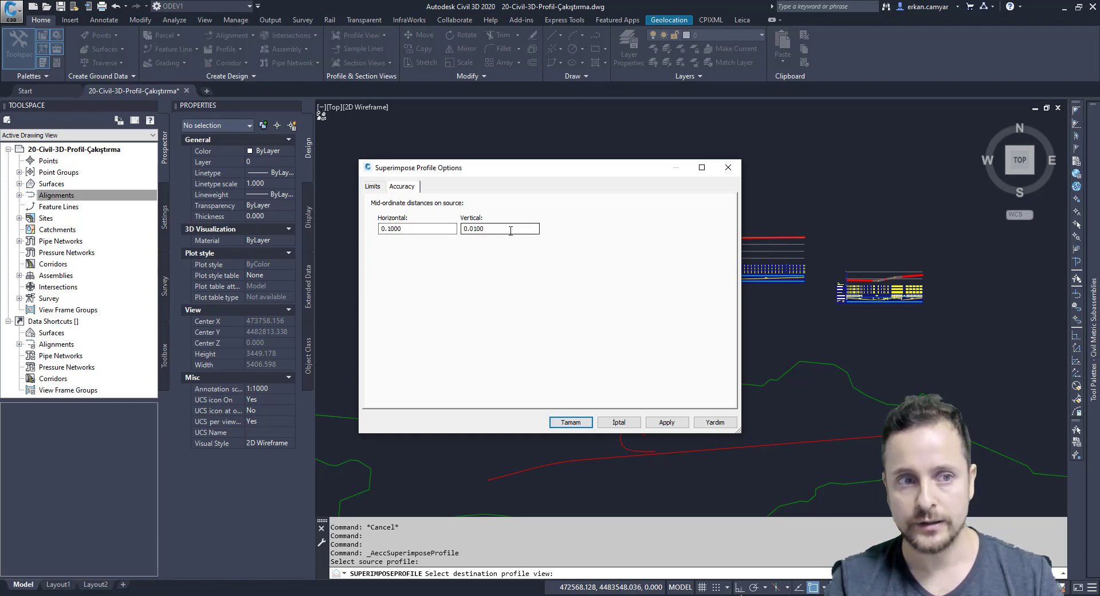
left_click(571, 422)
- Assign the TR Profil1 [4.CYAN] style to the superimposed B-Kolu-Profili profile in Properties
scroll(560, 249, "up", 2)
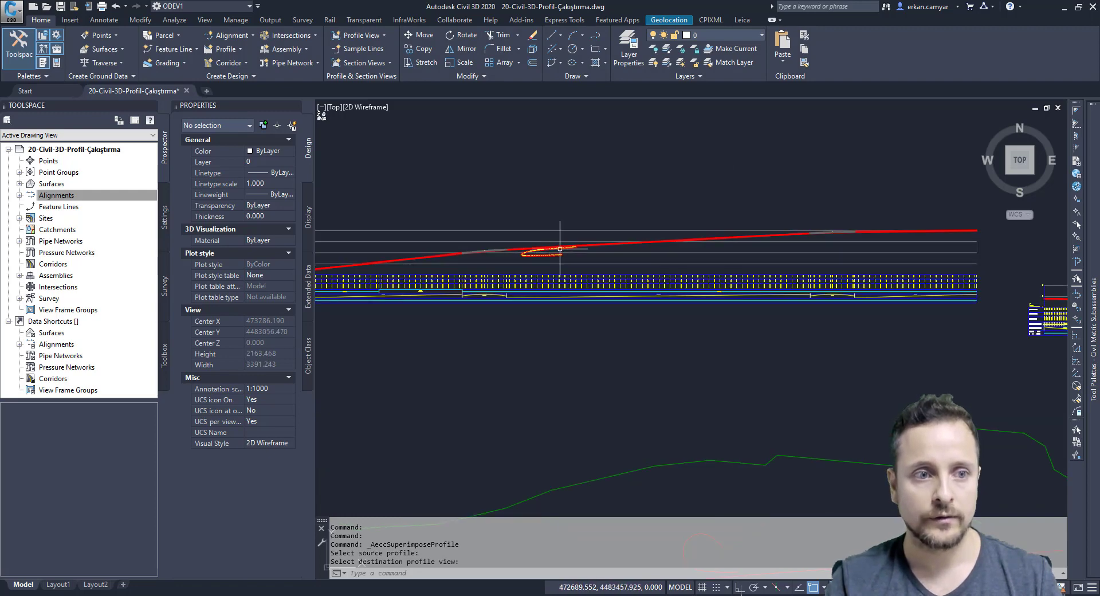
scroll(560, 248, "up", 2)
scroll(504, 258, "up", 2)
scroll(609, 277, "up", 2)
left_click(634, 248)
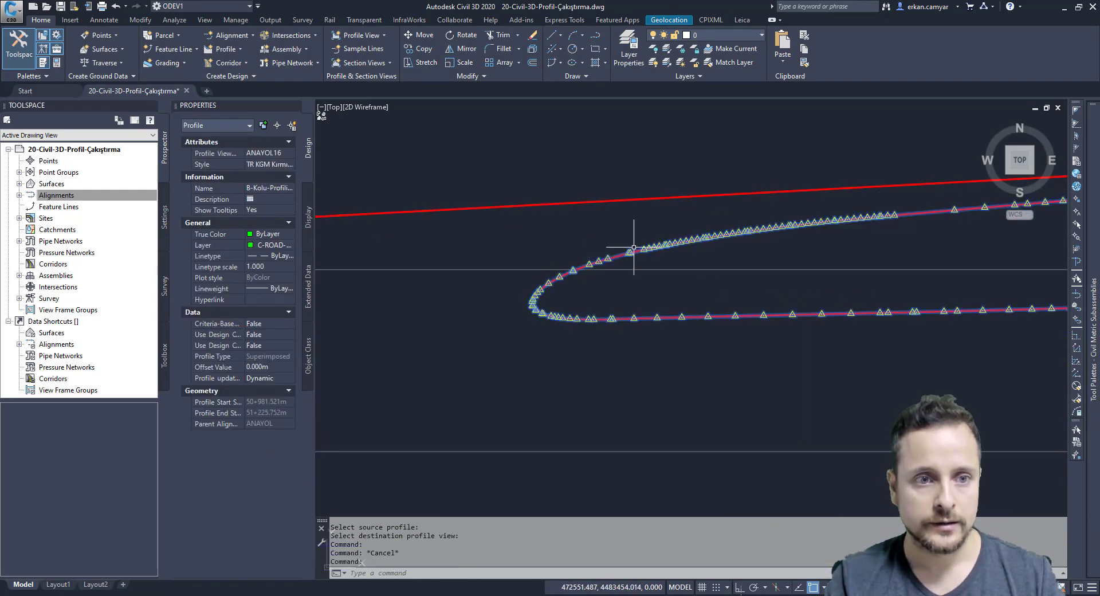
left_click(288, 165)
left_click(288, 165)
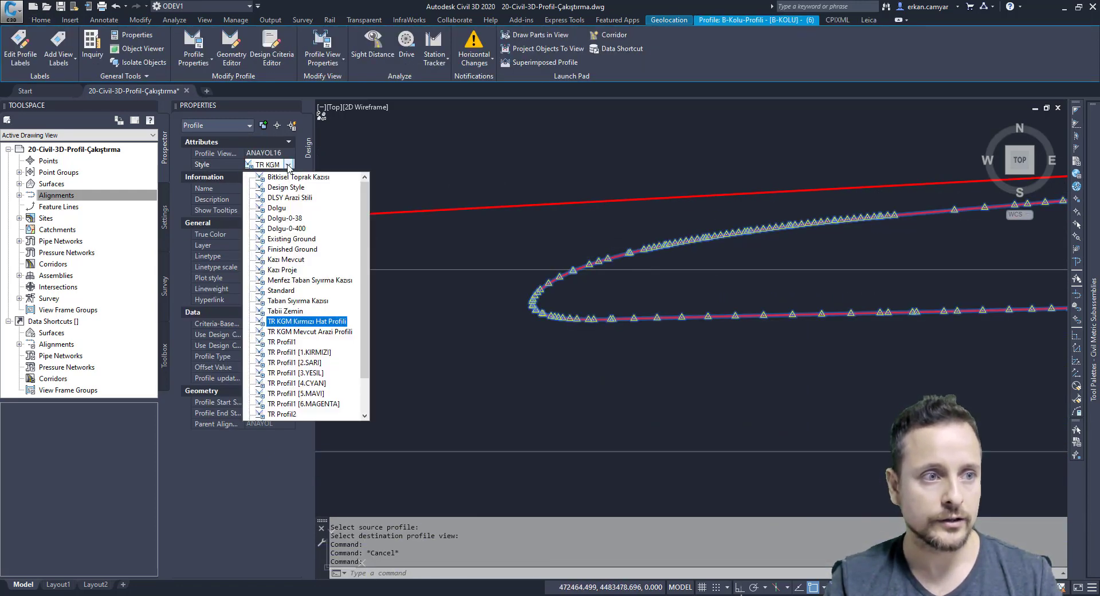
left_click(313, 383)
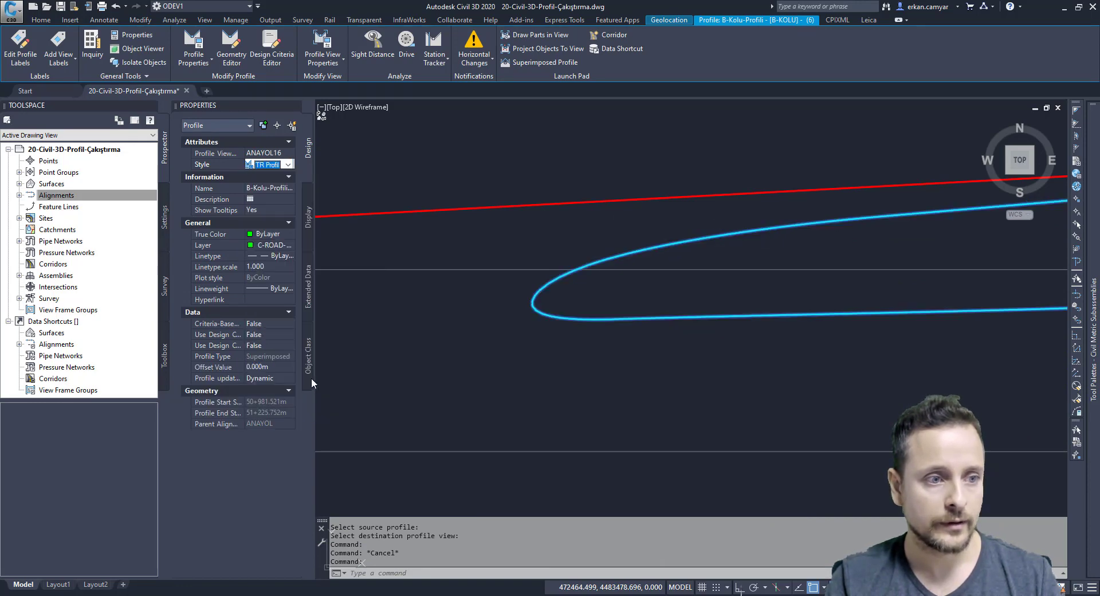
key("Escape")
scroll(526, 234, "down", 5)
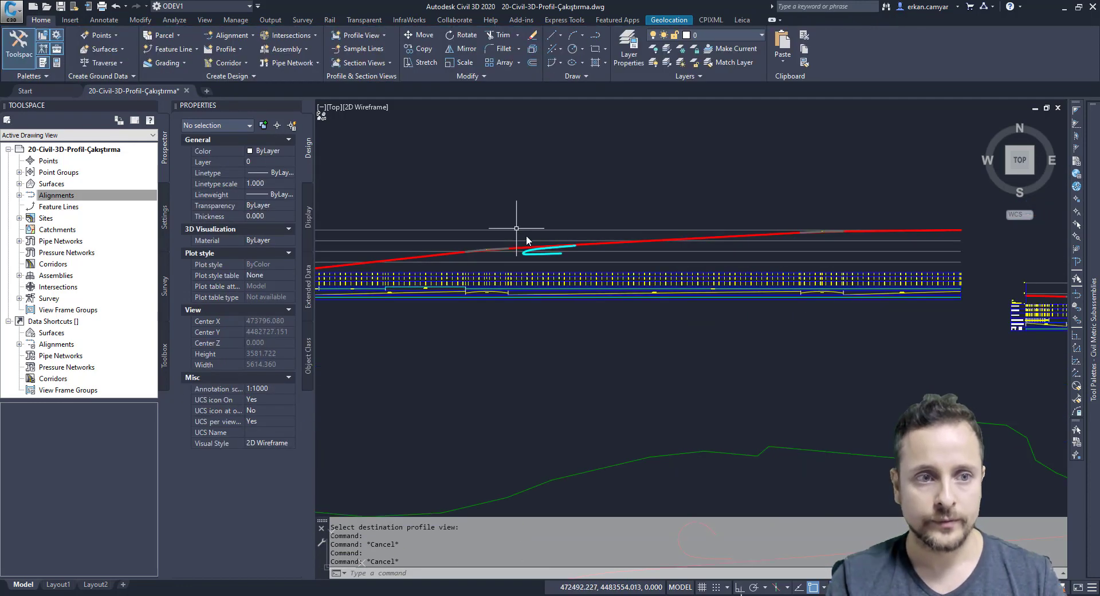
scroll(585, 252, "down", 2)
scroll(744, 264, "up", 3)
scroll(628, 271, "up", 3)
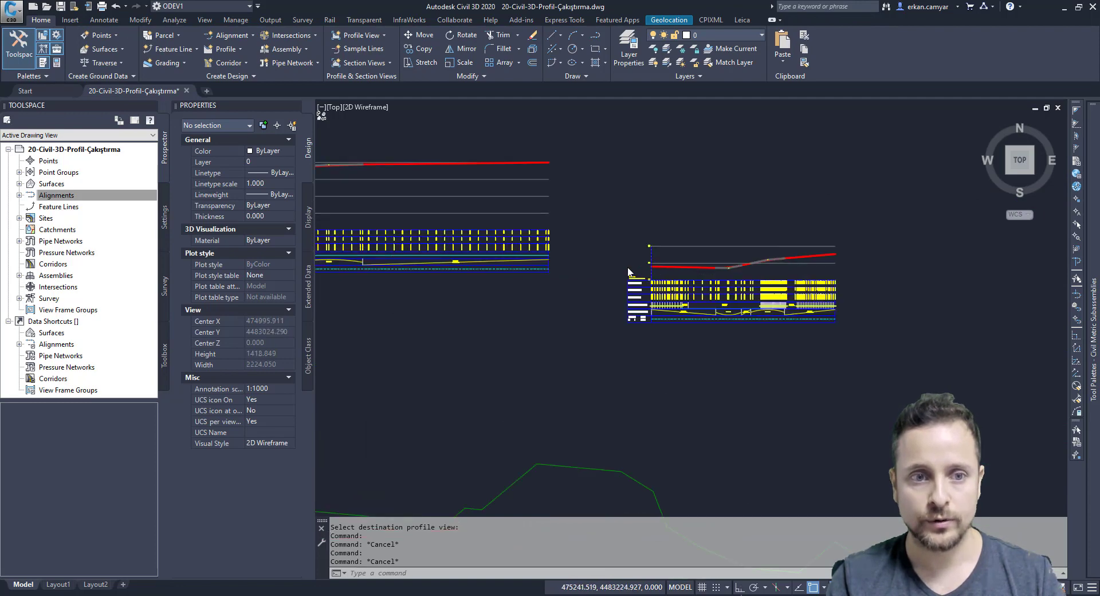
scroll(629, 271, "up", 2)
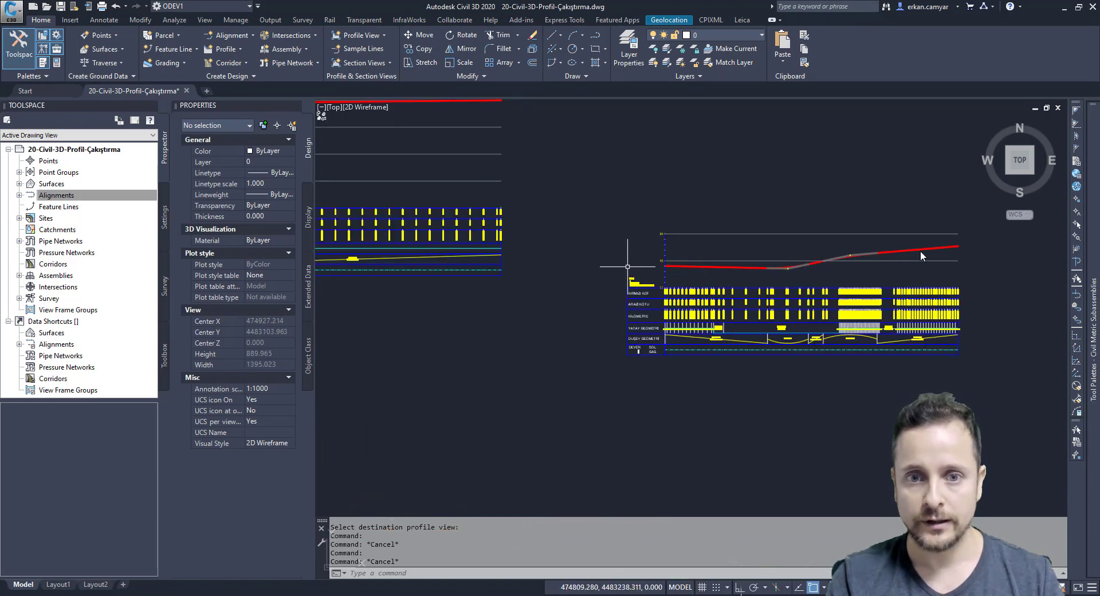
scroll(920, 249, "down", 3)
scroll(518, 221, "up", 2)
scroll(624, 245, "up", 1)
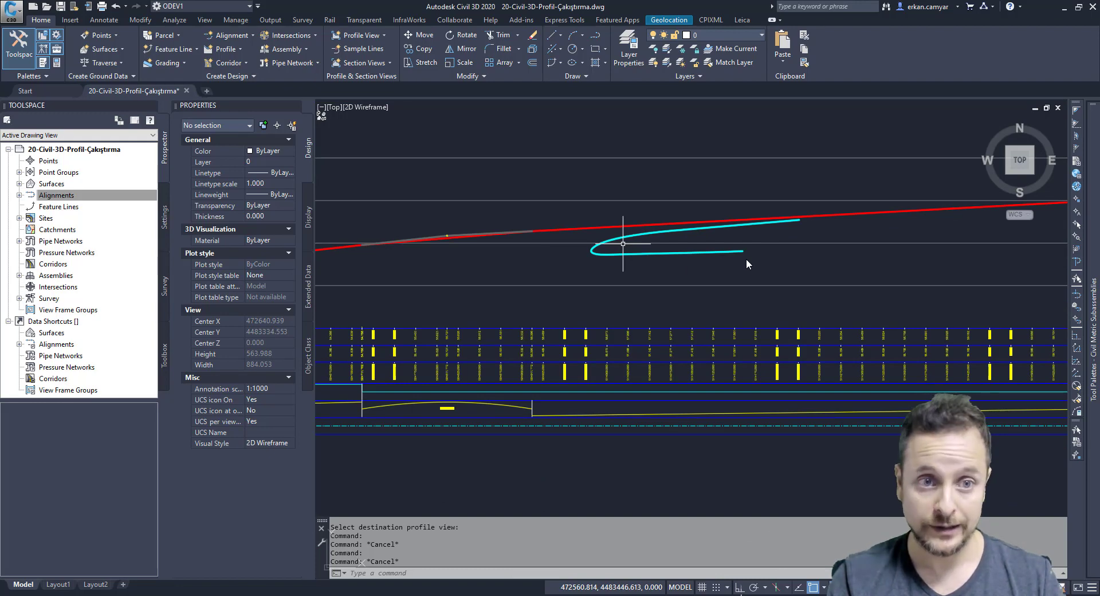
scroll(635, 275, "down", 3)
scroll(566, 195, "down", 3)
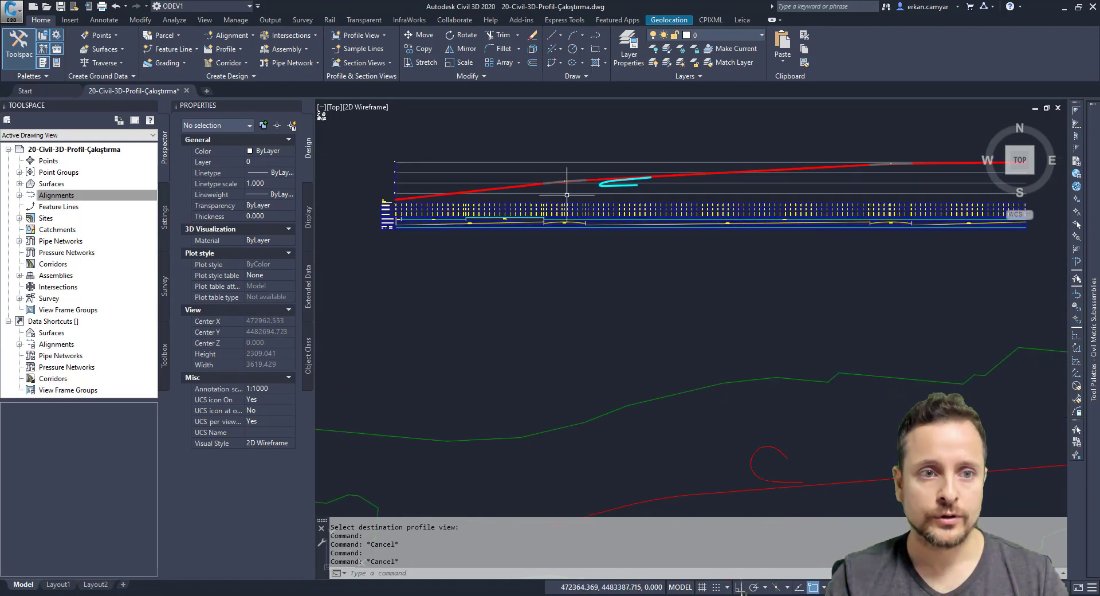
scroll(567, 194, "down", 4)
- Draw a vertical line across the alignment with the L command
scroll(609, 307, "up", 1)
scroll(582, 245, "up", 7)
type("L")
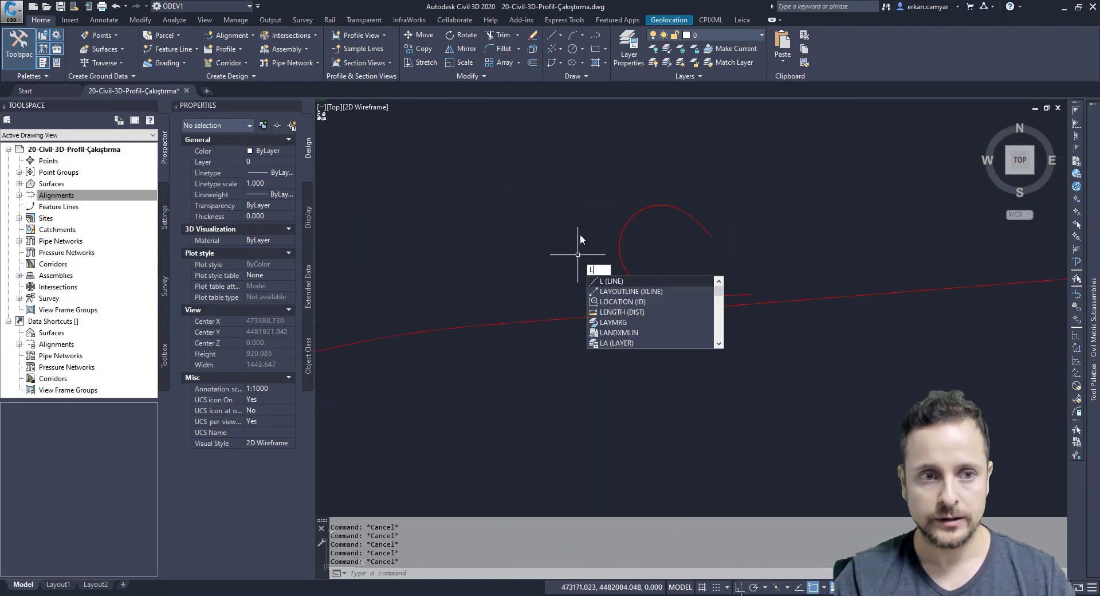
key("Return")
left_click(560, 206)
left_click(567, 379)
key("Escape")
- Move the vertical line next to the looped arc
type("M")
left_click(563, 414)
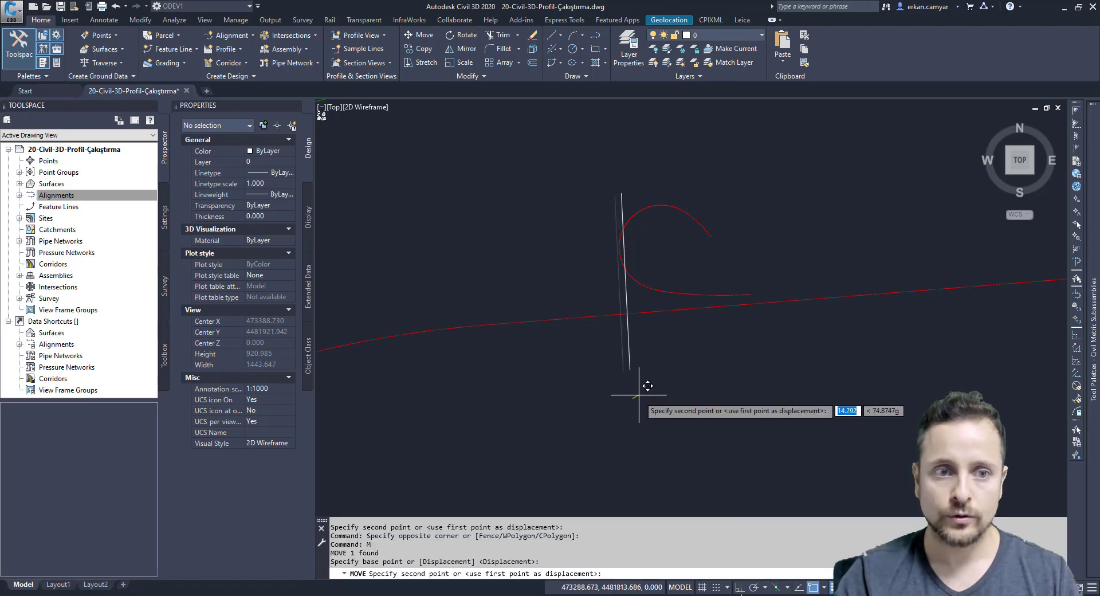
left_click(643, 395)
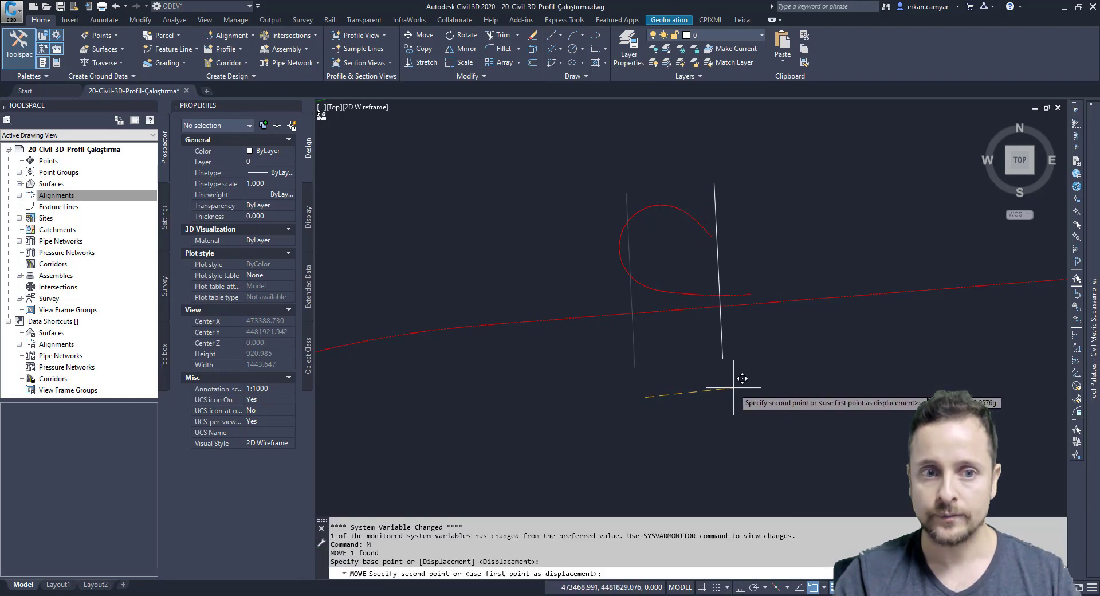
left_click(738, 392)
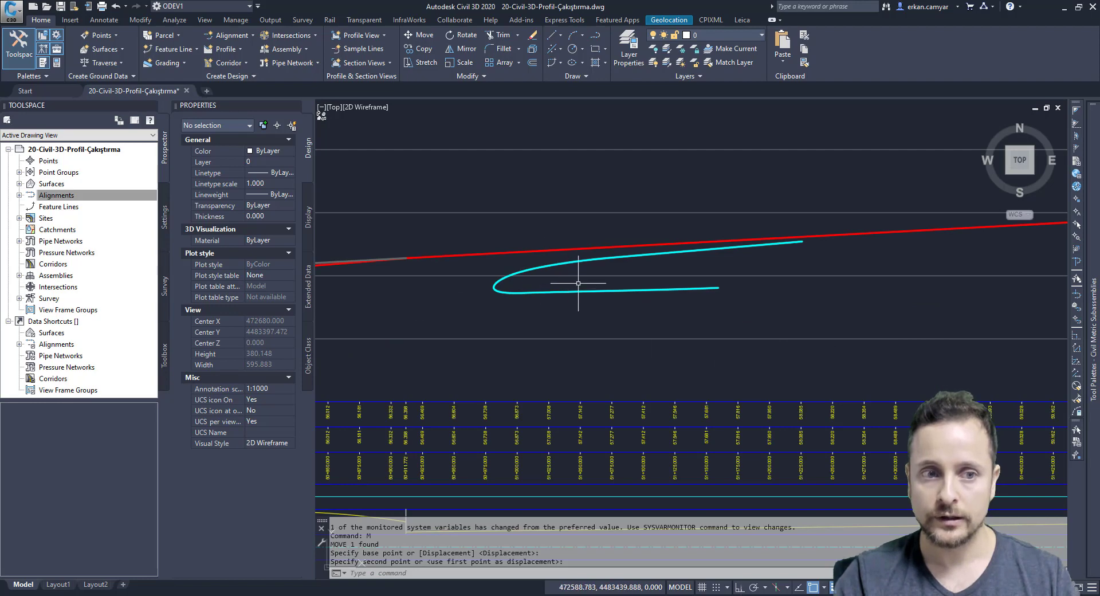
scroll(578, 283, "down", 1)
scroll(627, 273, "down", 1)
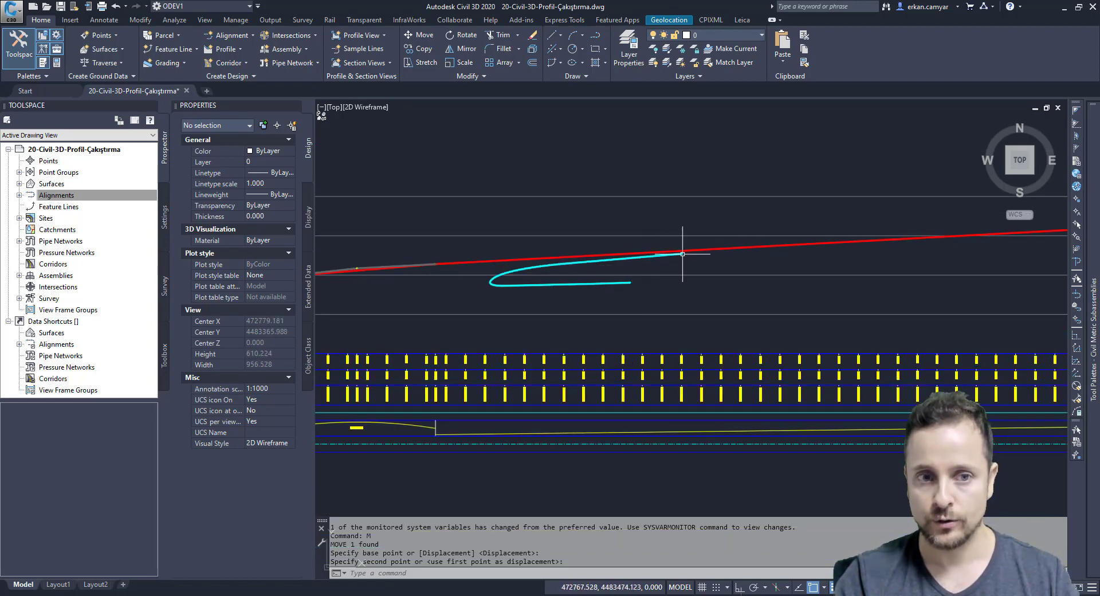
- Erase the stray selected object and recentre the view on the alignment
key("Escape")
key("Delete")
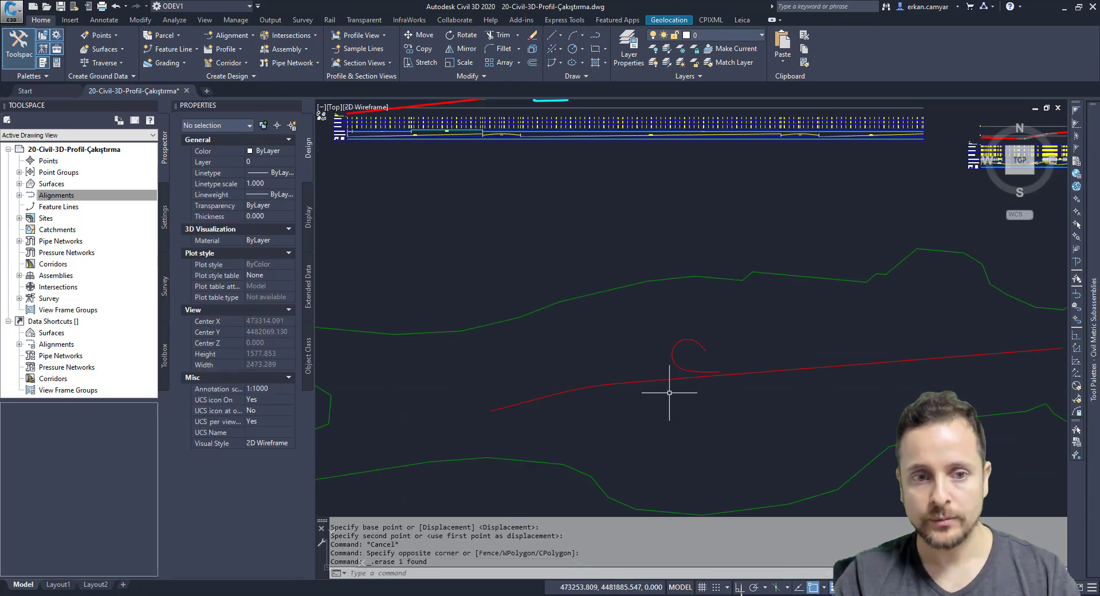
scroll(669, 392, "down", 2)
scroll(687, 380, "up", 4)
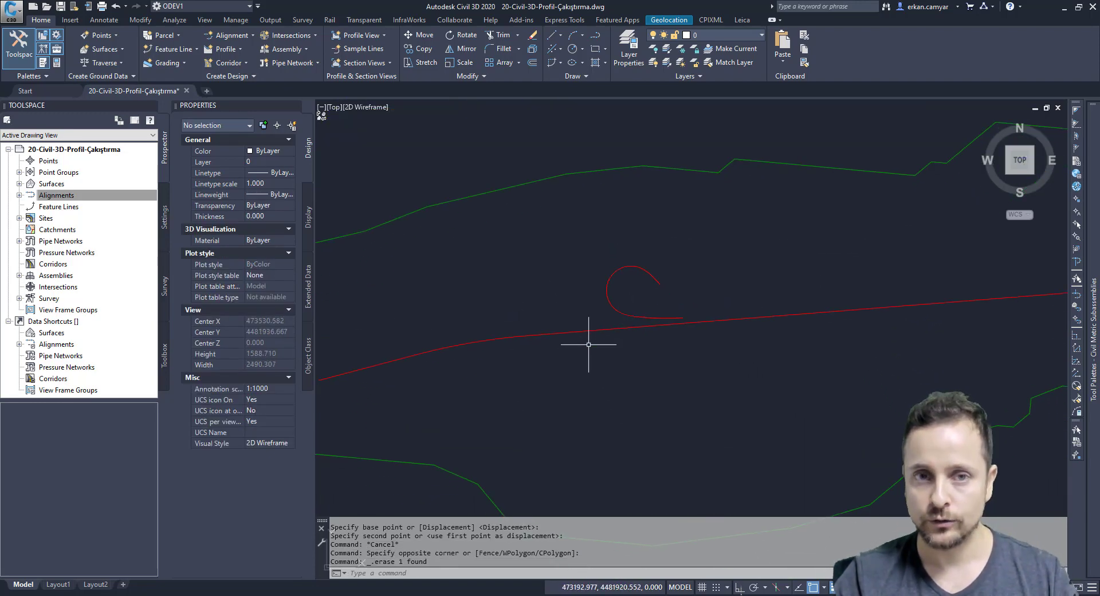
middle_click_drag(588, 344, 621, 328)
key("Escape")
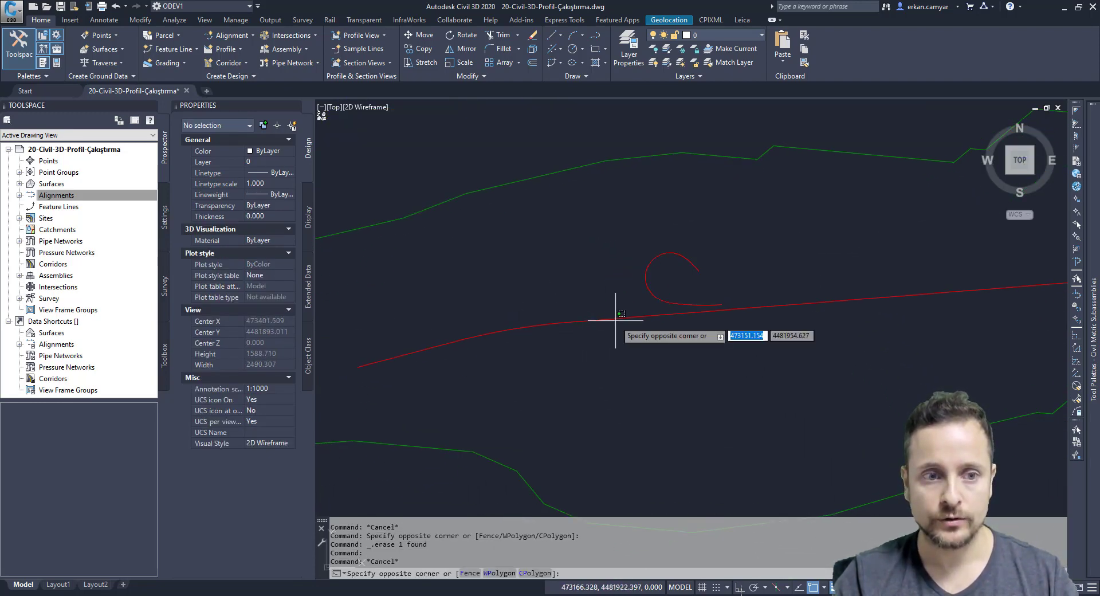
- Add KM + ProfilKotu major station labels at 20 m increments to the ANAYOL alignment
left_click(680, 310)
right_click(569, 278)
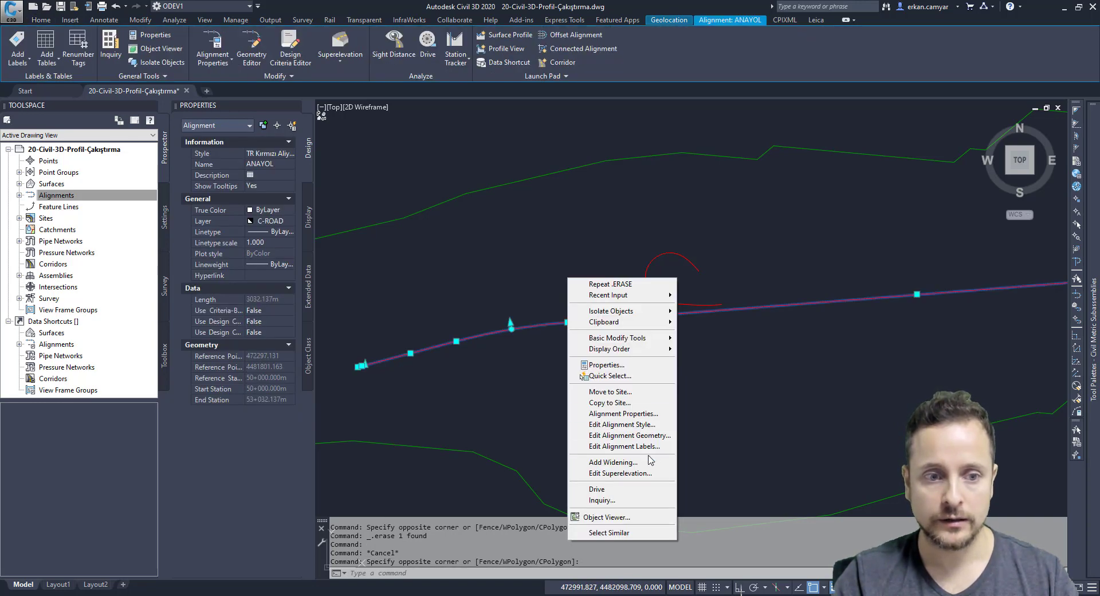
left_click(622, 446)
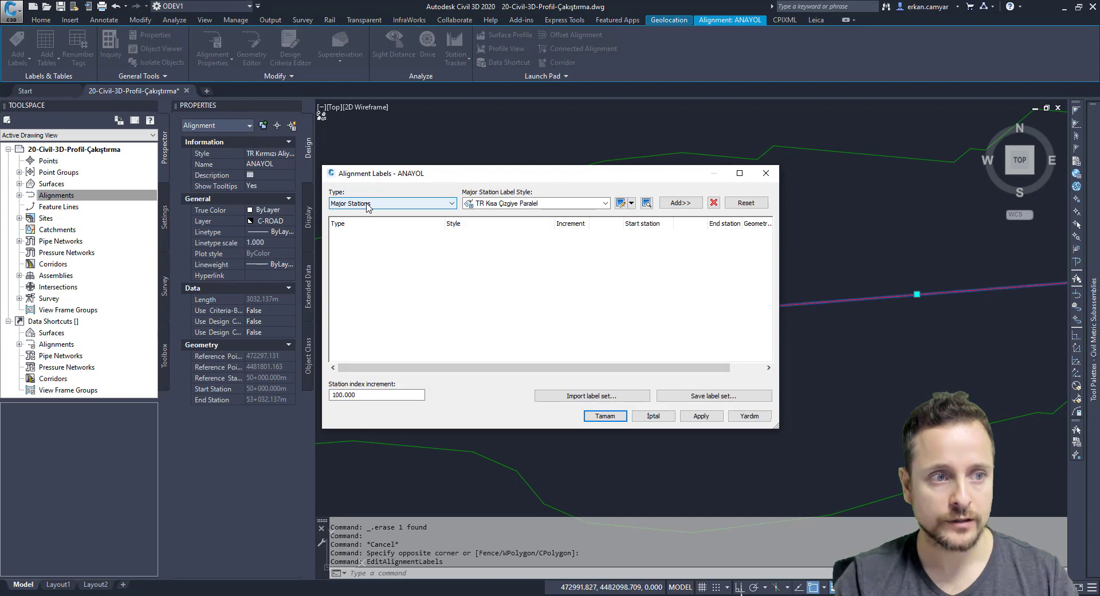
left_click(508, 204)
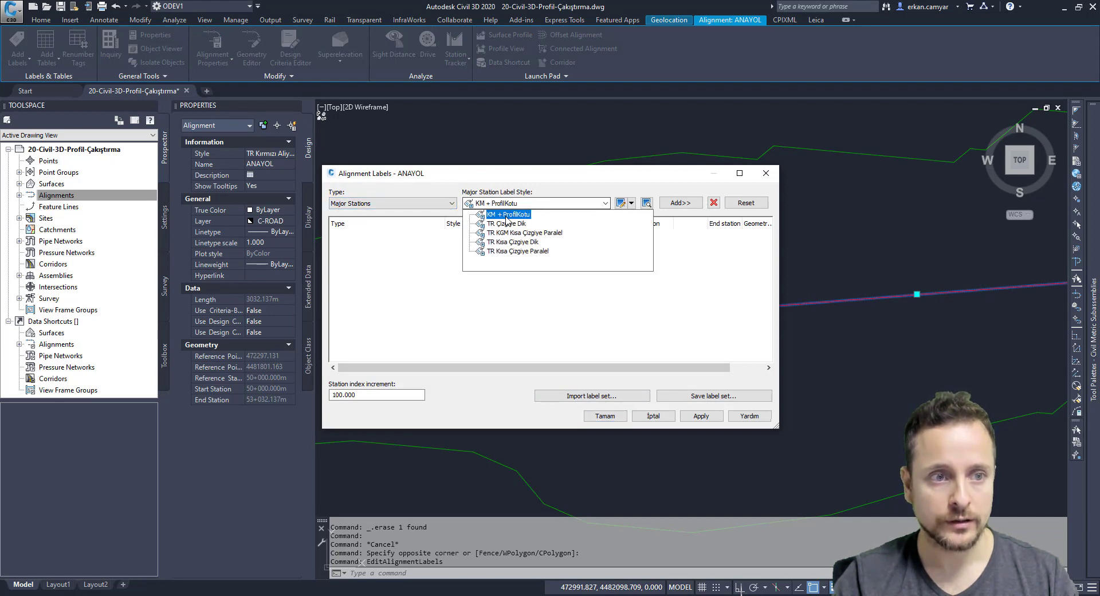
left_click(506, 215)
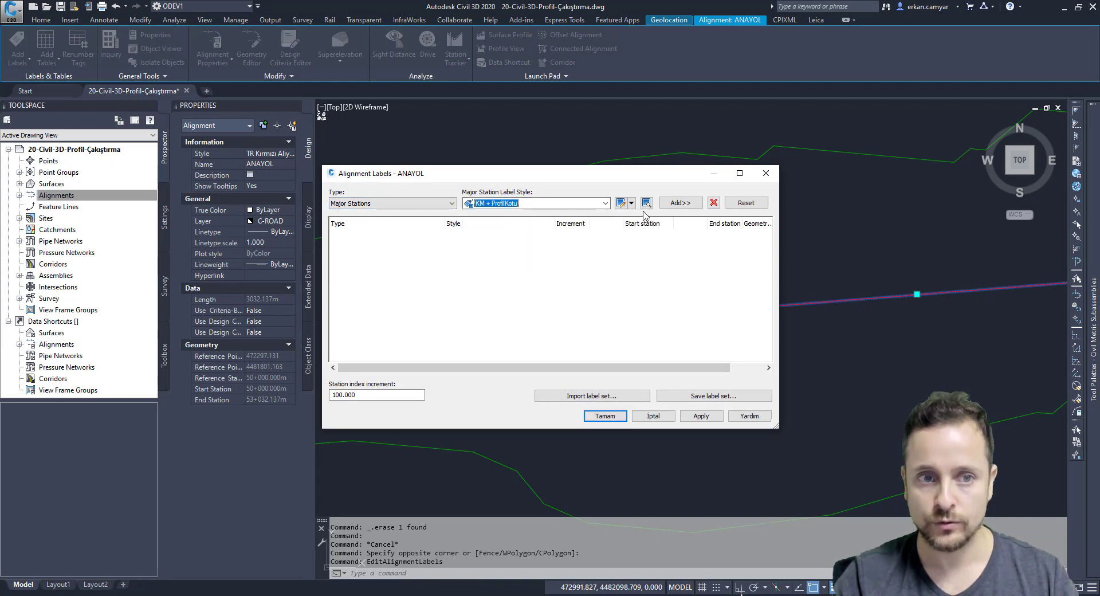
left_click(688, 205)
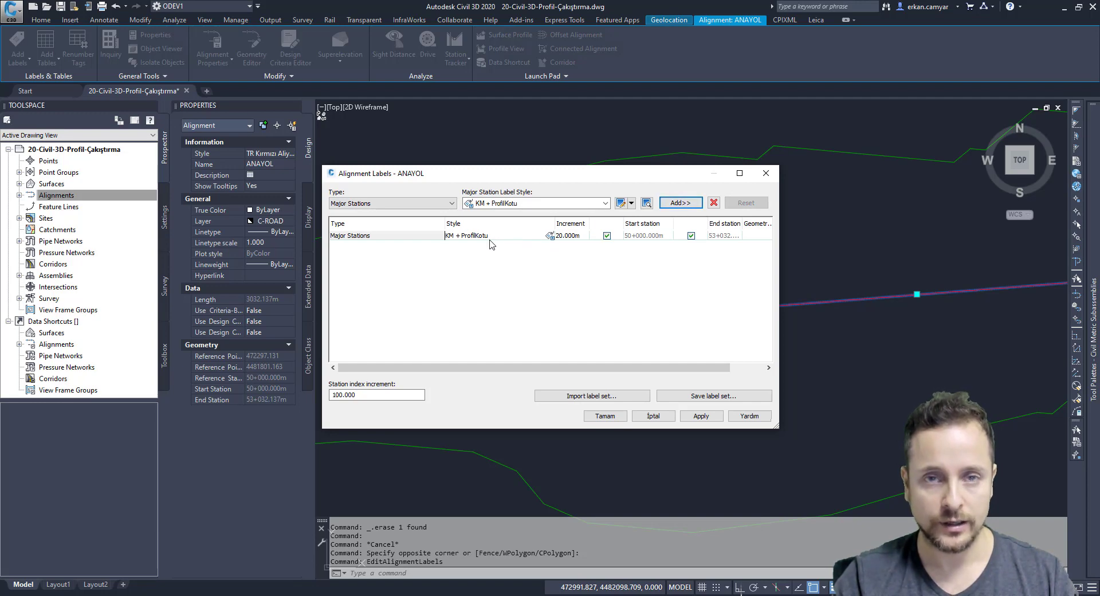
left_click(604, 416)
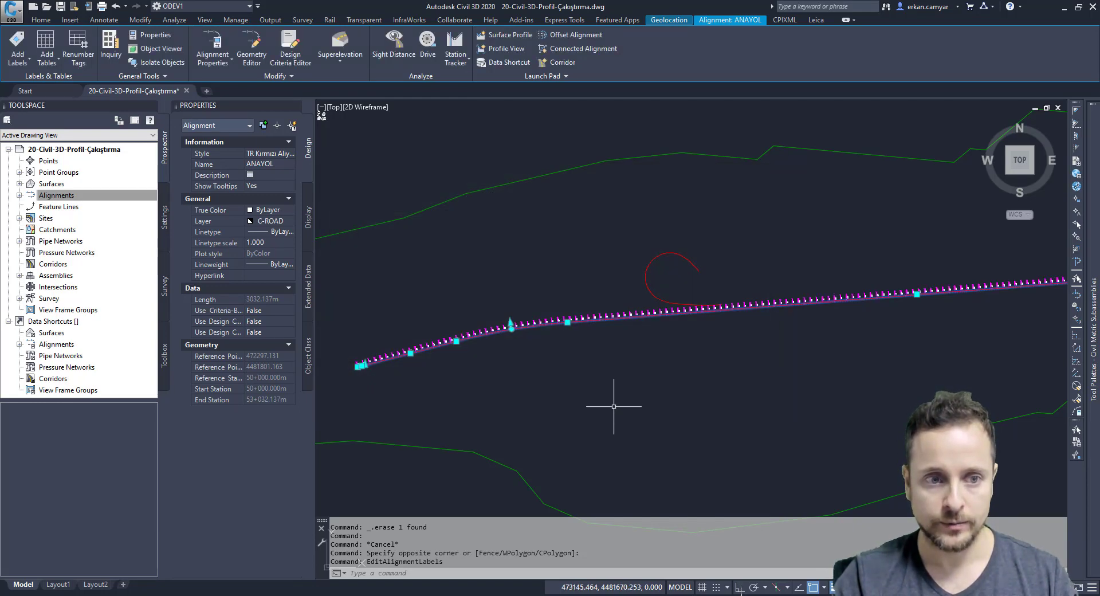
- Set the station label group's reference profile to ANAYOL so elevations replace ???
key("Escape")
scroll(671, 338, "up", 3)
scroll(642, 352, "up", 2)
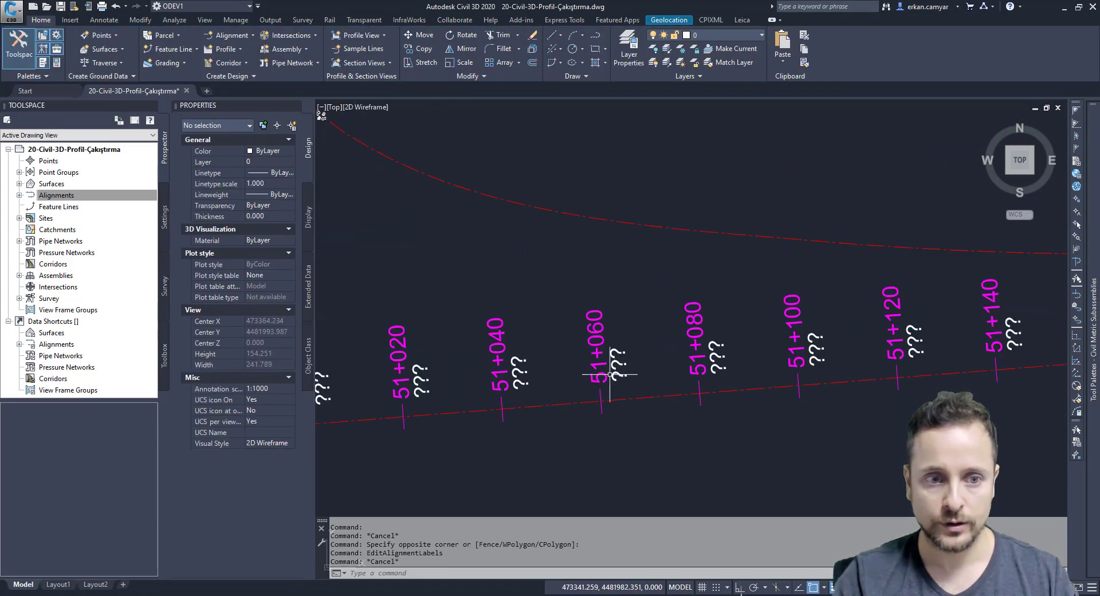
left_click(630, 356)
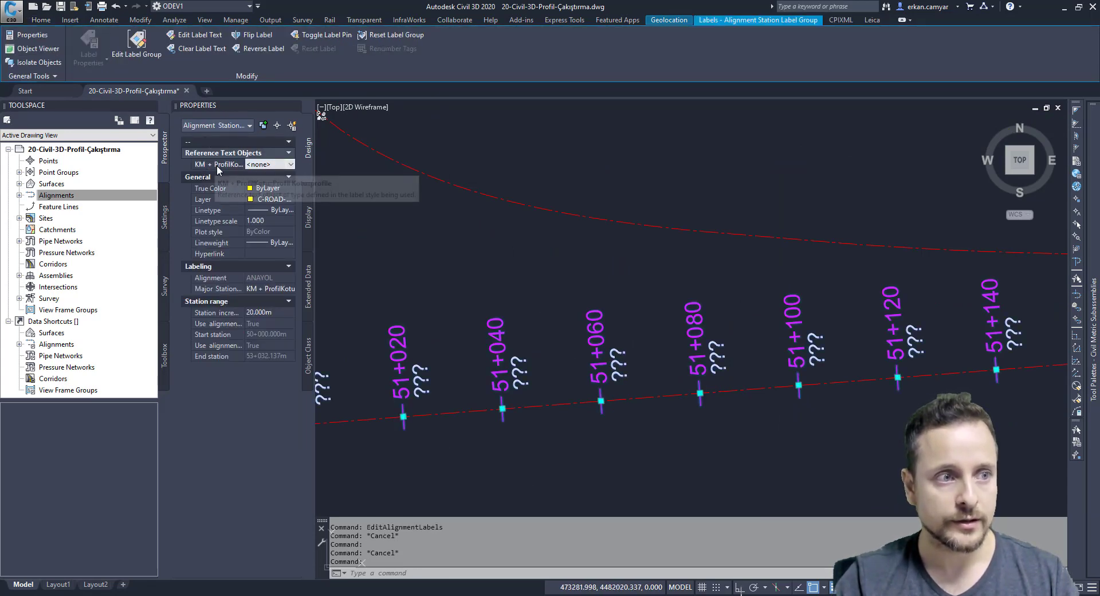
left_click(276, 165)
left_click(275, 166)
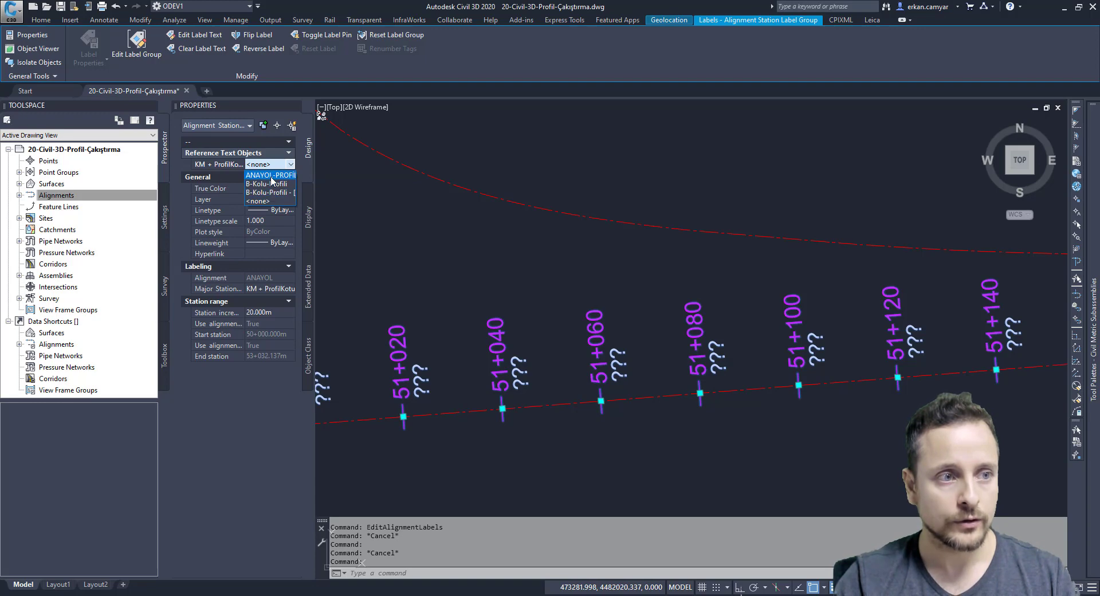
left_click(267, 175)
key("Escape")
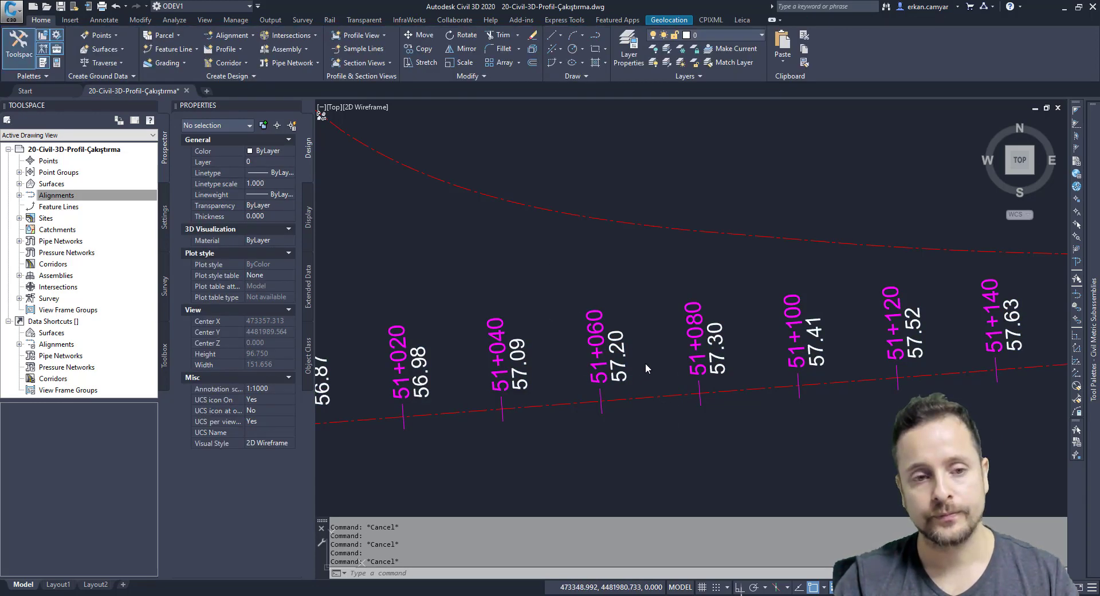
scroll(604, 364, "down", 5)
scroll(550, 367, "up", 5)
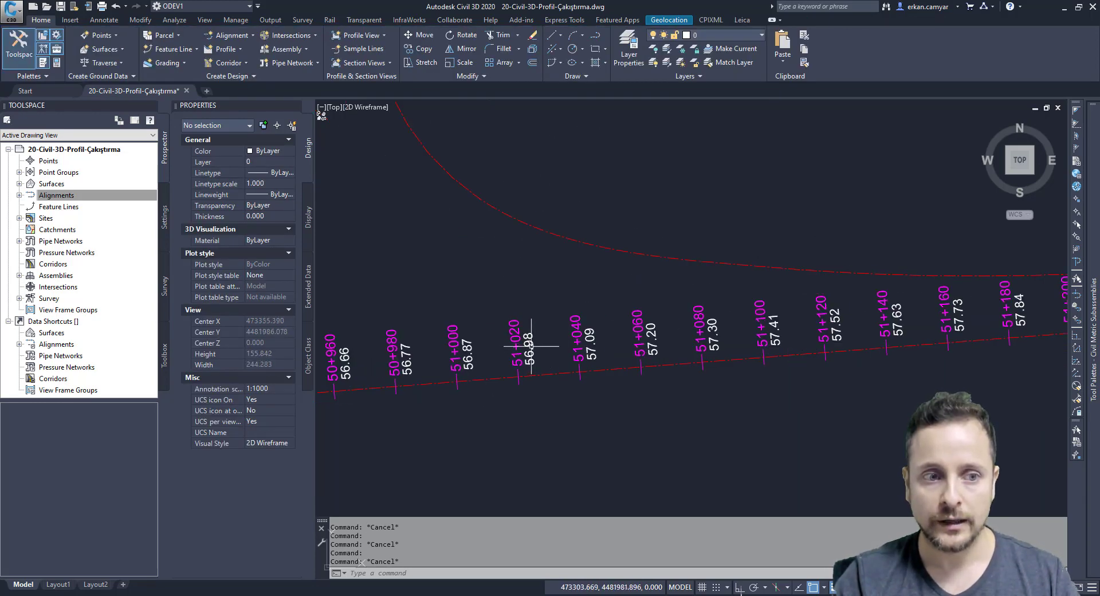
scroll(531, 346, "down", 3)
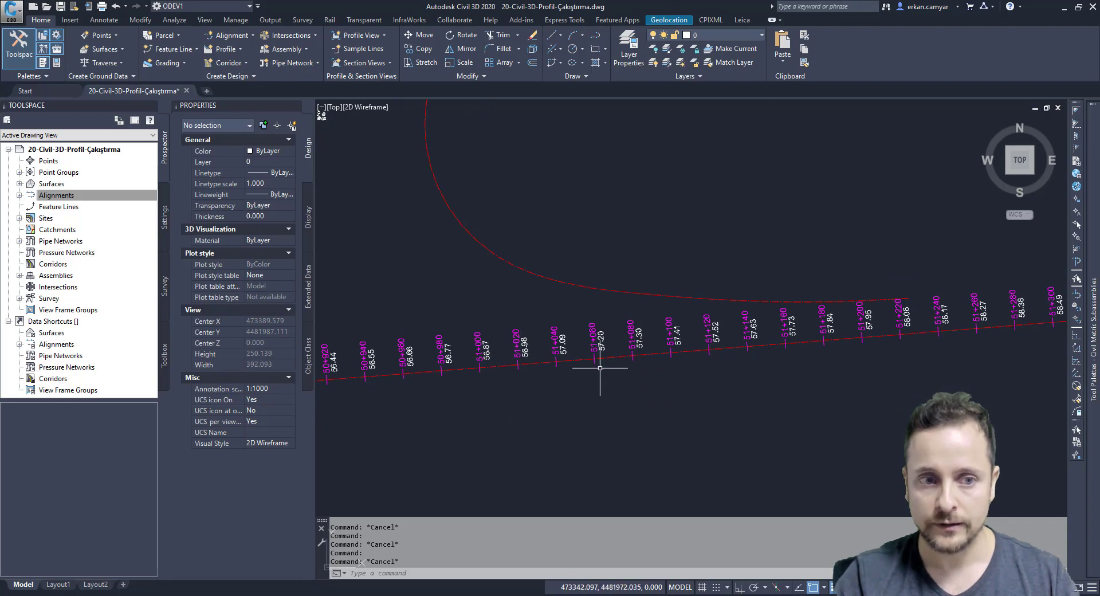
scroll(649, 349, "up", 4)
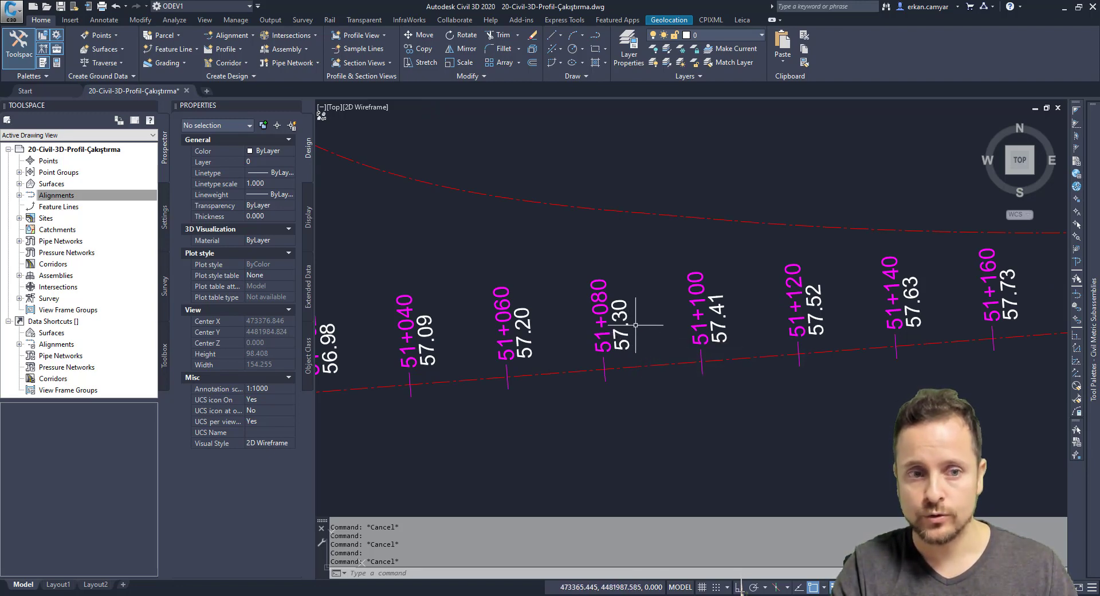
scroll(645, 358, "down", 4)
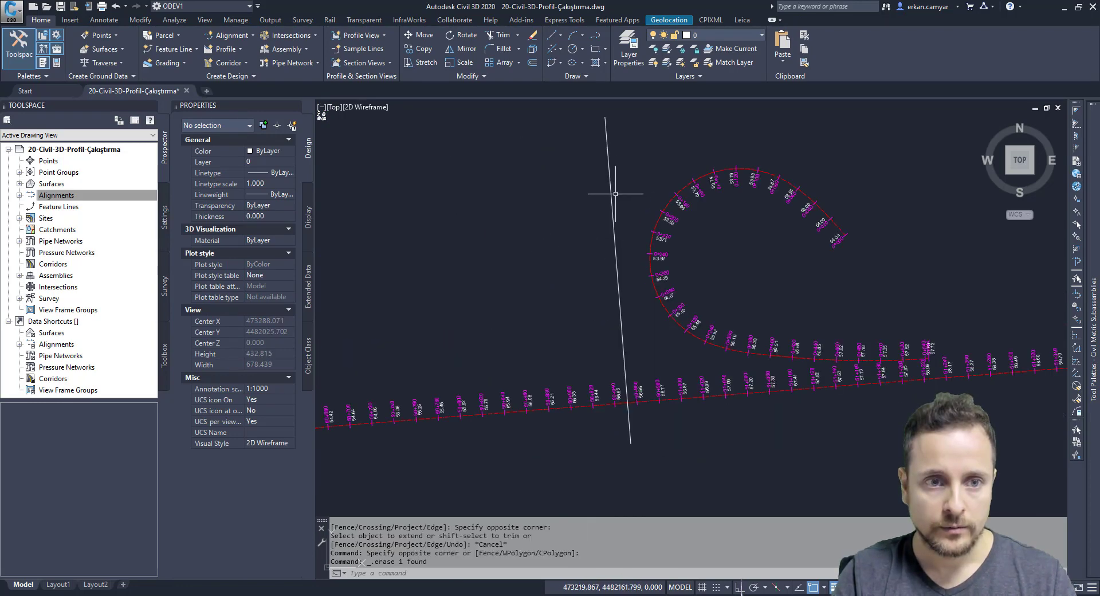
- Move the vertical reference line to station 50+980 on the alignment
scroll(621, 370, "up", 2)
left_click_drag(712, 467, 590, 461)
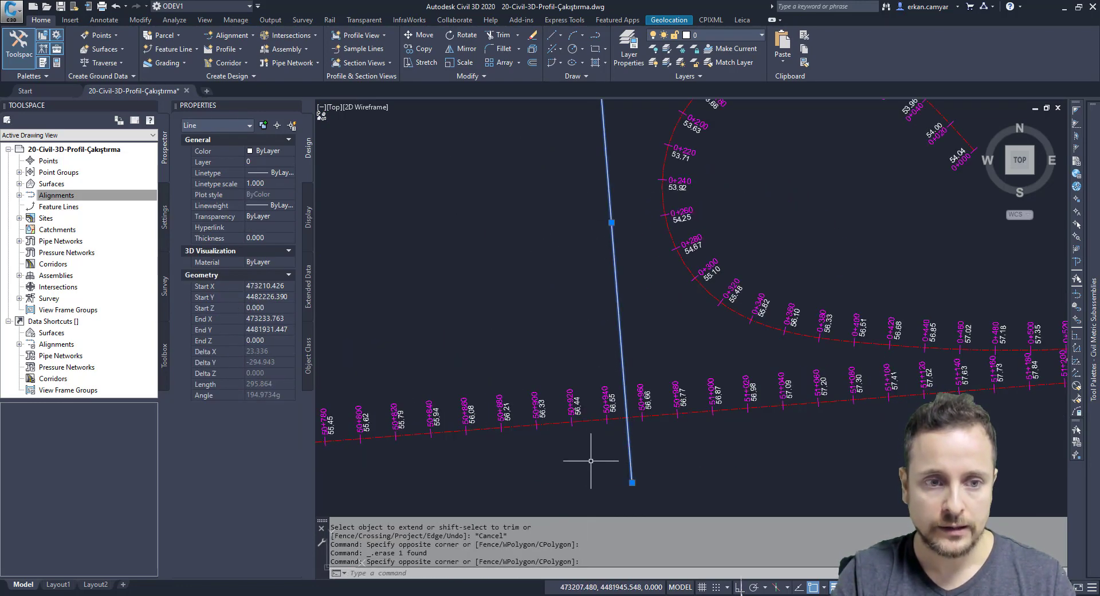
key("m")
key("Return")
left_click(657, 479)
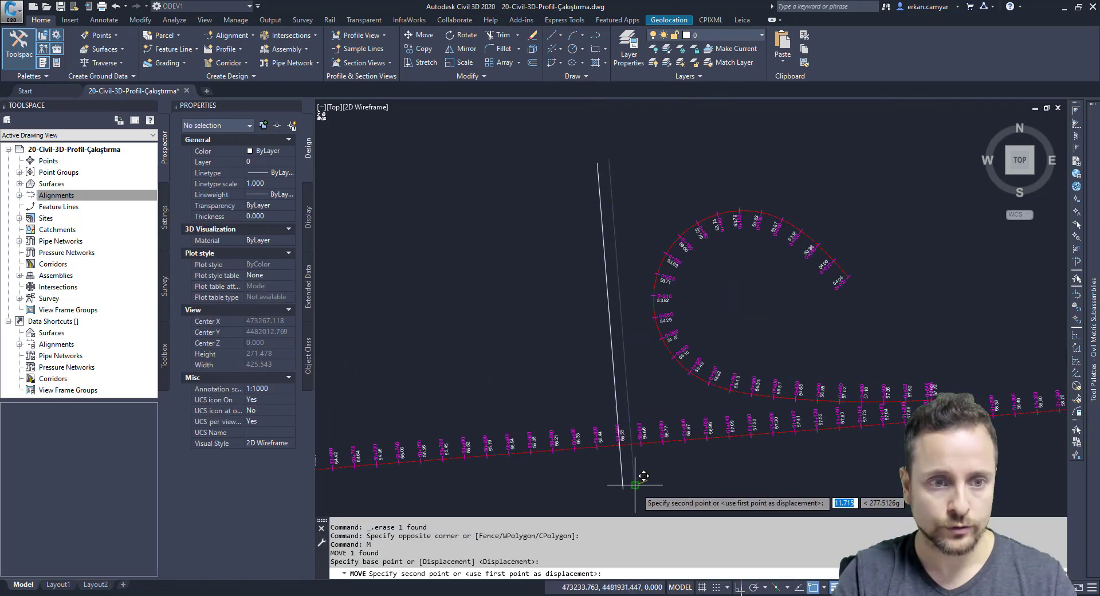
scroll(722, 466, "up", 2)
scroll(724, 467, "down", 2)
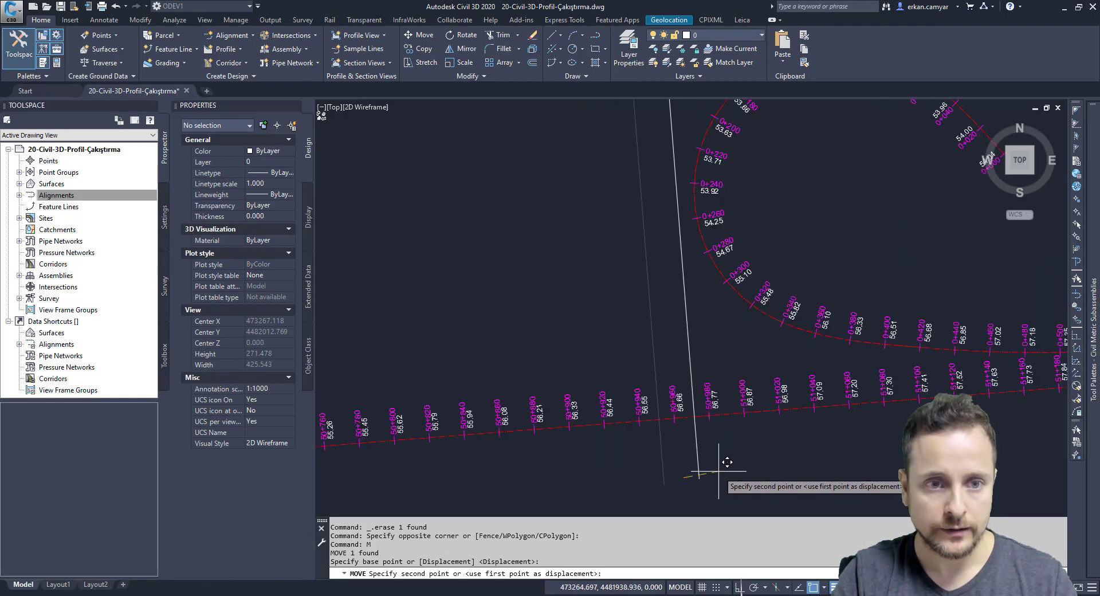
left_click(726, 471)
- Zoom in to check B-KOLU label elevations 53.92 at 0+240 and 54.25 at 0+260
scroll(710, 427, "up", 3)
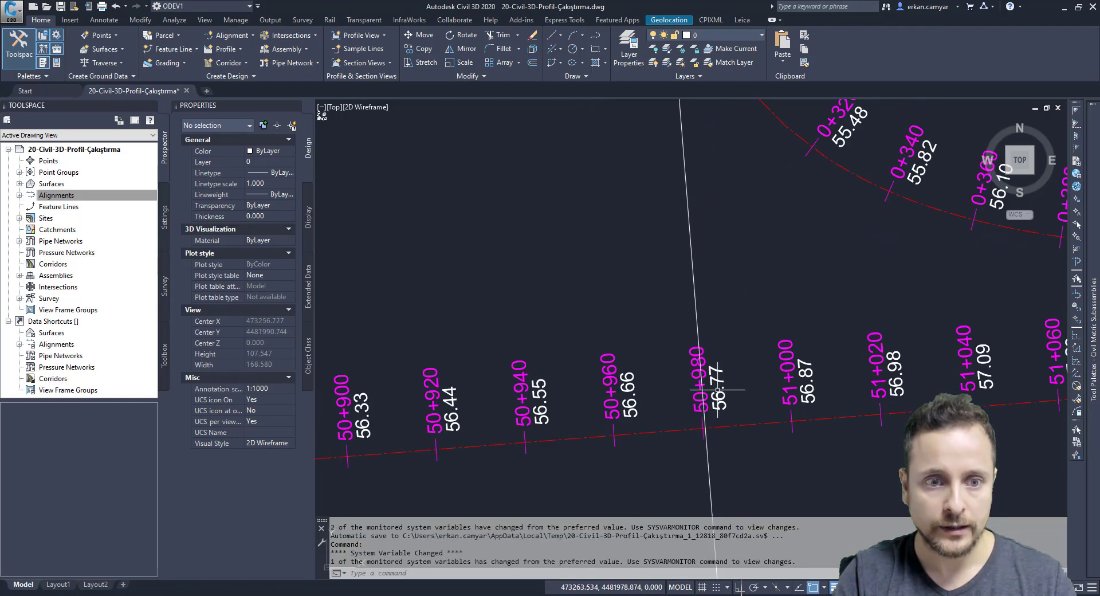
scroll(705, 418, "up", 2)
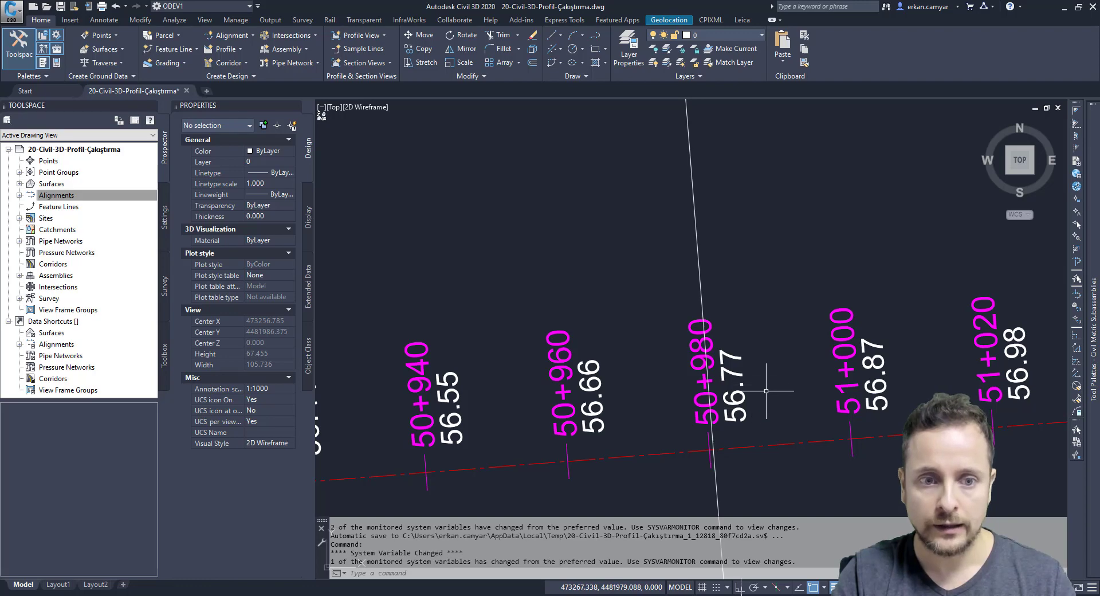
scroll(765, 390, "down", 4)
scroll(796, 355, "down", 2)
scroll(736, 172, "up", 2)
scroll(688, 235, "up", 2)
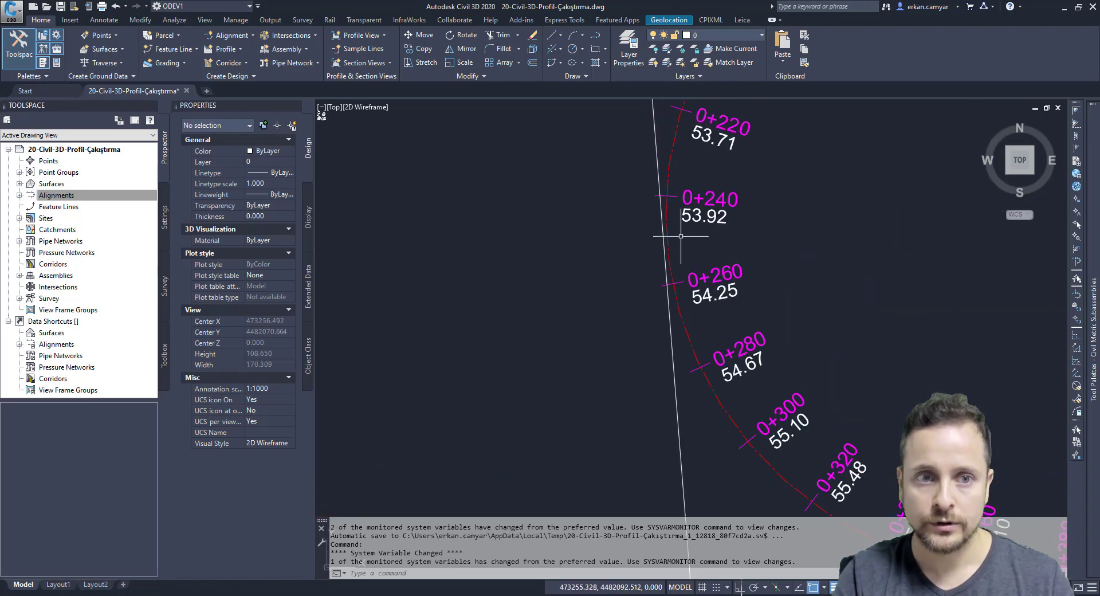
scroll(679, 229, "up", 2)
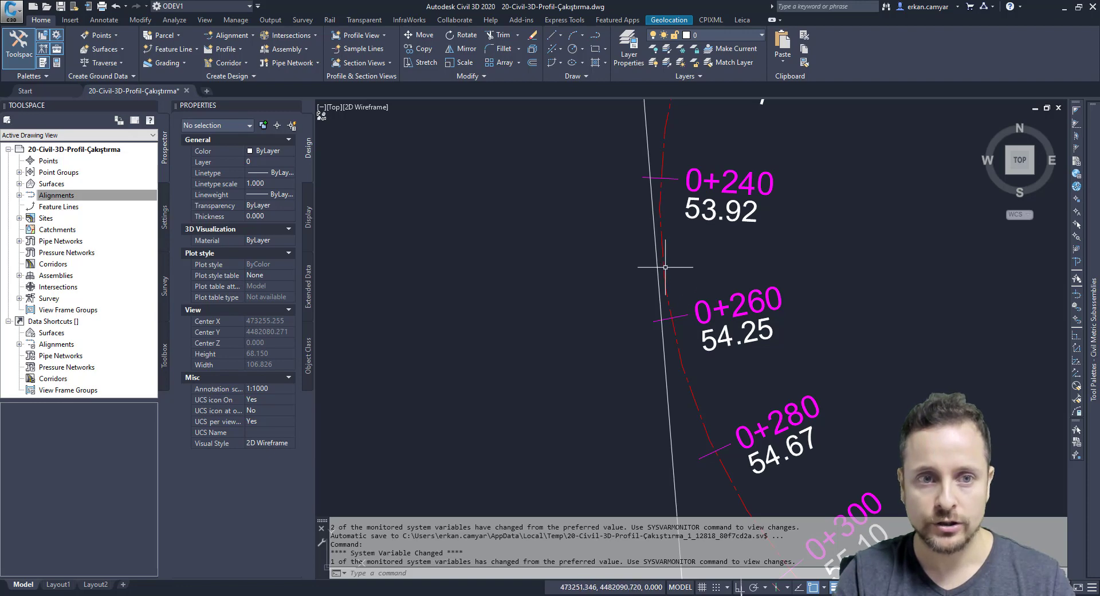
scroll(673, 264, "down", 3)
scroll(687, 247, "down", 2)
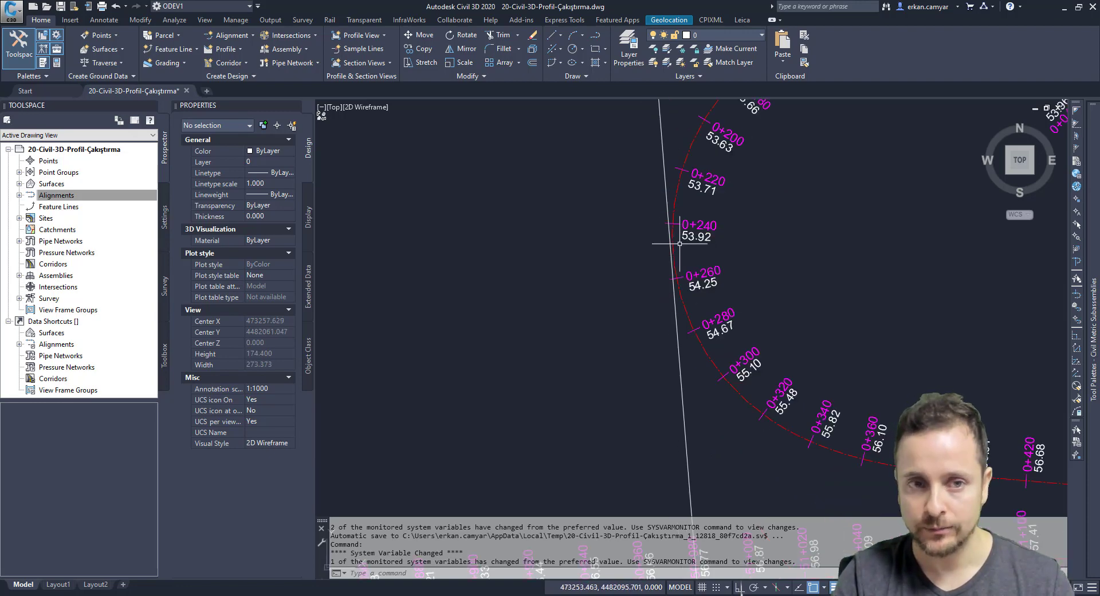
scroll(681, 241, "down", 2)
scroll(692, 340, "down", 2)
left_click(692, 340)
key("Escape")
scroll(663, 299, "up", 2)
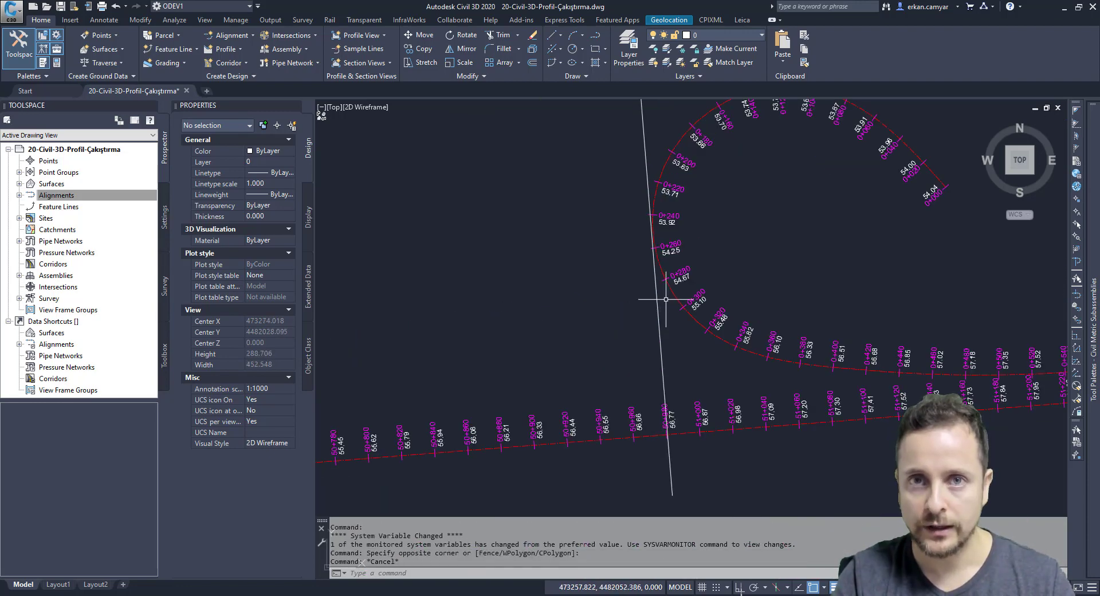
scroll(668, 431, "up", 4)
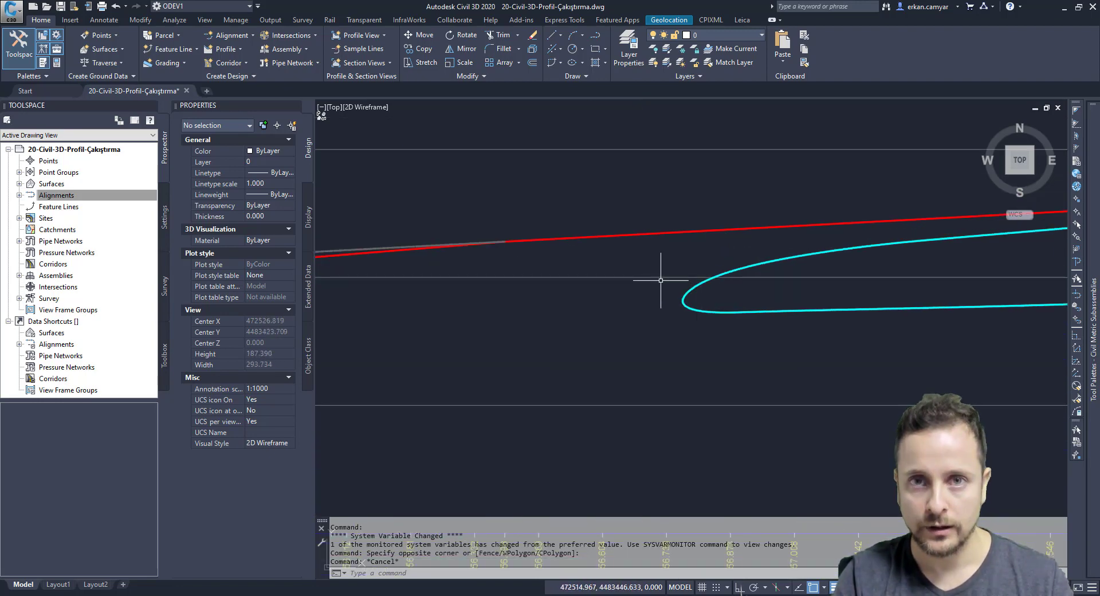
- Label the cyan B-KOLU profile start as KM:50+981.369 KOT:53.993
left_click(653, 277)
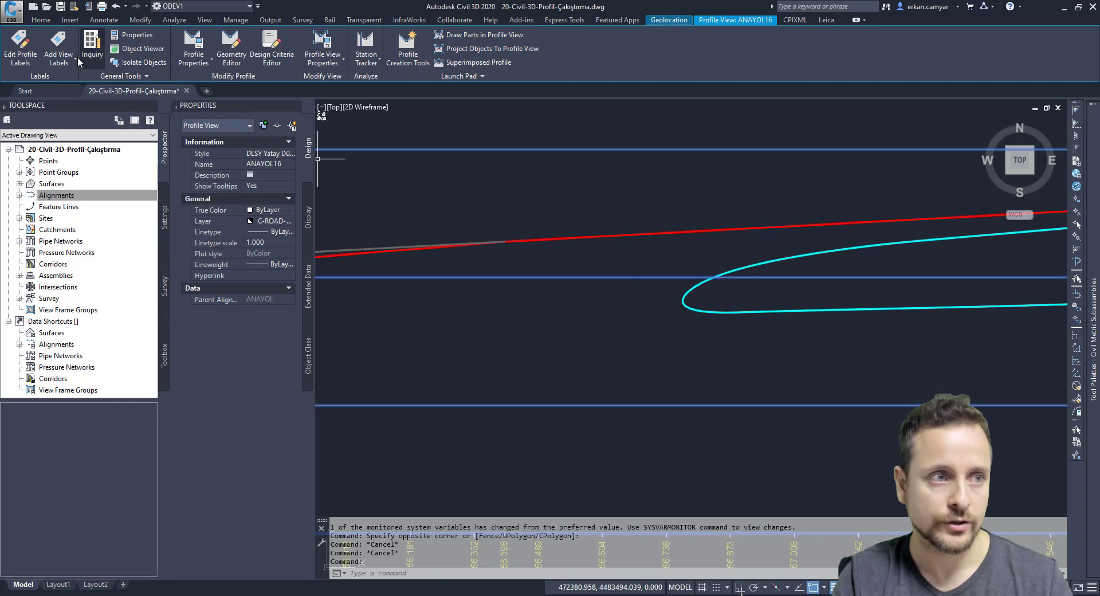
left_click(57, 62)
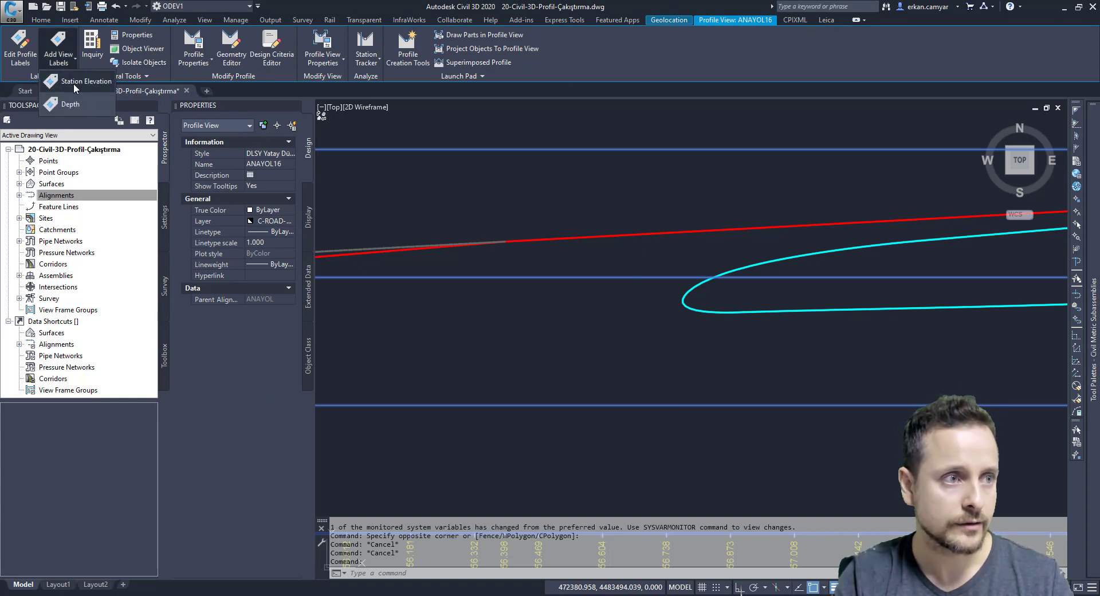
left_click(75, 82)
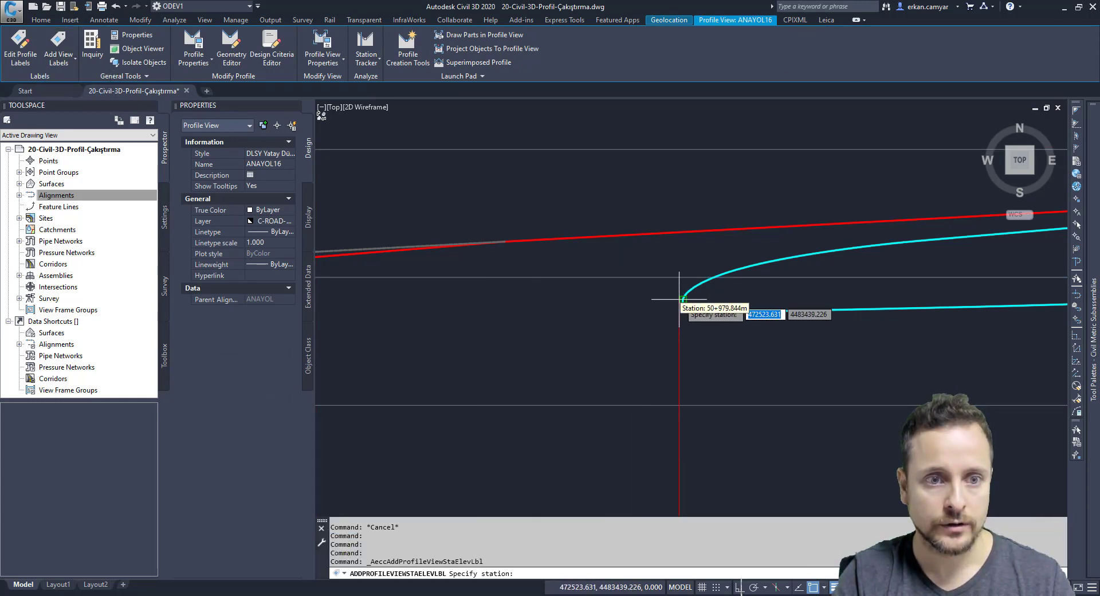
left_click(682, 299)
scroll(679, 289, "up", 3)
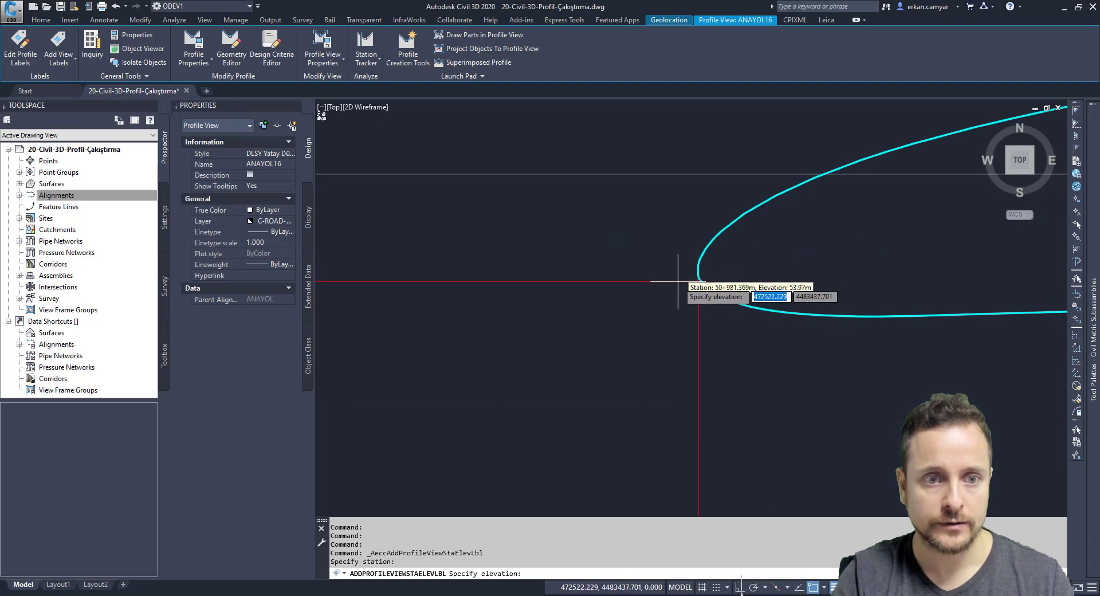
left_click(677, 281)
key("Escape")
- Add a NEA-snapped label on the red ANAYOL profile reading KM:50+981.720 KOT:56.776
scroll(696, 266, "up", 3)
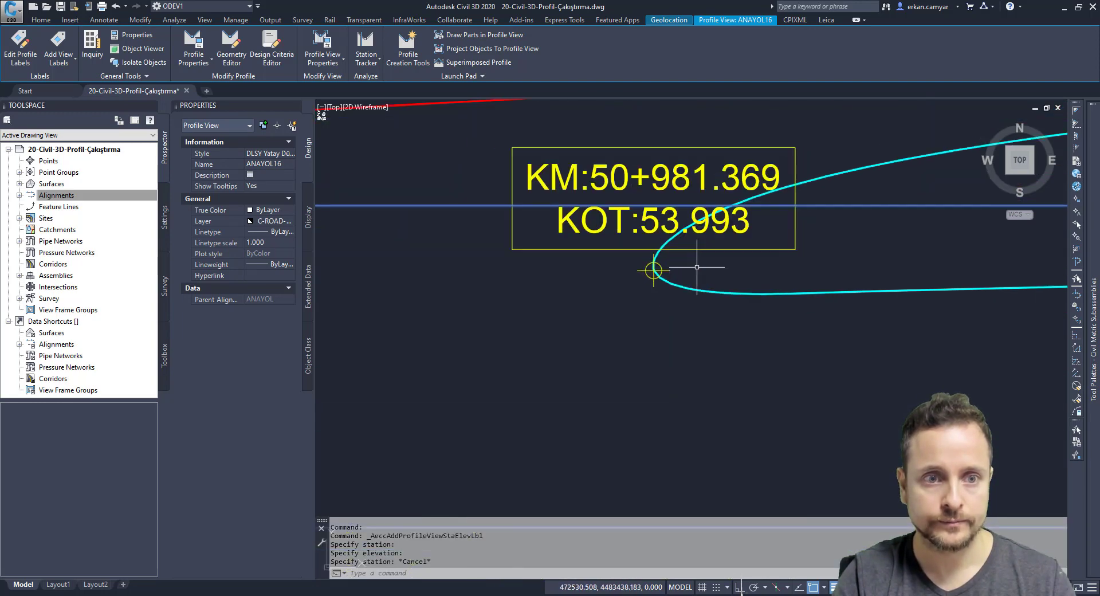
scroll(715, 236, "up", 2)
scroll(707, 234, "down", 3)
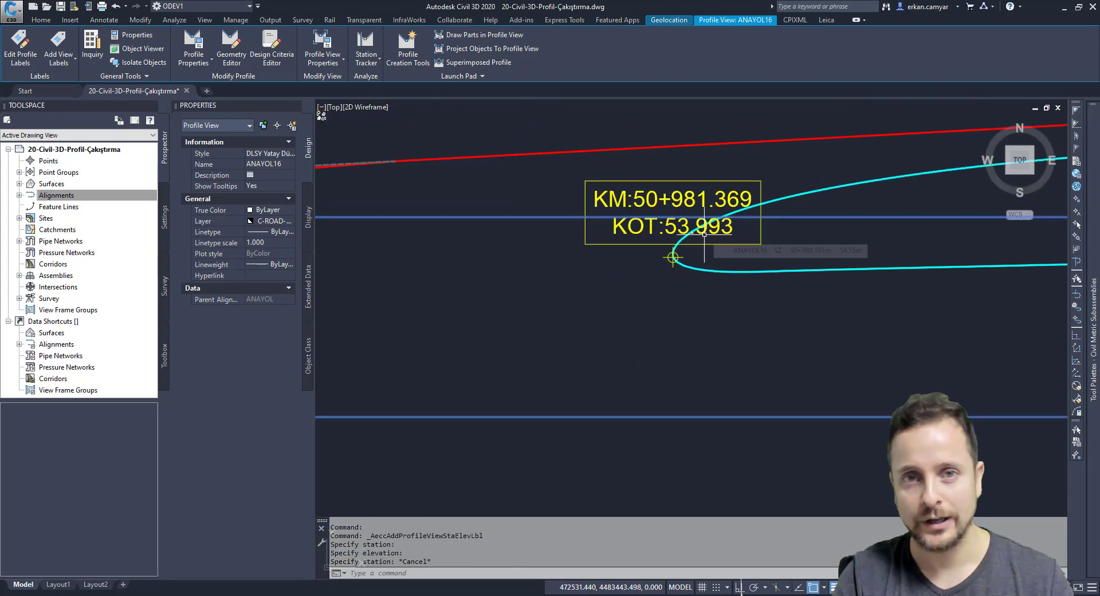
scroll(704, 235, "down", 2)
scroll(710, 229, "up", 2)
key("Return")
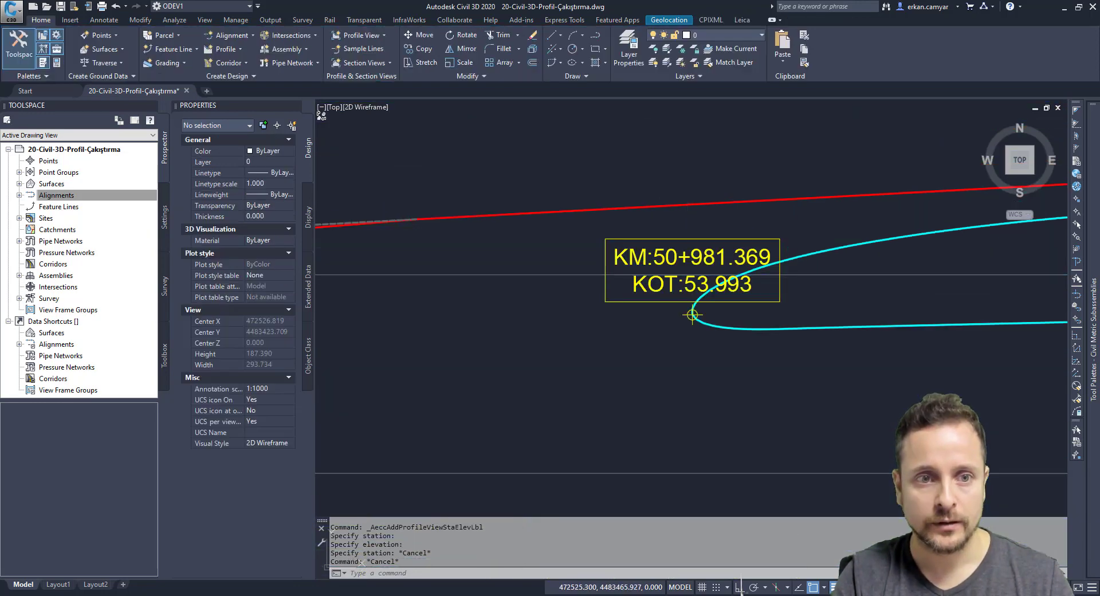
type("nea")
key("Return")
left_click(719, 216)
key("Escape")
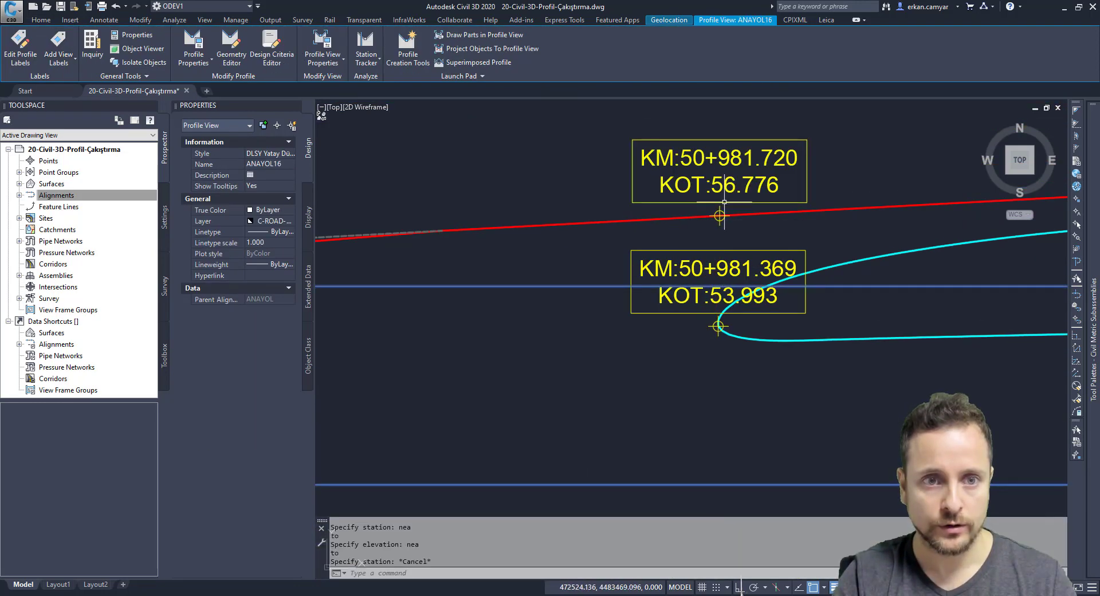
scroll(739, 189, "down", 3)
scroll(744, 229, "down", 2)
- Move the reference line to station 51+000 in the profile view
scroll(759, 250, "up", 3)
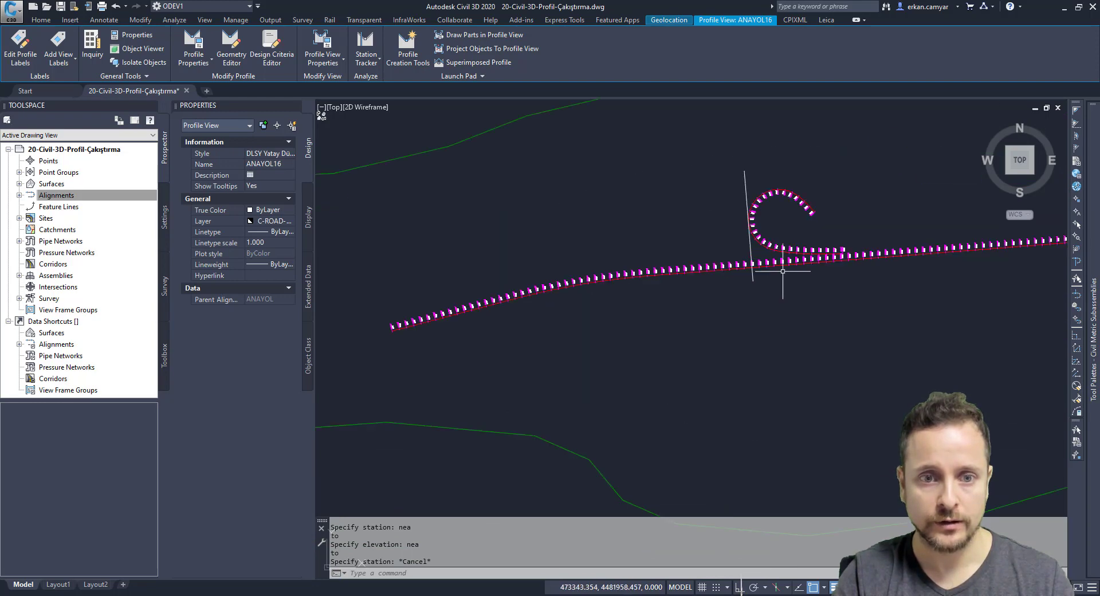
scroll(748, 266, "up", 2)
scroll(744, 264, "up", 4)
scroll(780, 326, "up", 5)
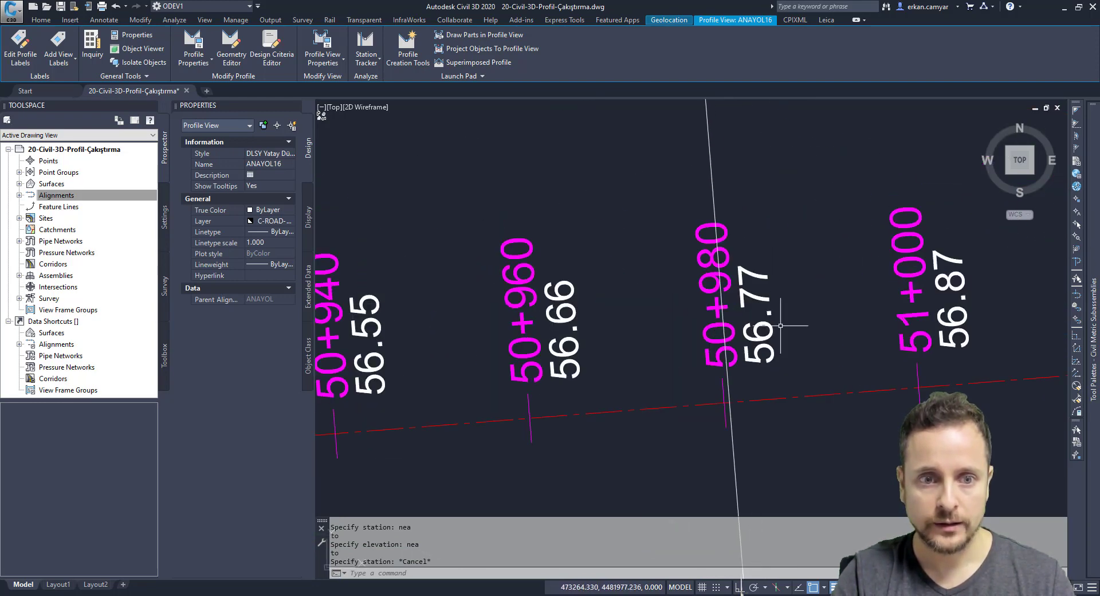
scroll(750, 379, "down", 3)
scroll(739, 381, "down", 3)
scroll(748, 319, "up", 3)
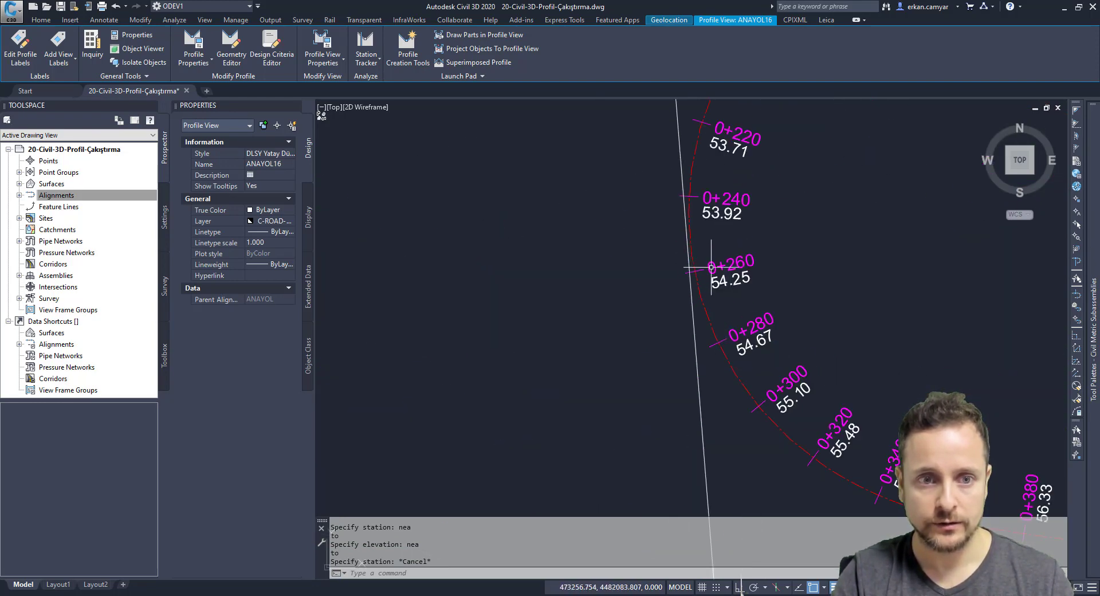
scroll(701, 246, "up", 3)
scroll(706, 223, "up", 2)
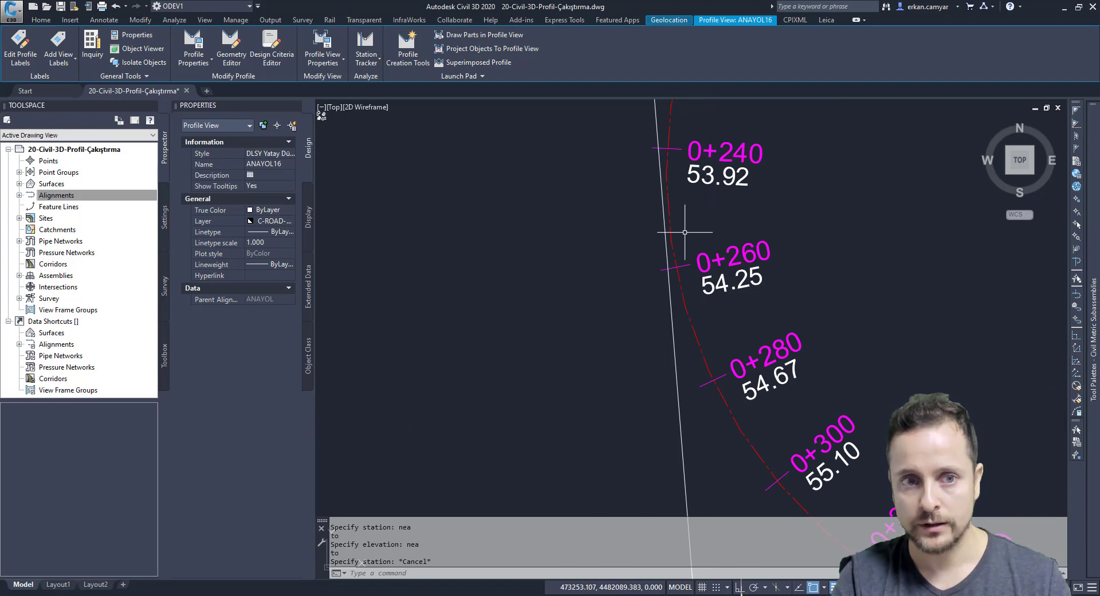
scroll(684, 231, "down", 3)
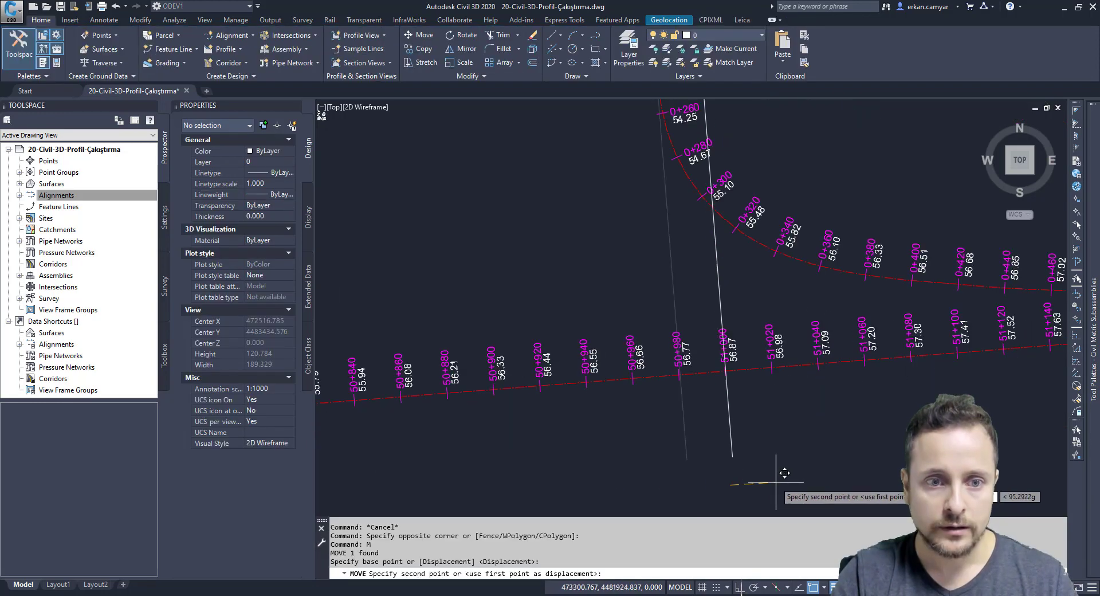
left_click(771, 475)
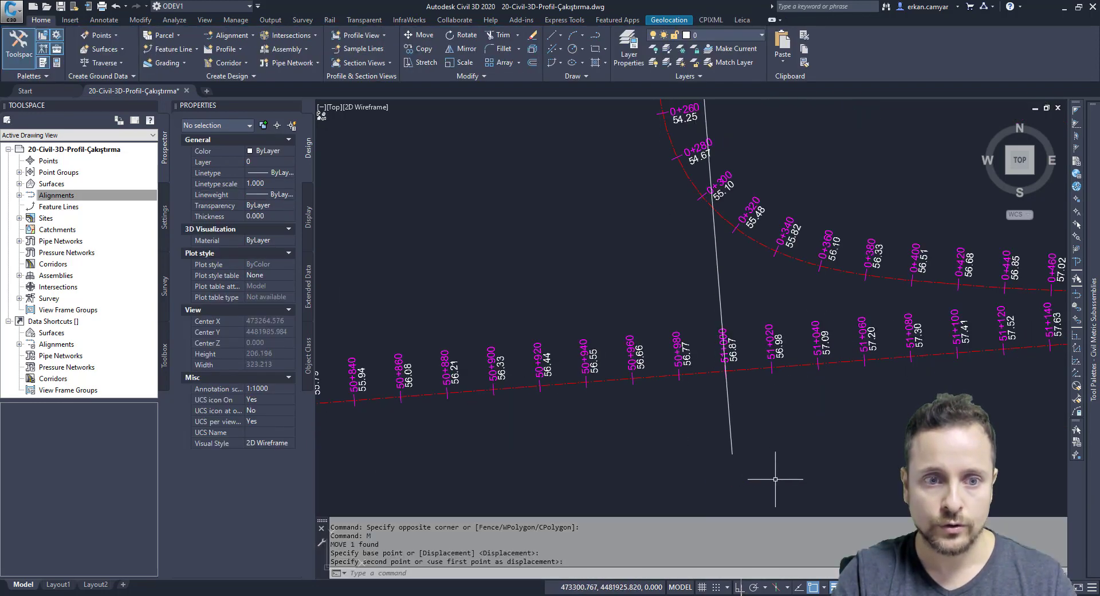
- Add station-elevation labels at station 51000 on the ANAYOL16 profile view
scroll(734, 338, "up", 5)
scroll(724, 366, "down", 1)
scroll(728, 366, "down", 2)
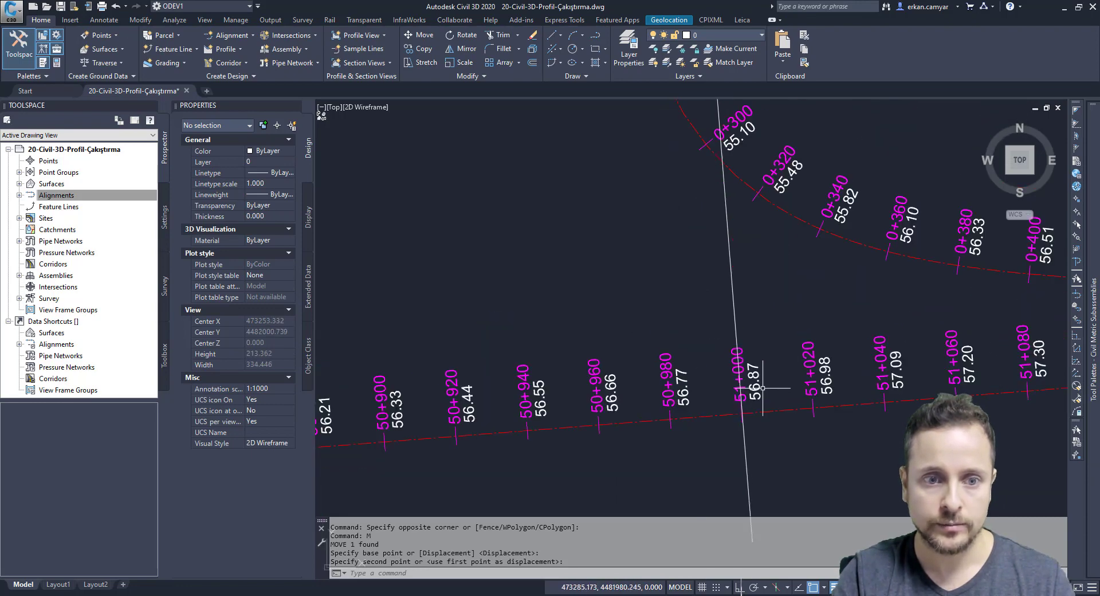
scroll(733, 367, "up", 3)
scroll(737, 367, "down", 5)
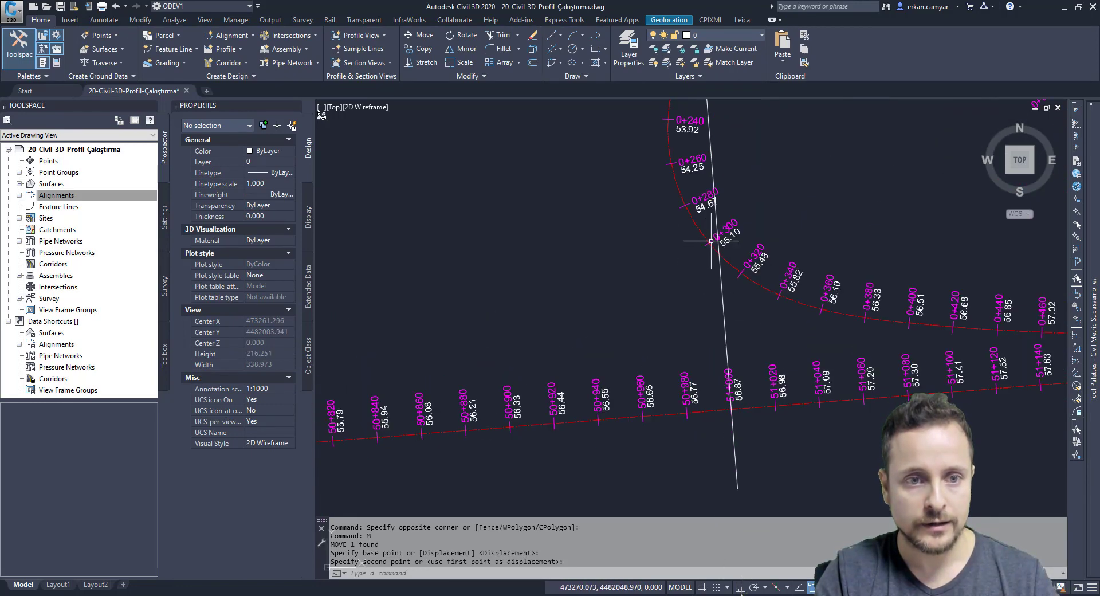
scroll(712, 234, "up", 3)
scroll(730, 406, "up", 3)
scroll(731, 406, "down", 2)
scroll(727, 400, "down", 3)
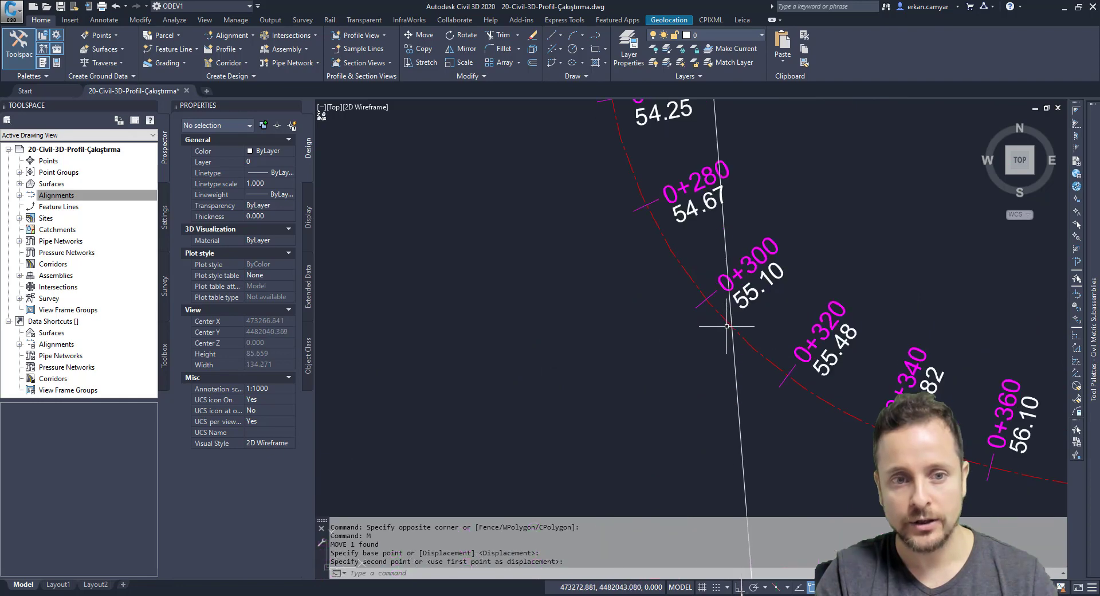
scroll(733, 372, "down", 5)
scroll(726, 250, "up", 2)
scroll(725, 250, "up", 4)
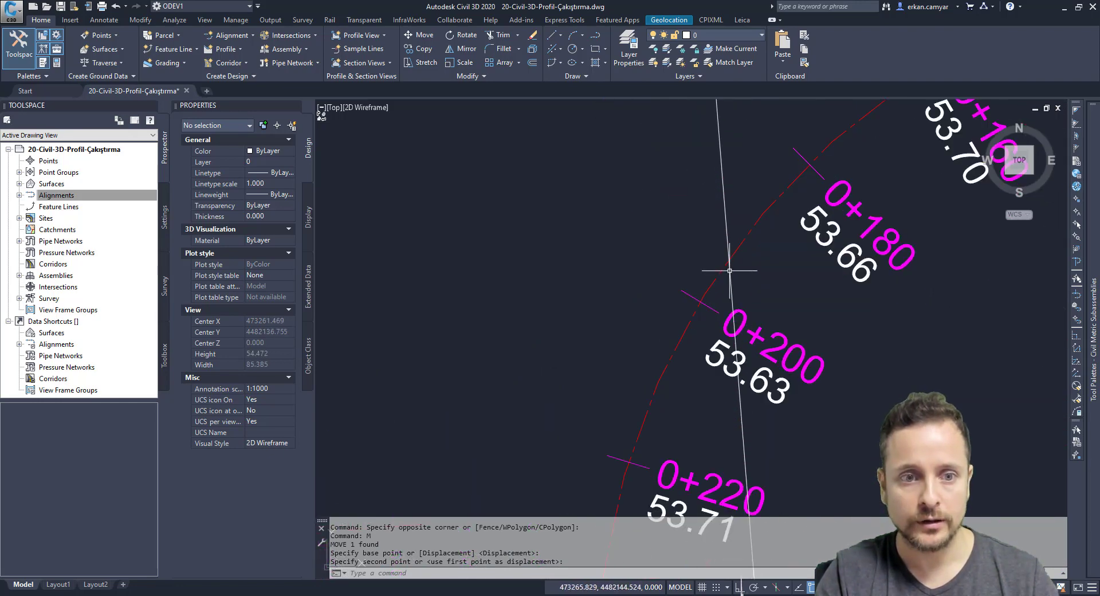
scroll(725, 252, "down", 3)
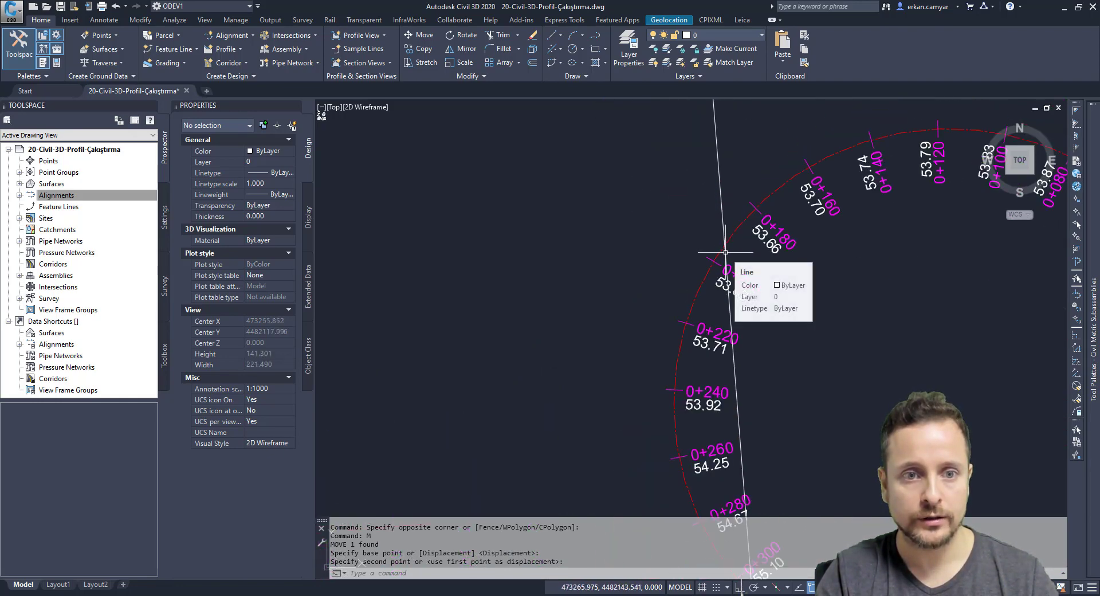
scroll(725, 252, "down", 3)
scroll(675, 192, "down", 3)
scroll(675, 191, "up", 3)
mouse_move(675, 191)
middle_mouse_down()
mouse_move(724, 231)
mouse_move(732, 261)
middle_mouse_up()
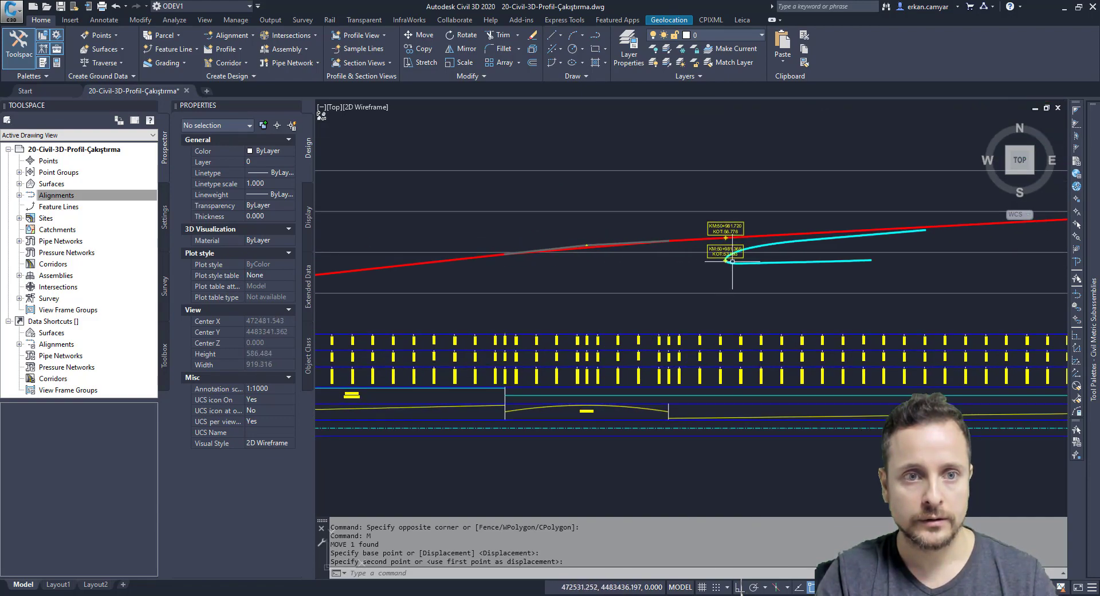
left_click(737, 275)
left_click(58, 54)
type("51000")
key("Return")
scroll(755, 271, "up", 4)
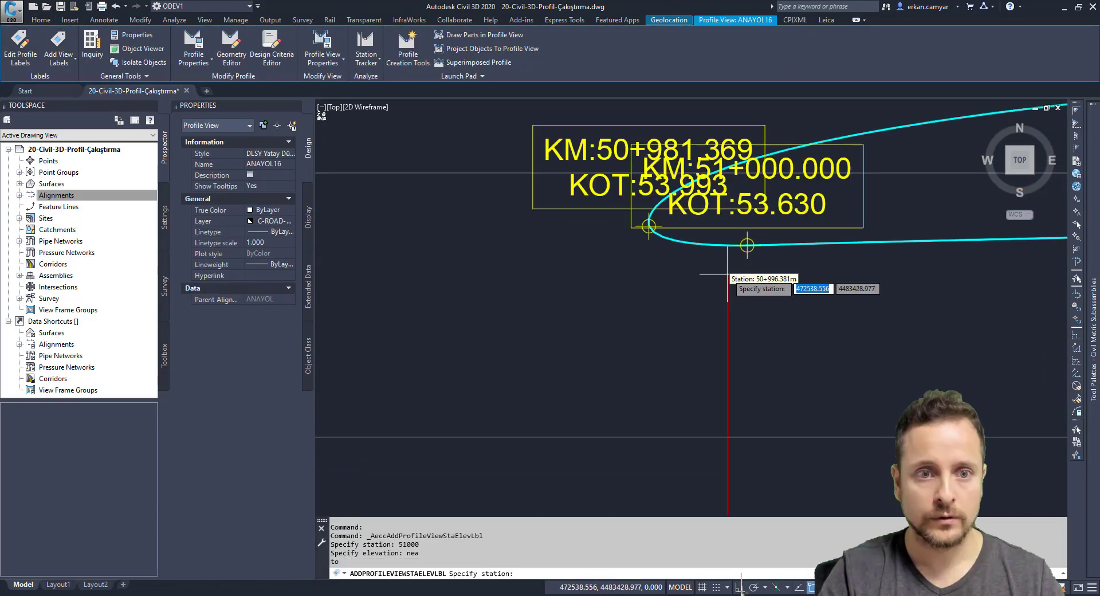
scroll(755, 271, "down", 2)
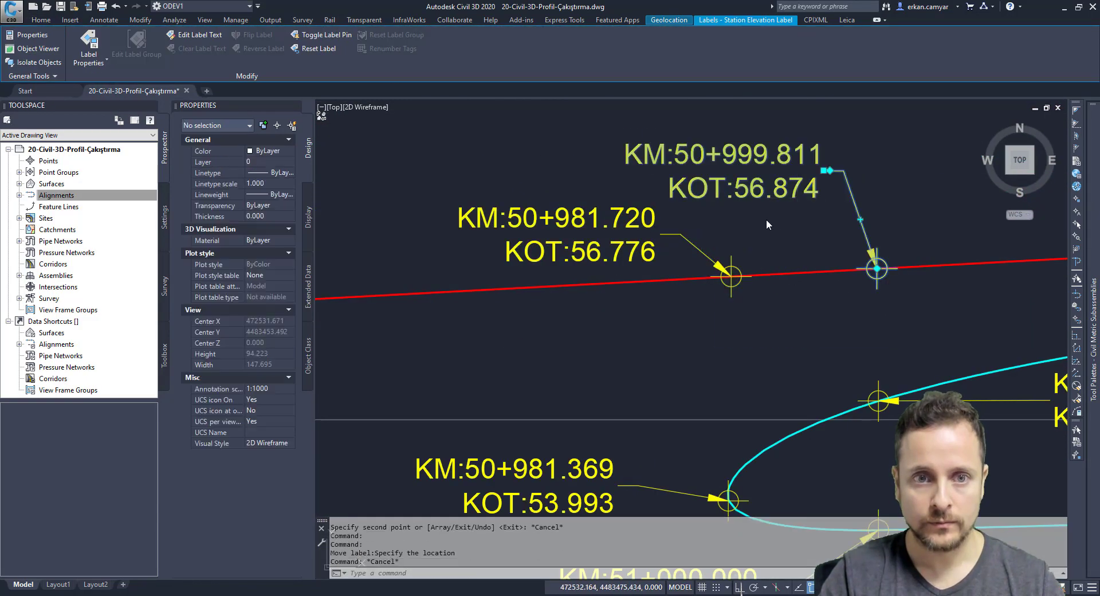
scroll(768, 219, "up", 3)
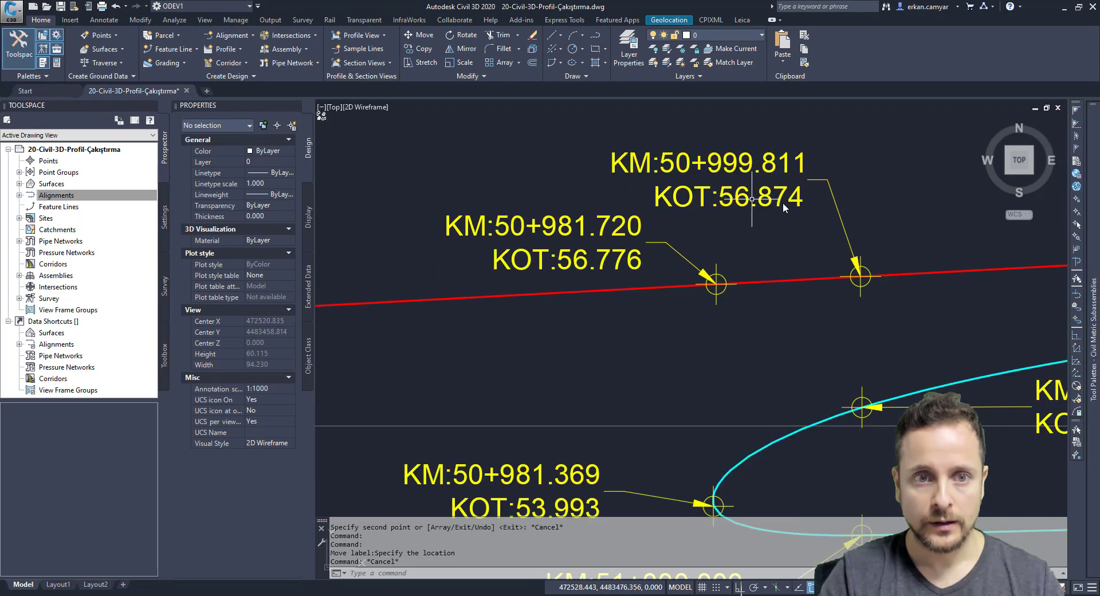
scroll(782, 201, "down", 10)
middle_click_drag(768, 288, 828, 379)
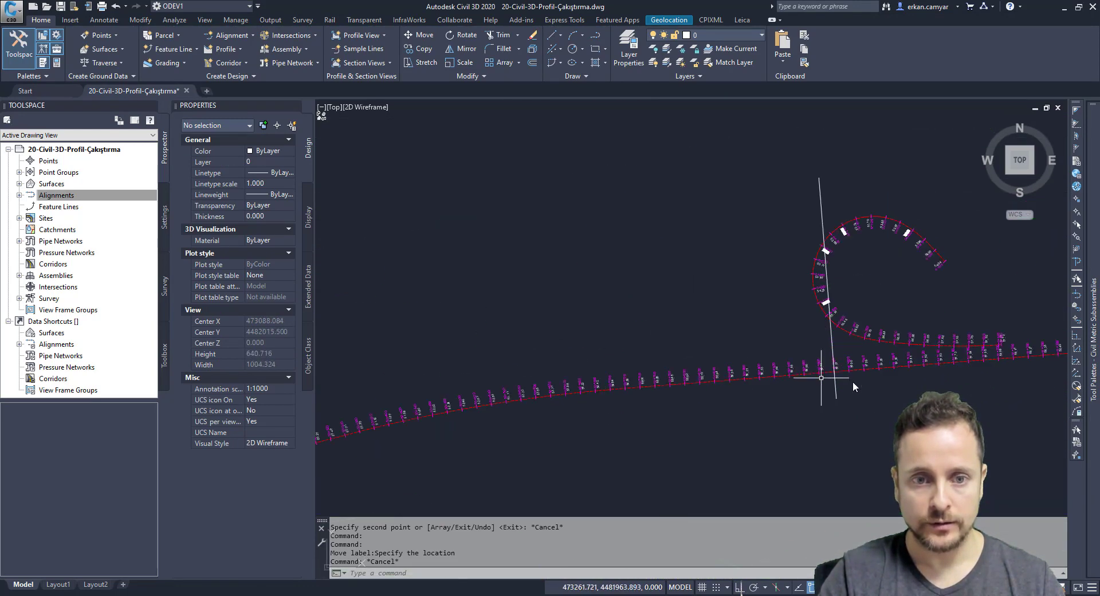
scroll(821, 377, "up", 6)
scroll(790, 318, "up", 4)
scroll(774, 360, "down", 10)
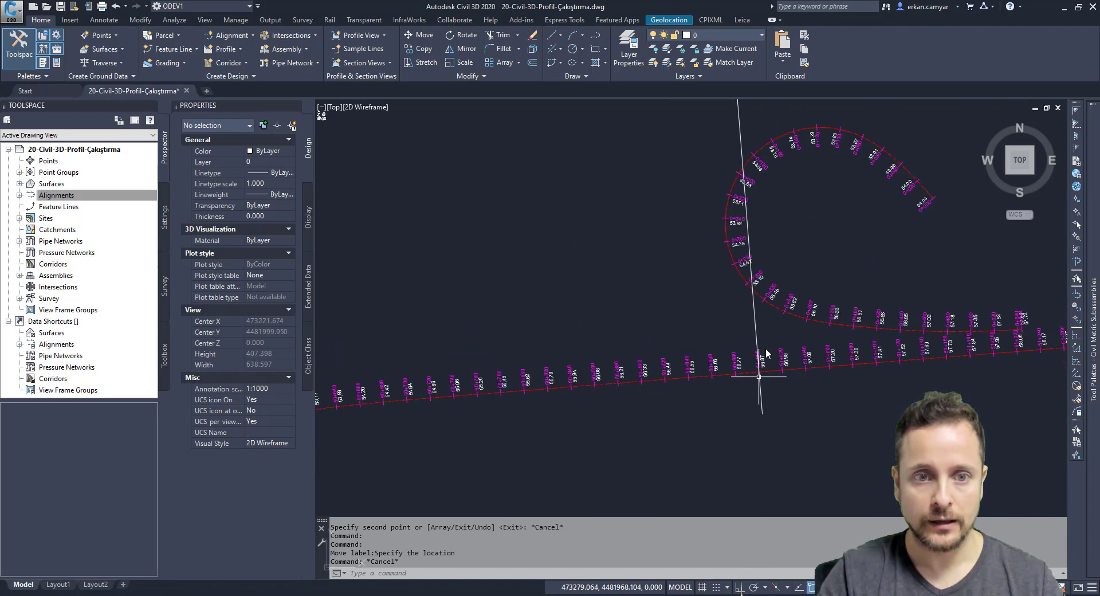
scroll(769, 263, "up", 10)
scroll(770, 263, "down", 2)
scroll(773, 375, "down", 2)
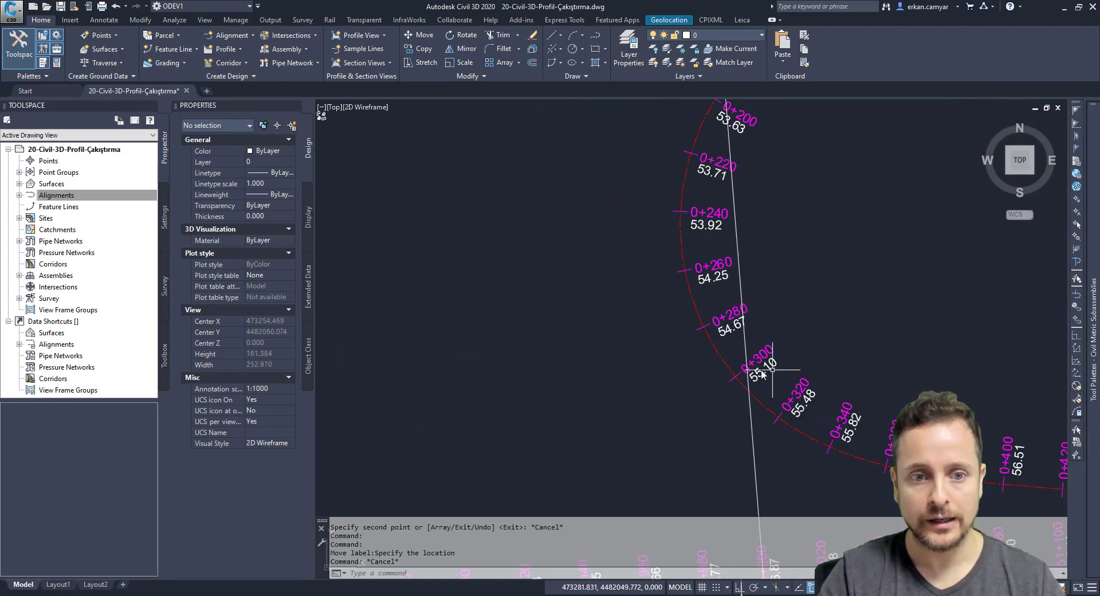
scroll(761, 356, "down", 3)
scroll(769, 332, "up", 2)
scroll(755, 255, "up", 3)
scroll(756, 245, "up", 4)
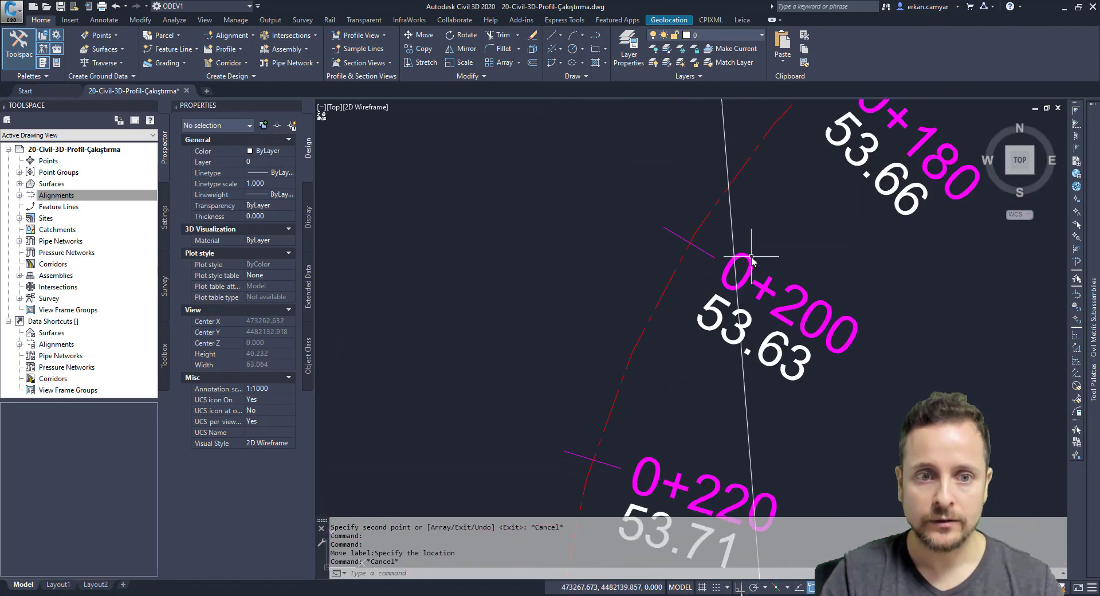
scroll(752, 258, "down", 4)
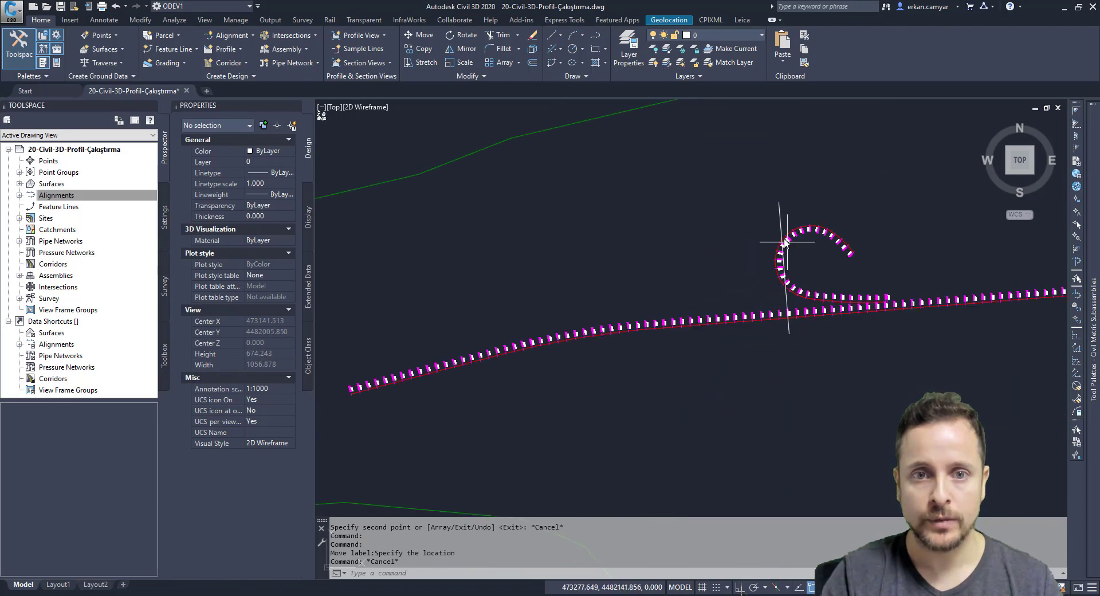
scroll(782, 236, "down", 3)
scroll(724, 123, "up", 3)
middle_click_drag(724, 123, 734, 396)
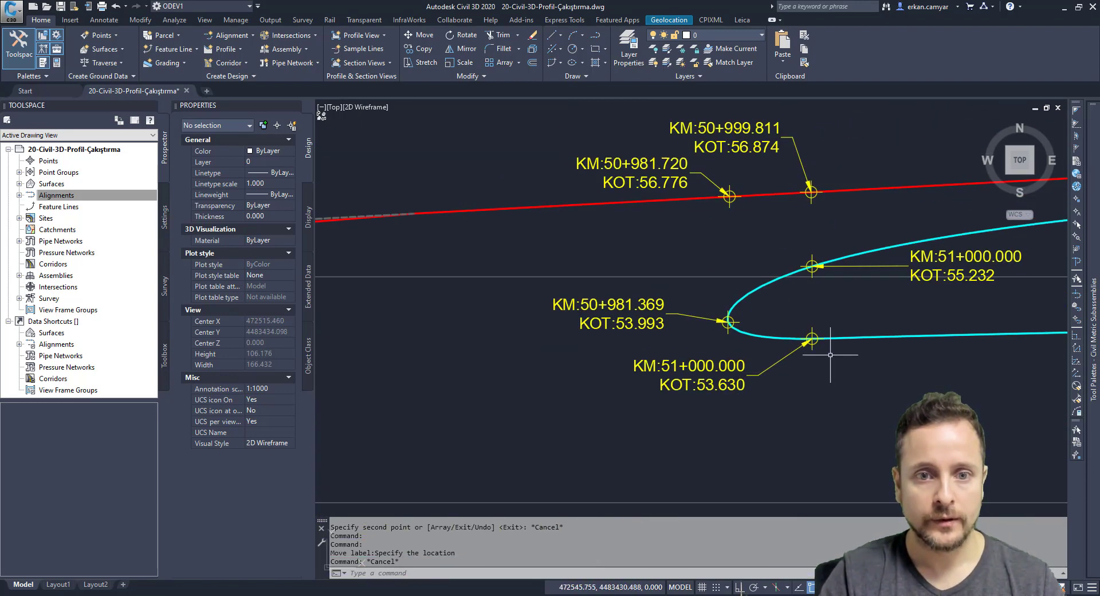
scroll(964, 297, "up", 3)
scroll(859, 304, "down", 3)
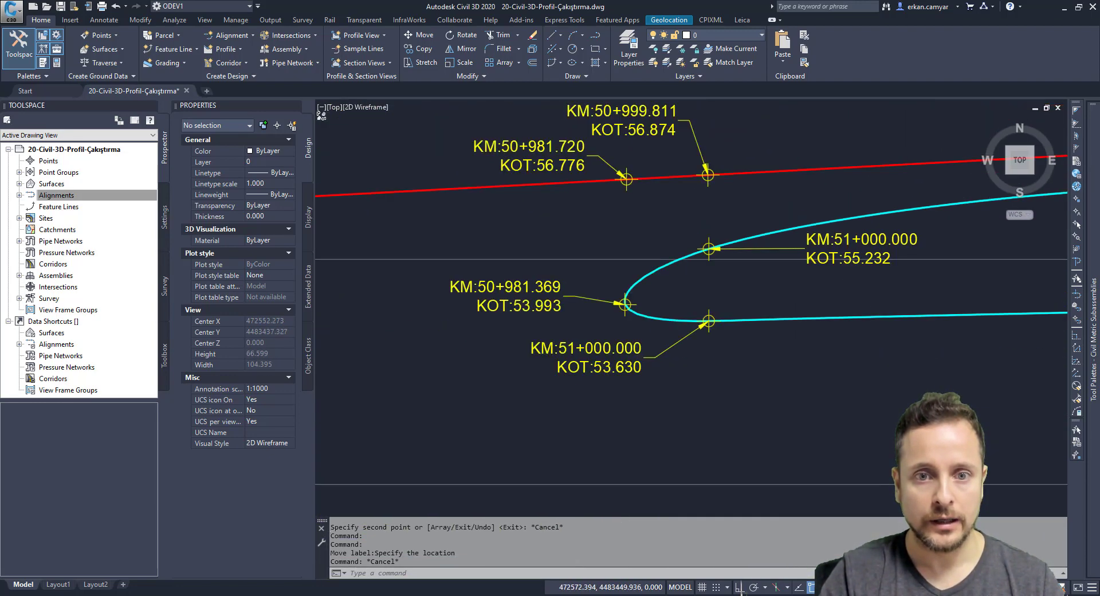
scroll(740, 318, "up", 2)
scroll(740, 318, "up", 2)
scroll(733, 319, "down", 2)
scroll(725, 320, "down", 3)
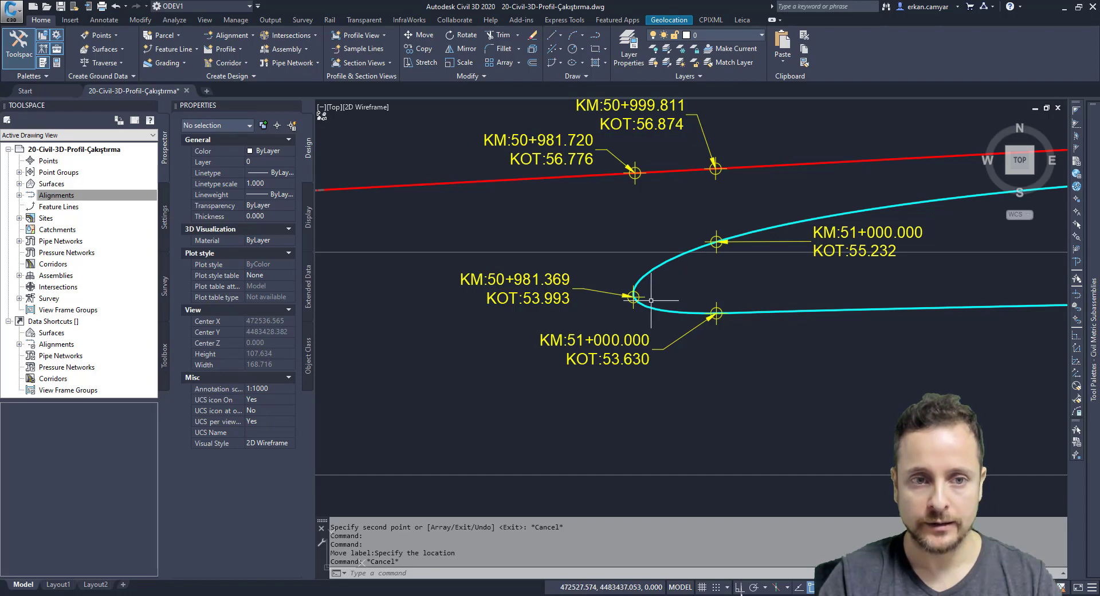
scroll(651, 299, "down", 1)
scroll(694, 314, "down", 3)
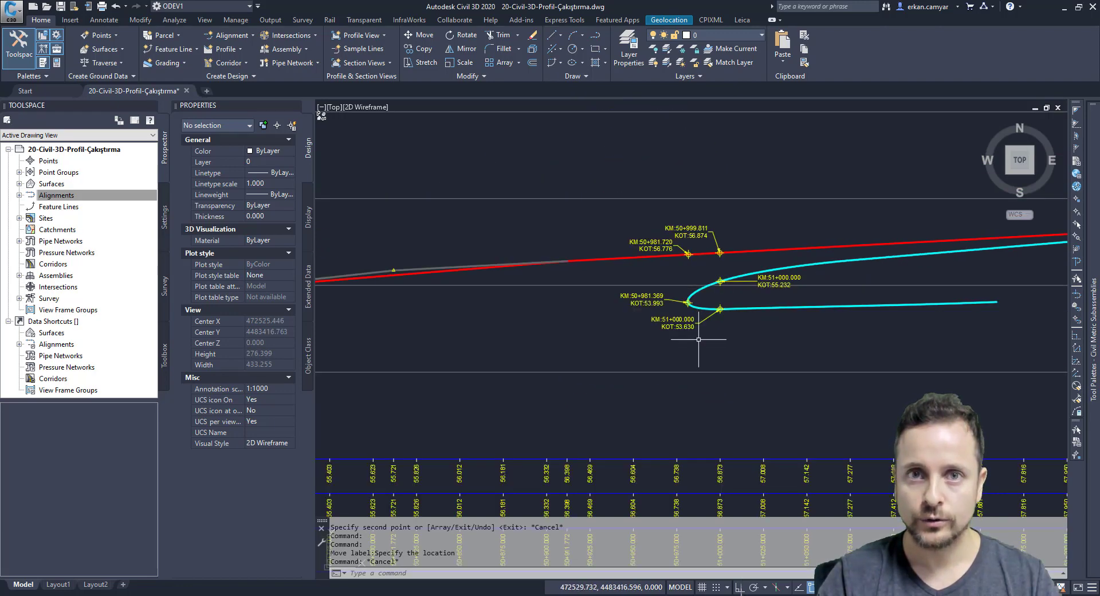
scroll(695, 307, "down", 2)
scroll(712, 294, "down", 2)
scroll(736, 314, "down", 1)
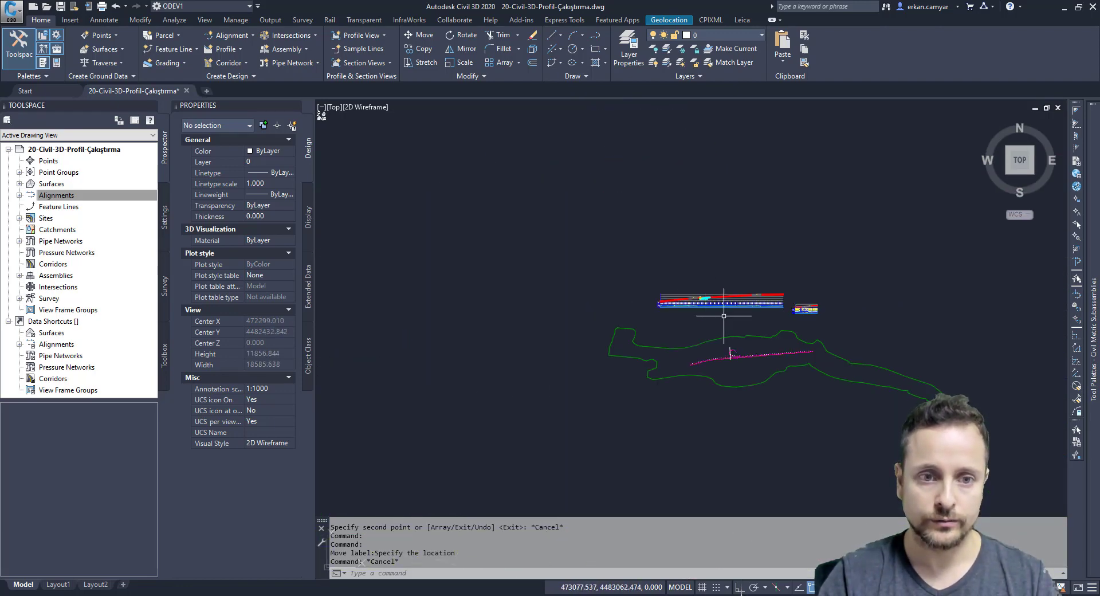
scroll(642, 298, "up", 4)
scroll(642, 298, "up", 2)
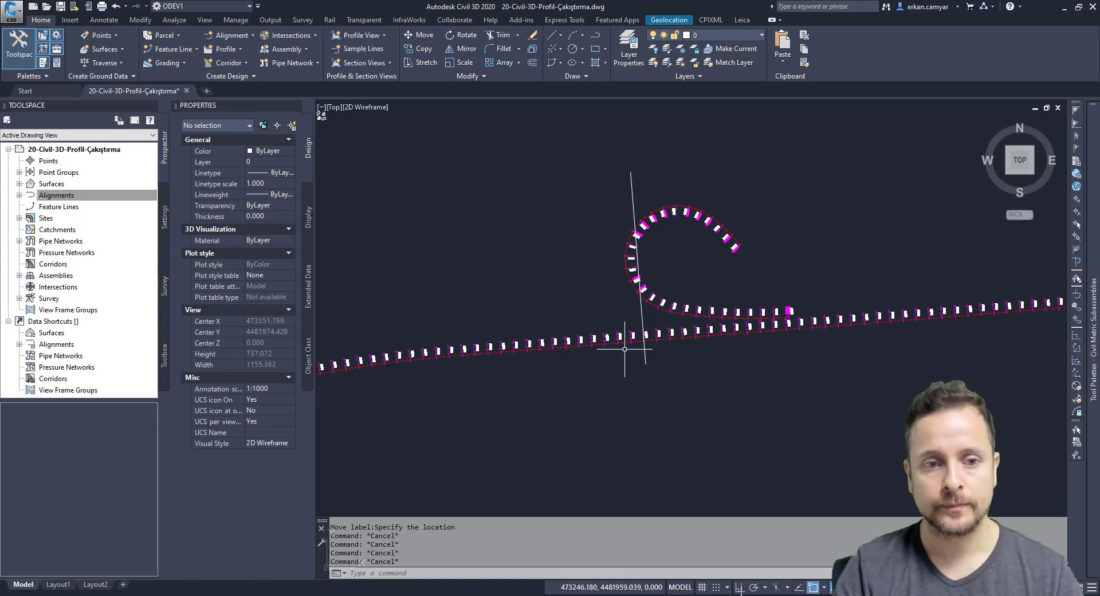
middle_click_drag(633, 344, 656, 296)
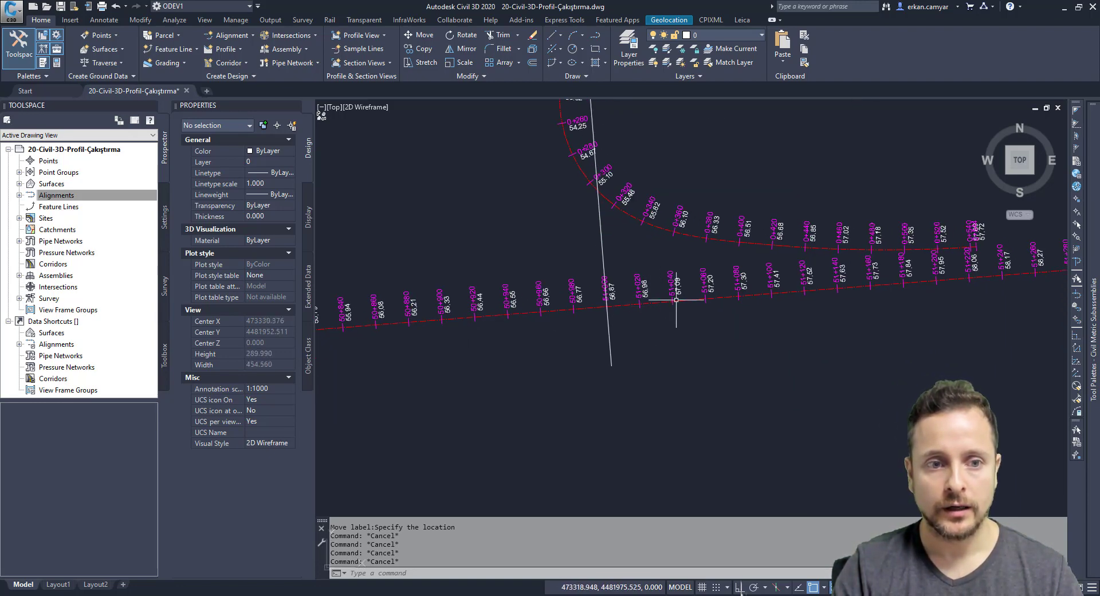
mouse_move(675, 299)
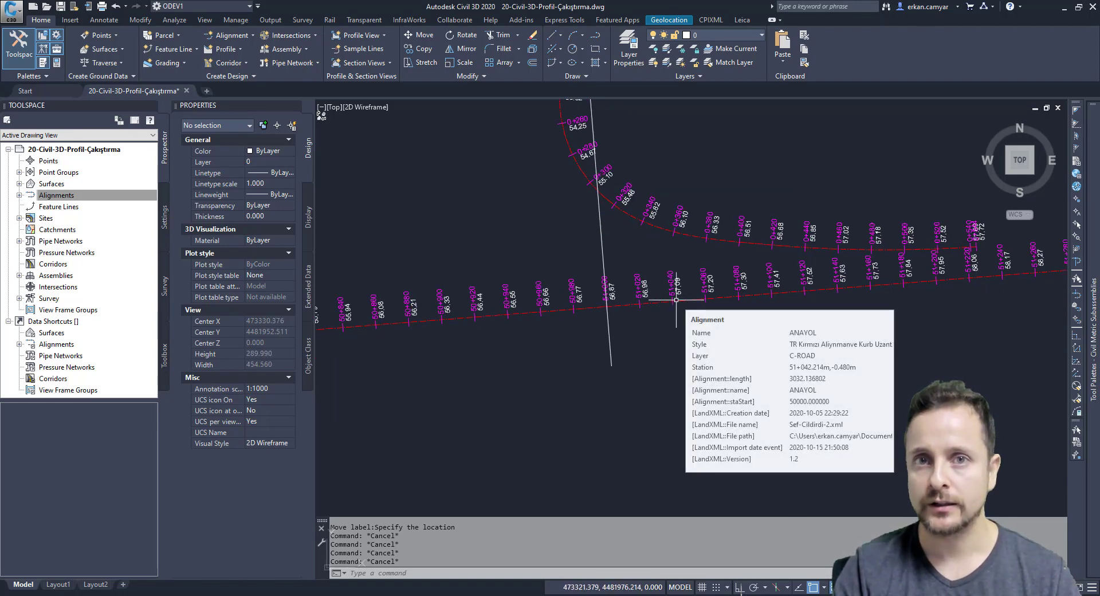
scroll(676, 298, "down", 5)
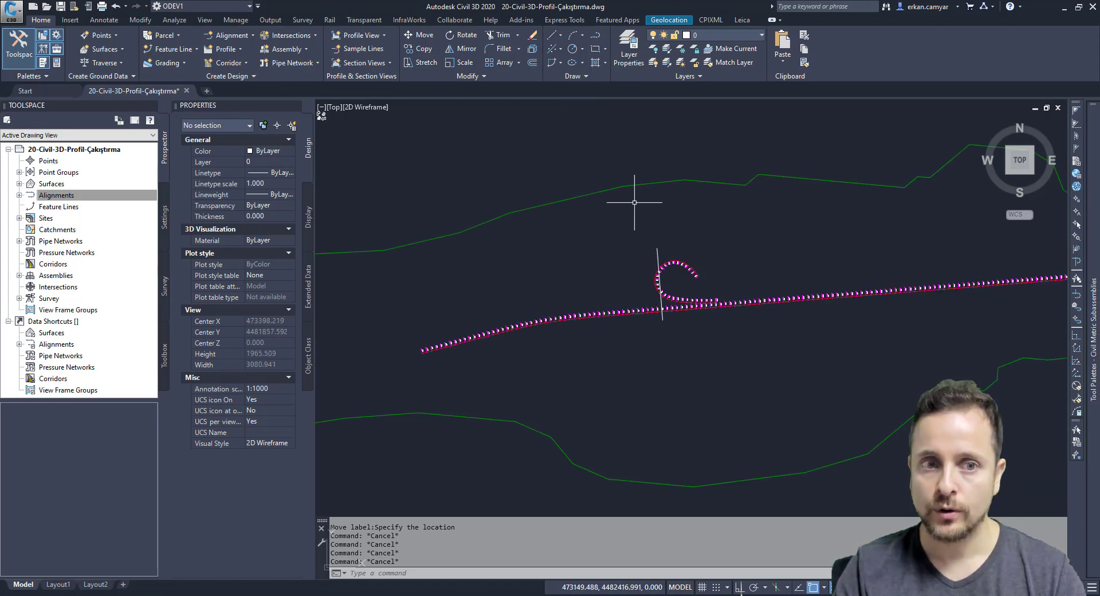
mouse_move(634, 190)
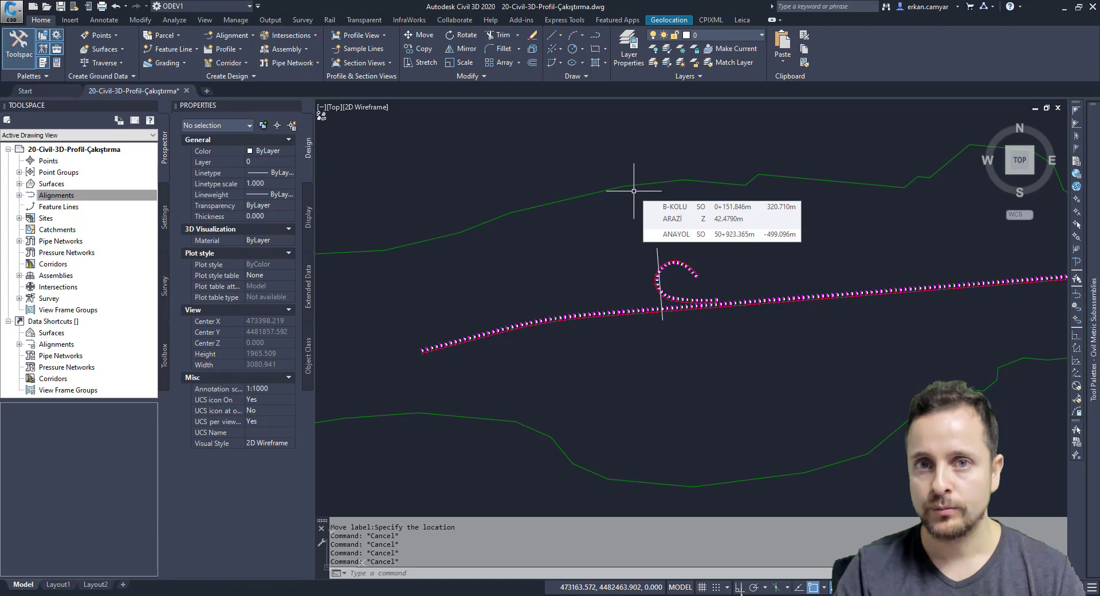
scroll(661, 229, "down", 3)
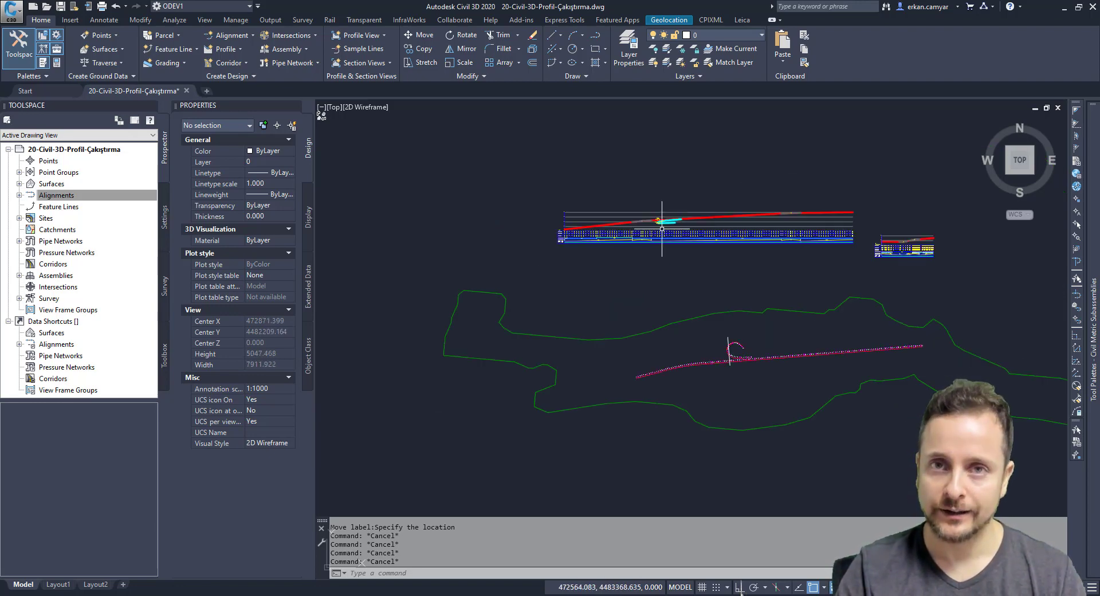
scroll(739, 366, "up", 8)
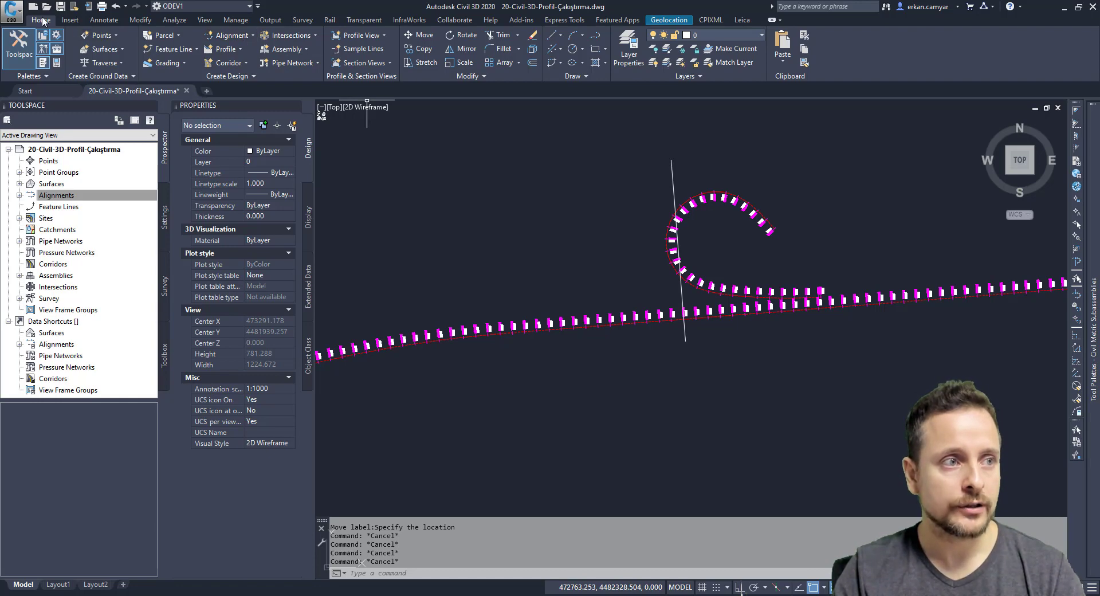
- Start an offset alignment from the ANAYOL alignment
left_click(234, 34)
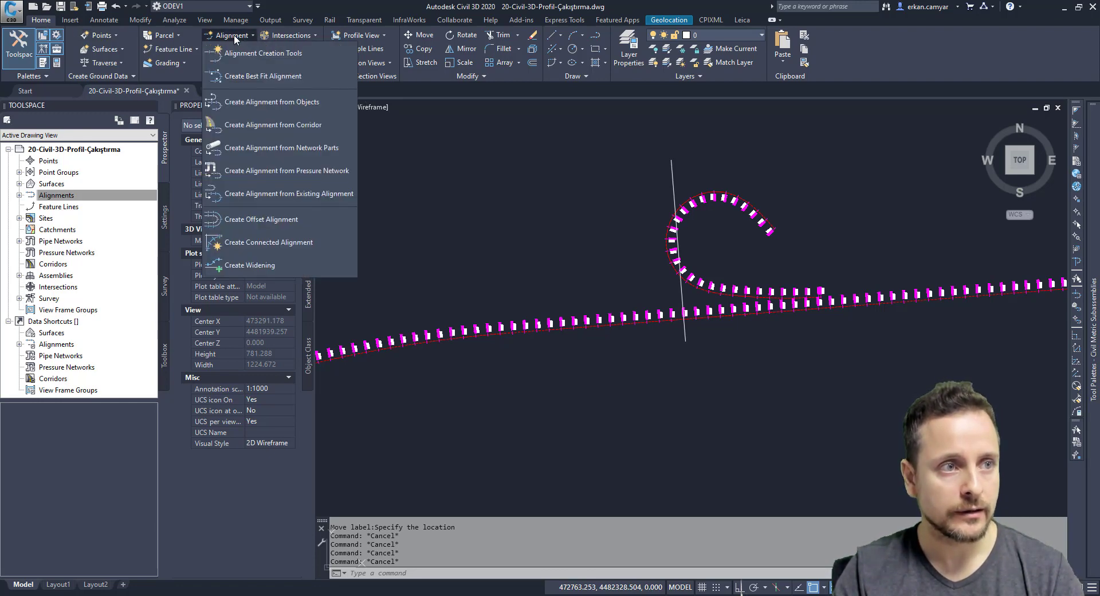
left_click(266, 219)
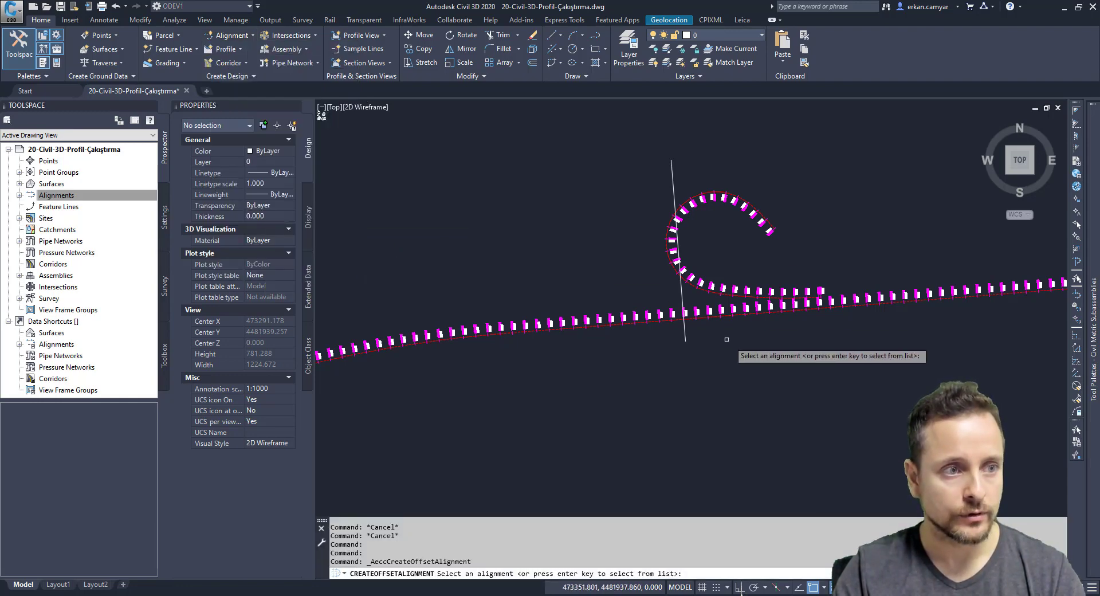
scroll(710, 332, "up", 5)
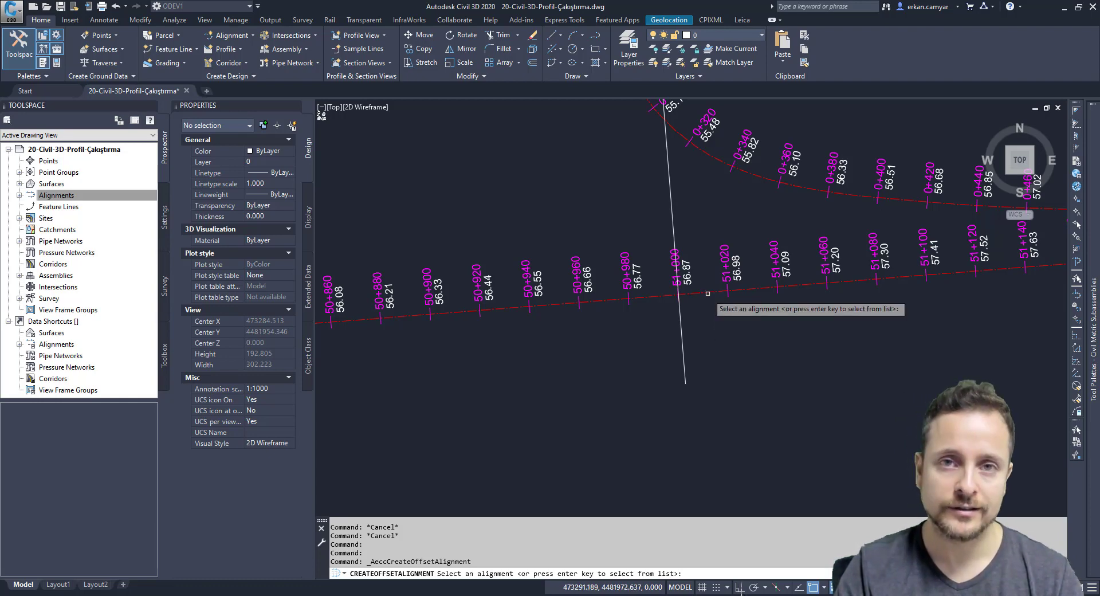
left_click(707, 293)
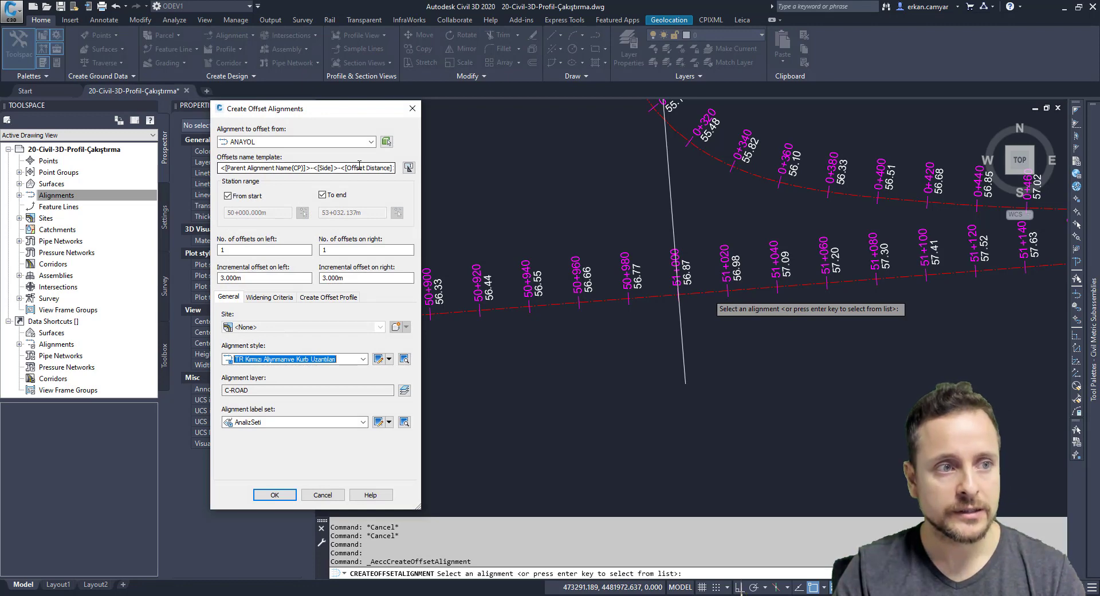
- Set one offset each side: 10 m left and 15 m right
double_click(257, 249)
type("5")
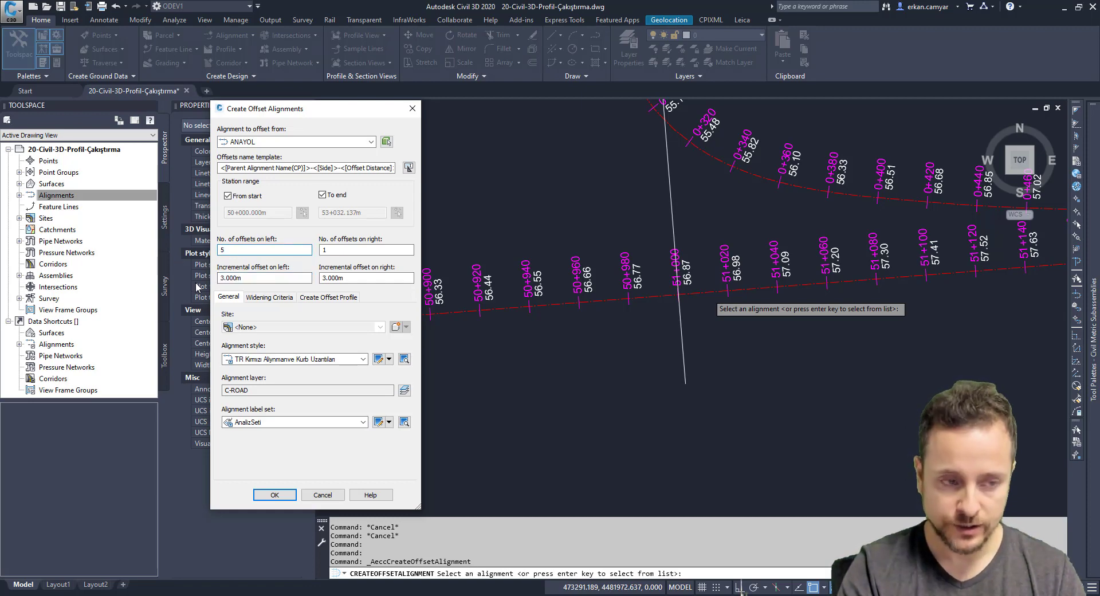
left_click(247, 277)
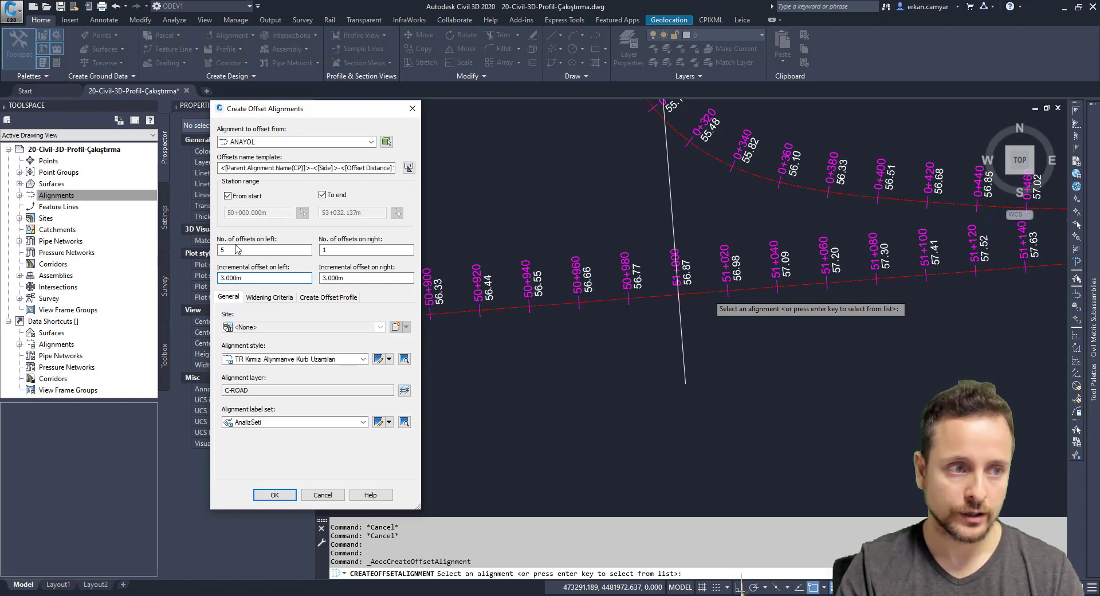
double_click(254, 250)
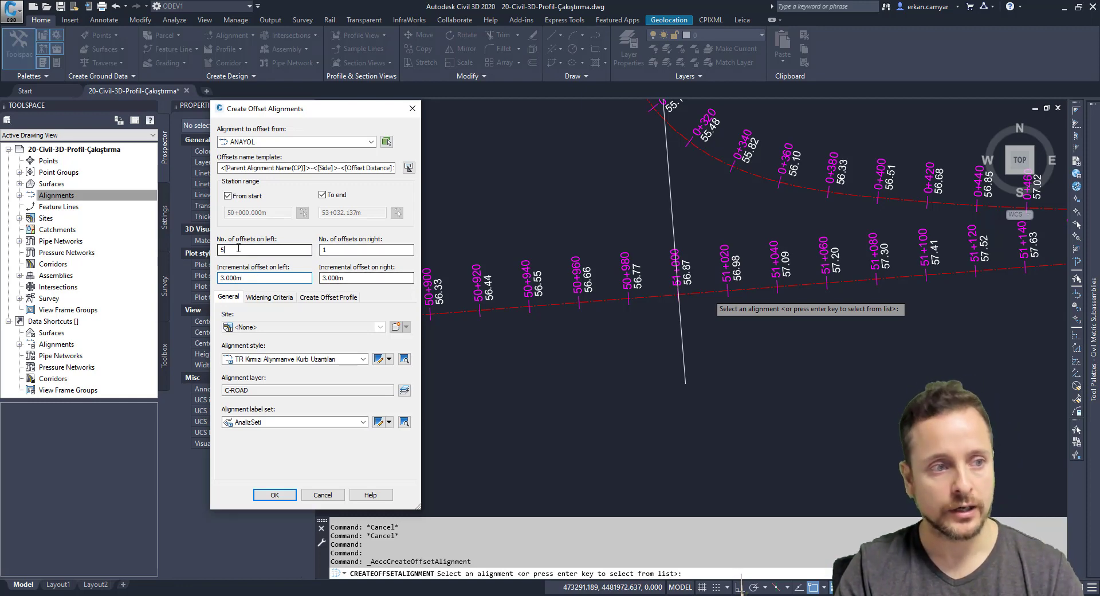
type("1")
key("Tab")
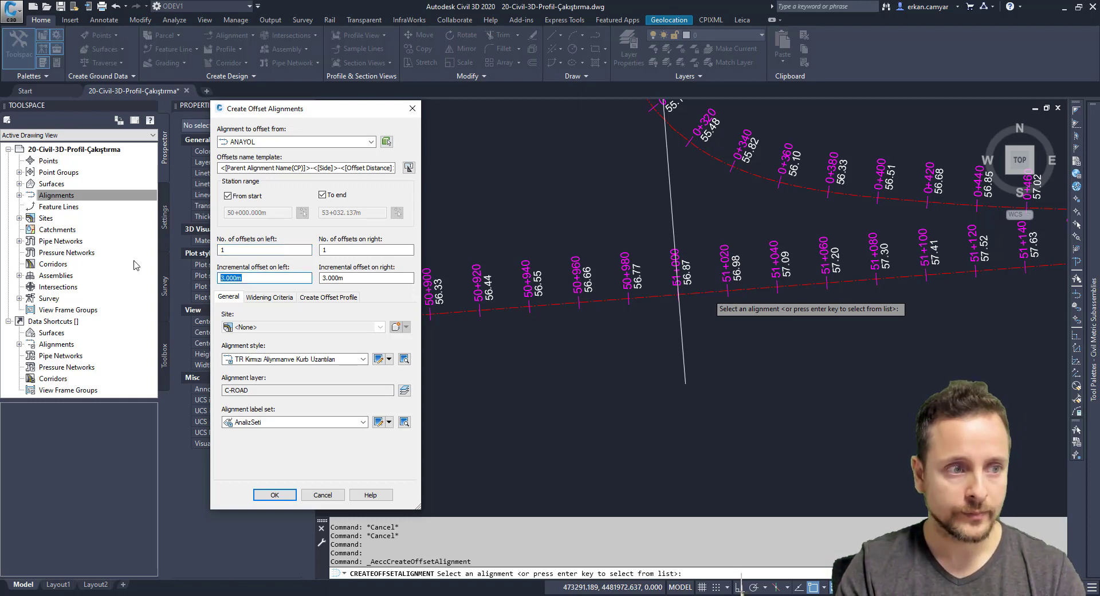
type("10")
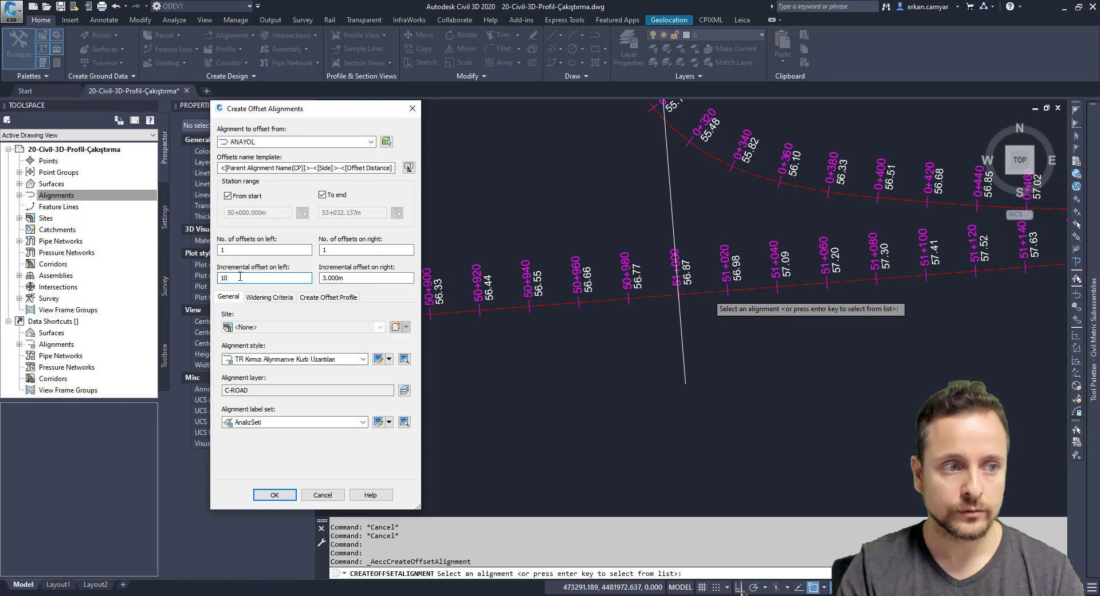
key("Tab")
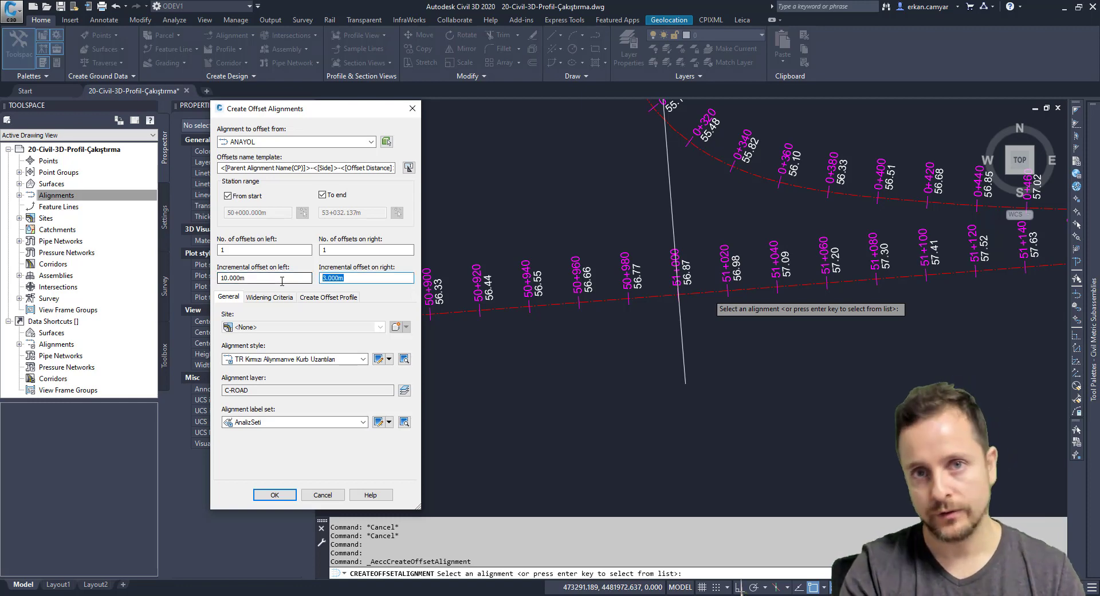
type("15")
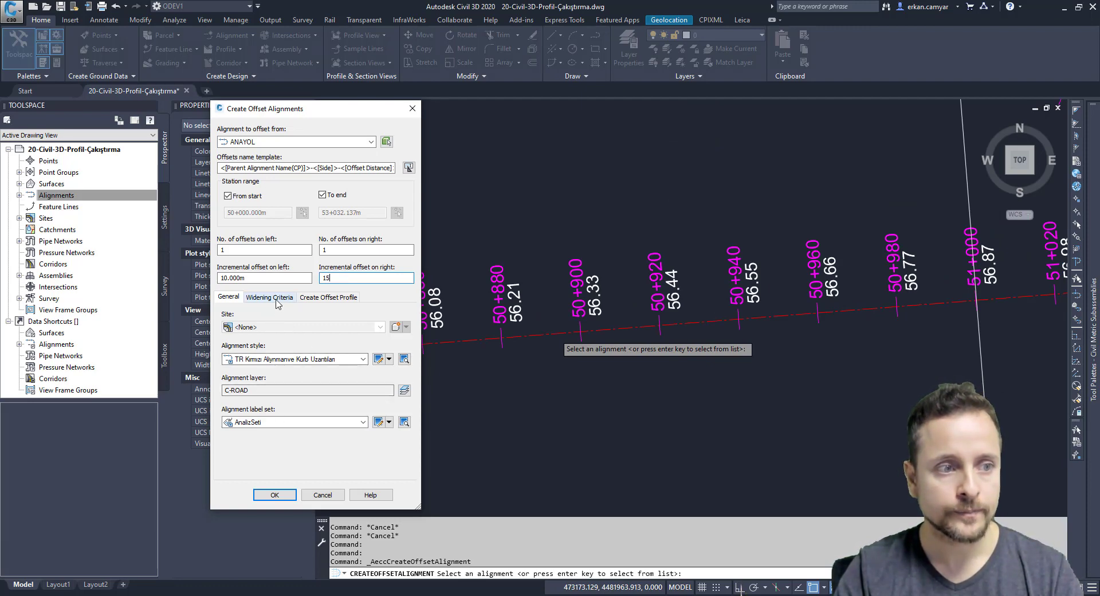
- Give the offsets the Sarı Alignment style and TR Etiketsiz label set
left_click(275, 359)
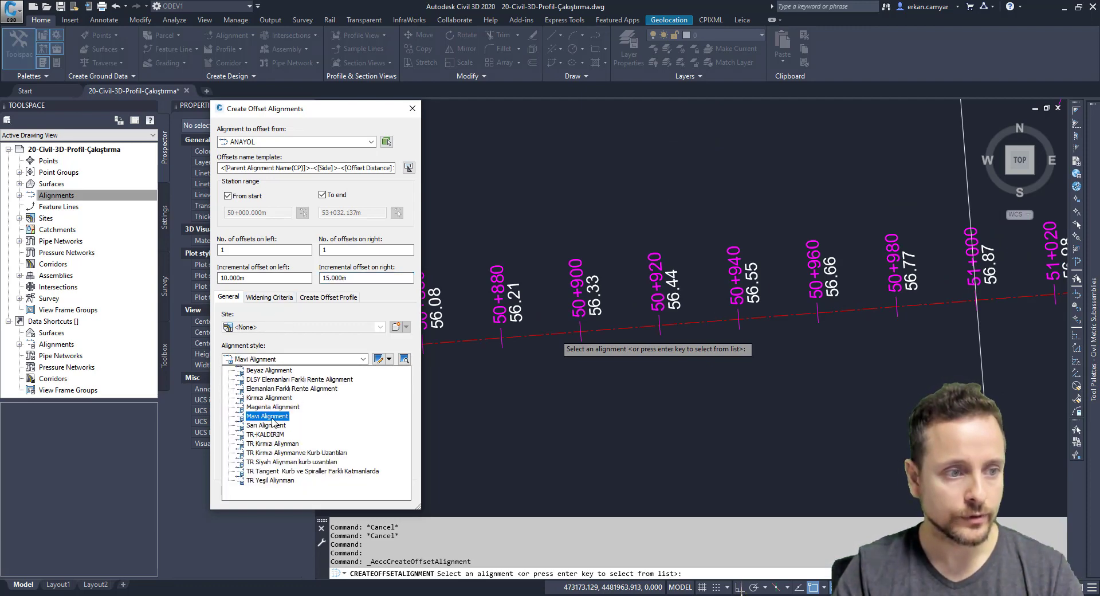
left_click(272, 425)
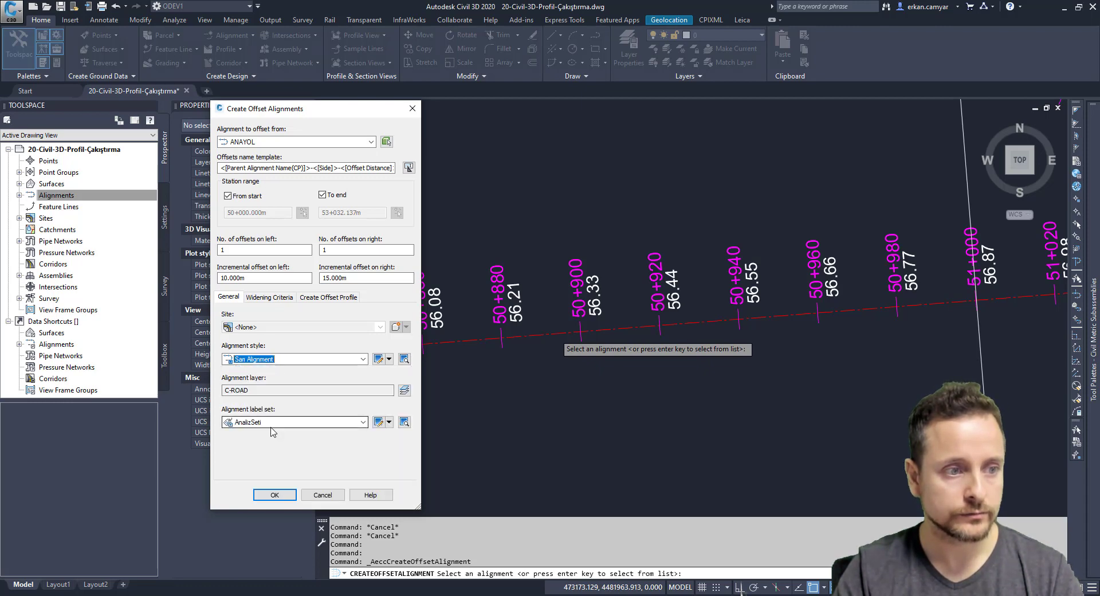
left_click(271, 426)
left_click(263, 454)
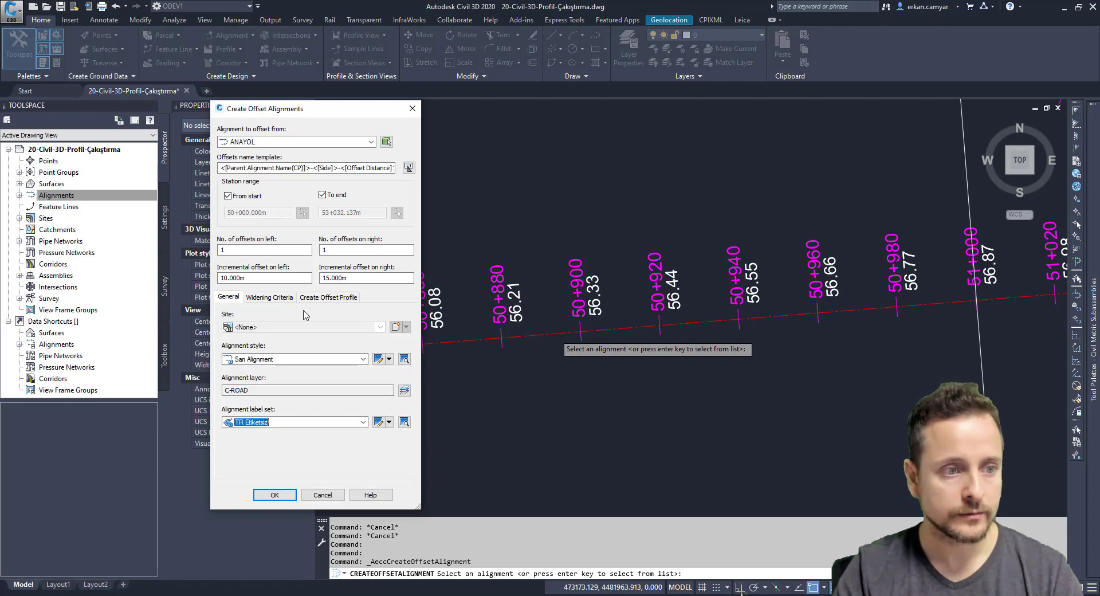
left_click(328, 297)
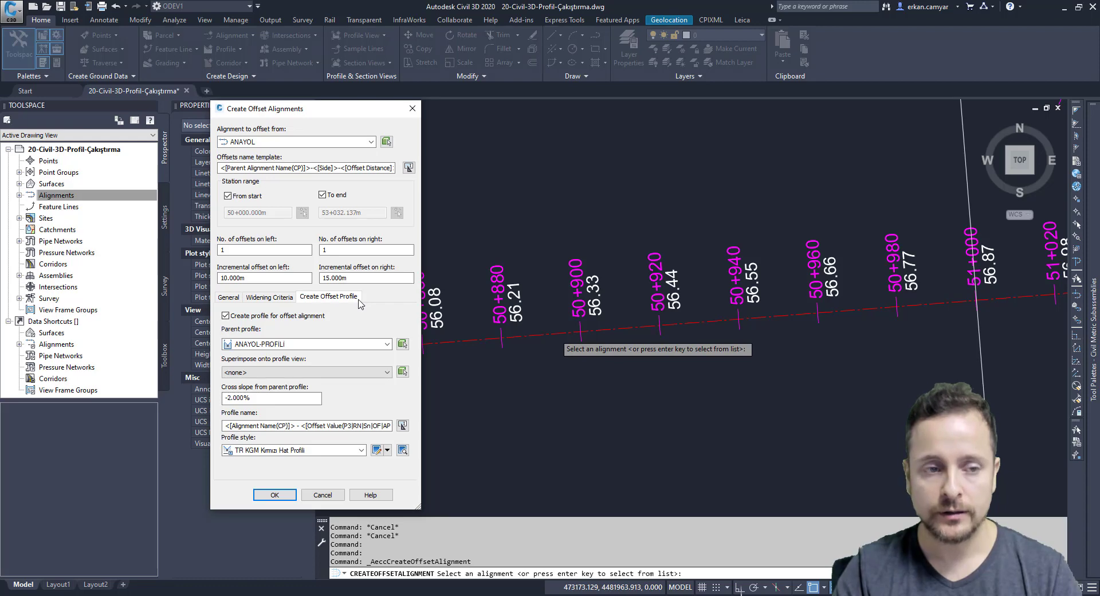
- Disable offset profile creation and create the 10 m left and 15 m right offsets
left_click(257, 398)
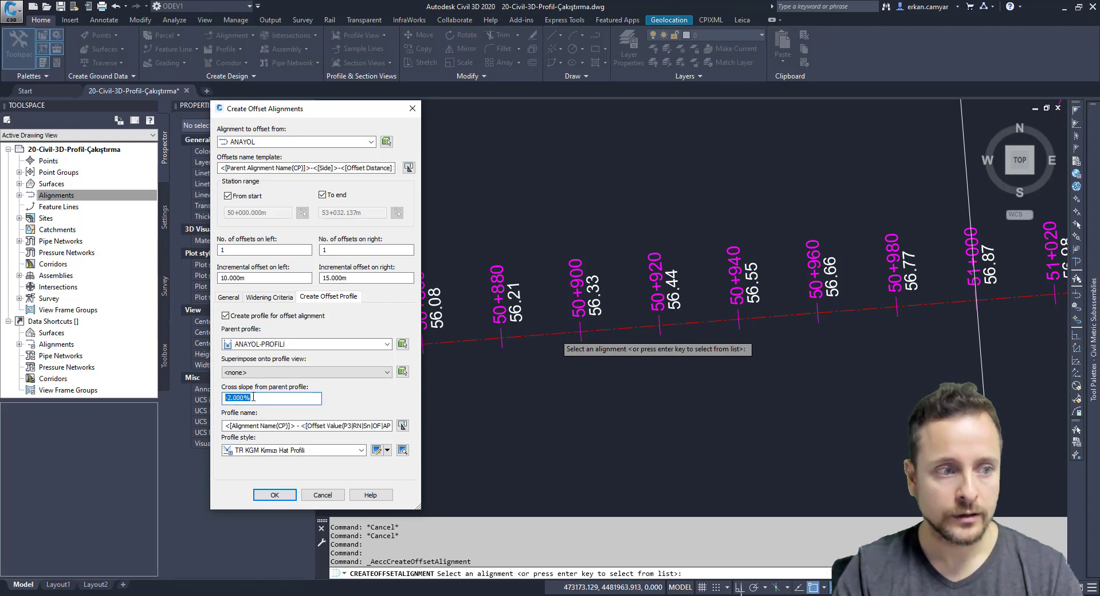
left_click(247, 278)
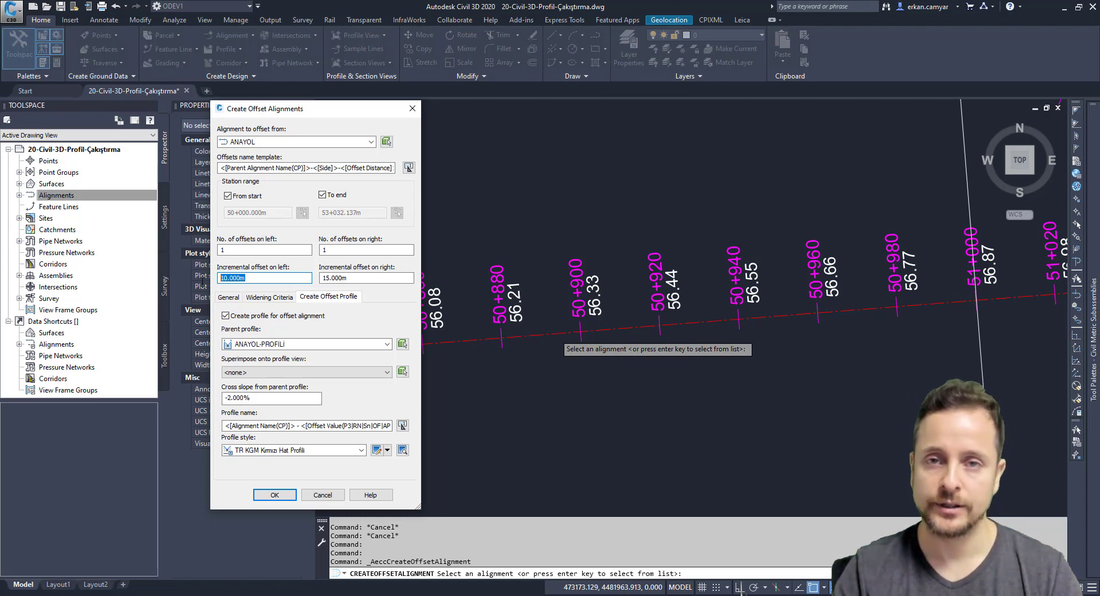
left_click(225, 315)
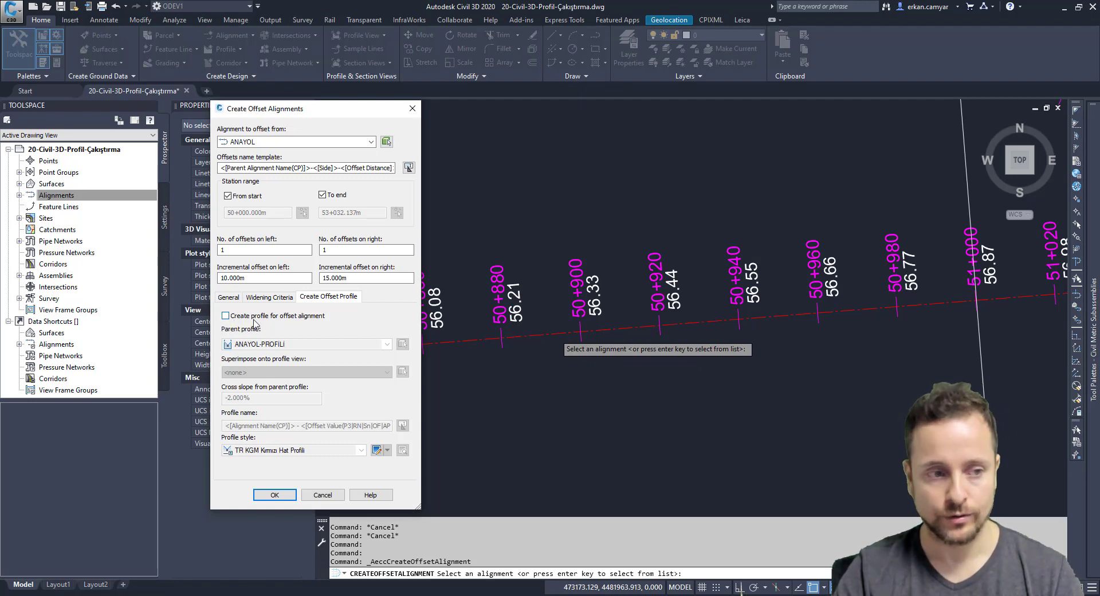
left_click(265, 496)
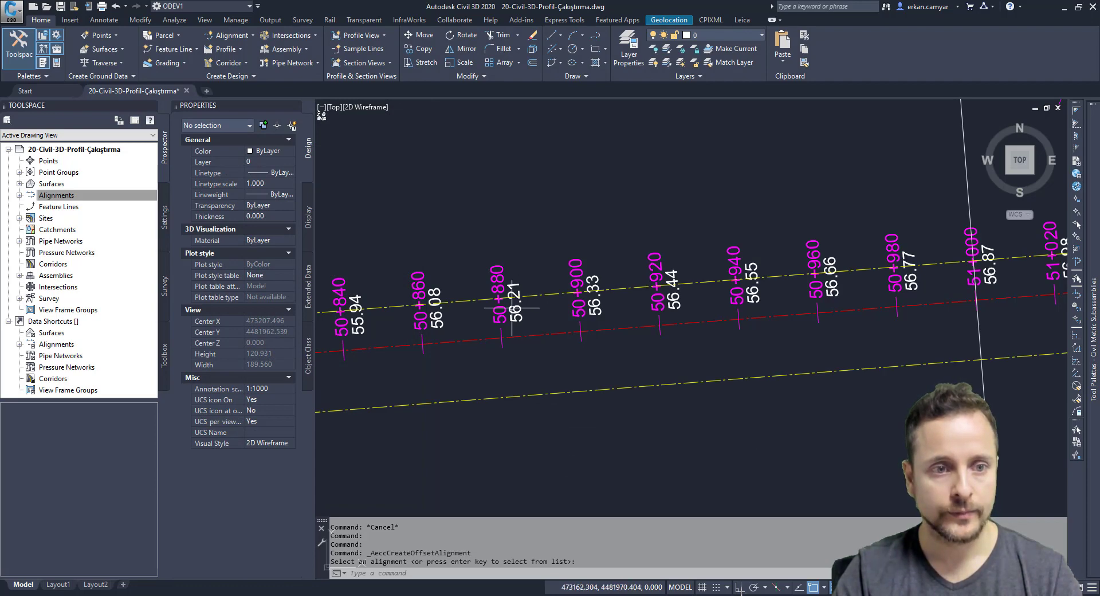
- Add an ARAZİ surface profile for the ANAYOL-Left-10.000 alignment
key("Escape")
key("Escape")
scroll(626, 319, "down", 5)
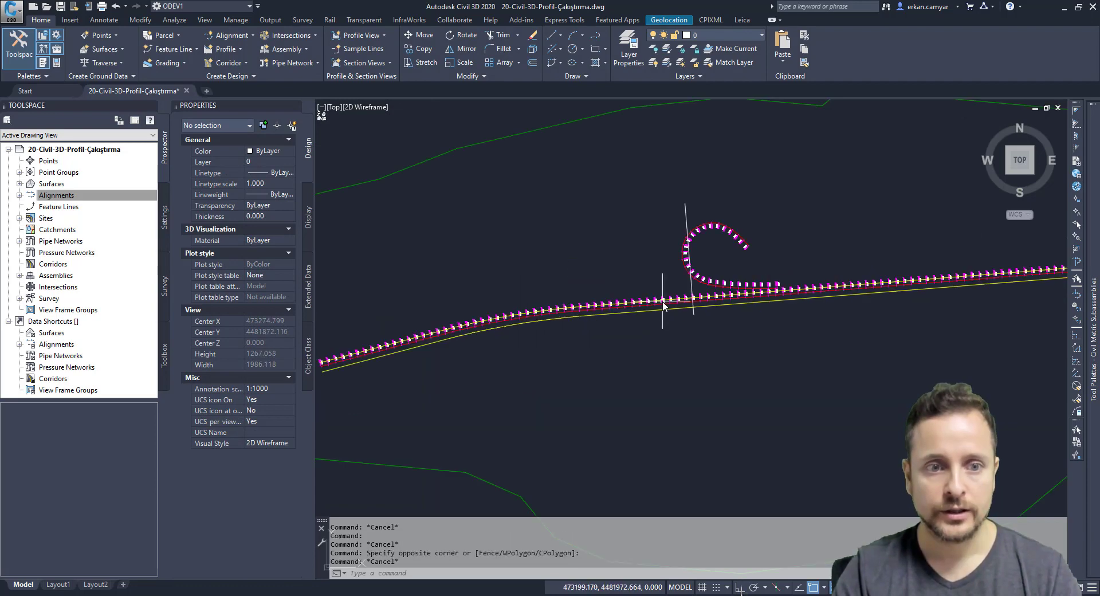
scroll(619, 305, "down", 5)
left_click(226, 49)
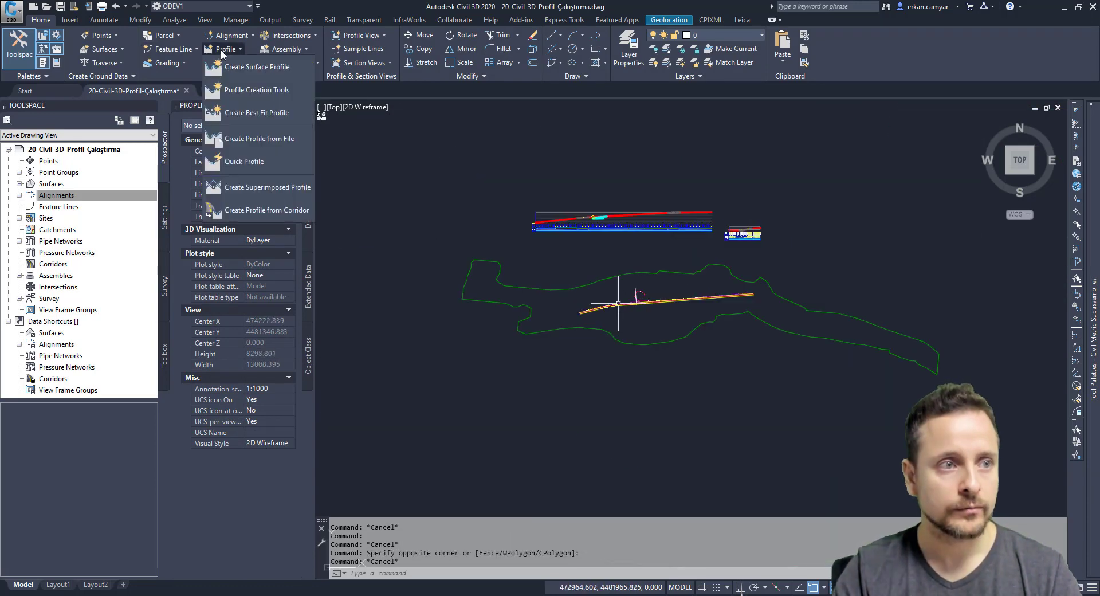
left_click(234, 70)
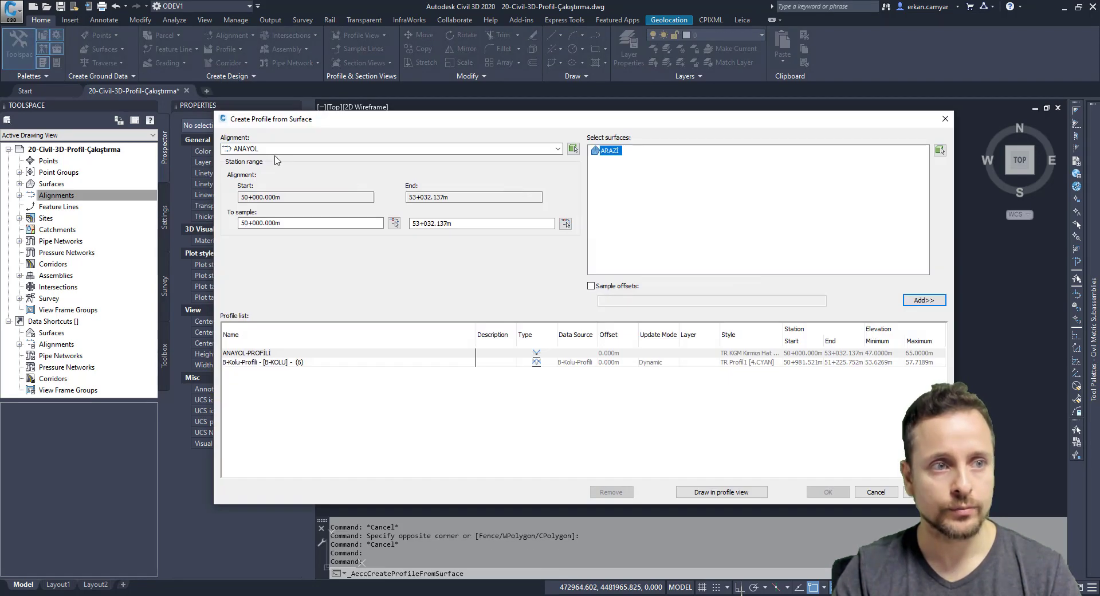
left_click(275, 149)
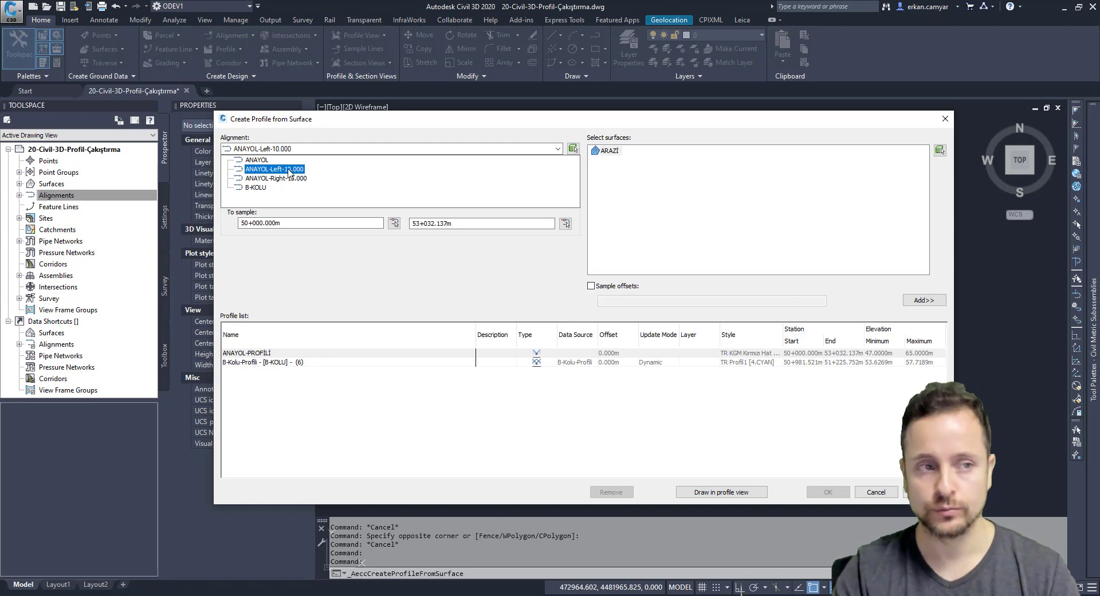
left_click(294, 171)
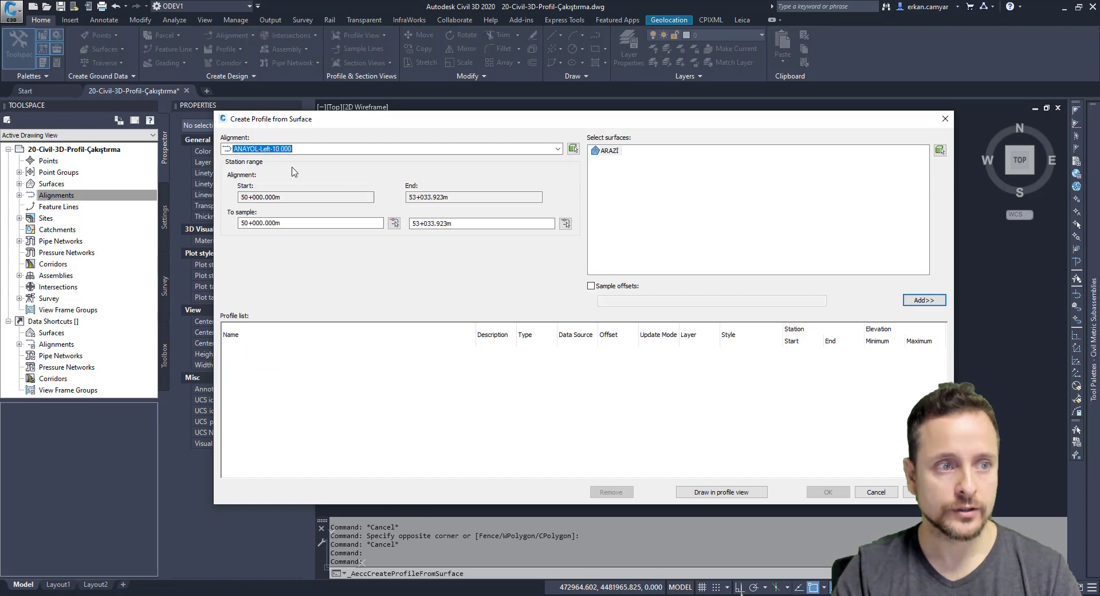
left_click(617, 150)
left_click(923, 299)
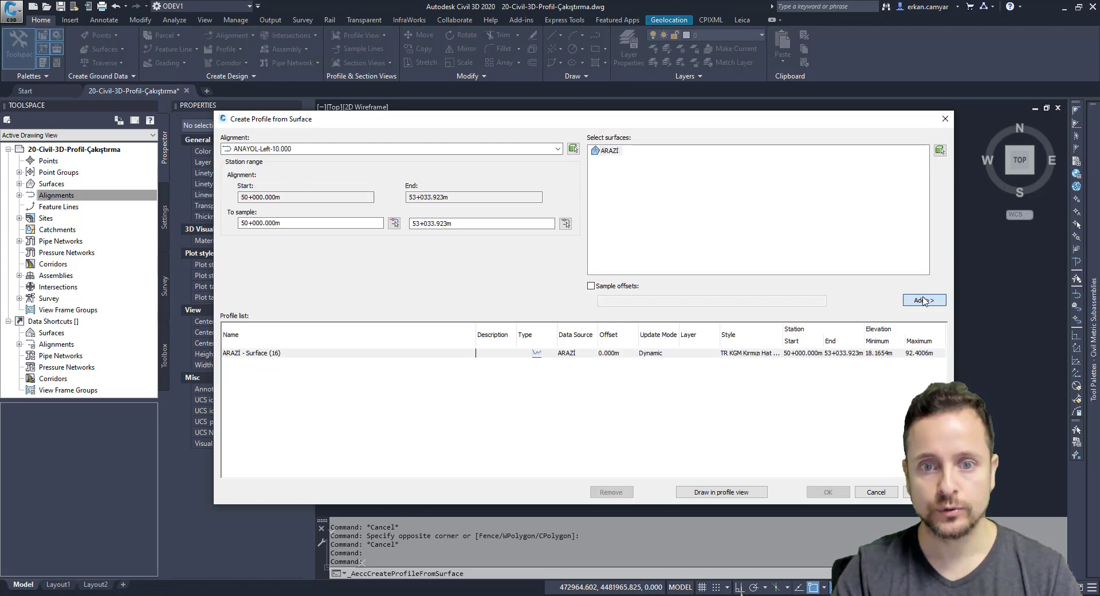
- Style the new ARAZİ profile with ZE Arazi and proceed to drawing it in a profile view
left_click(762, 352)
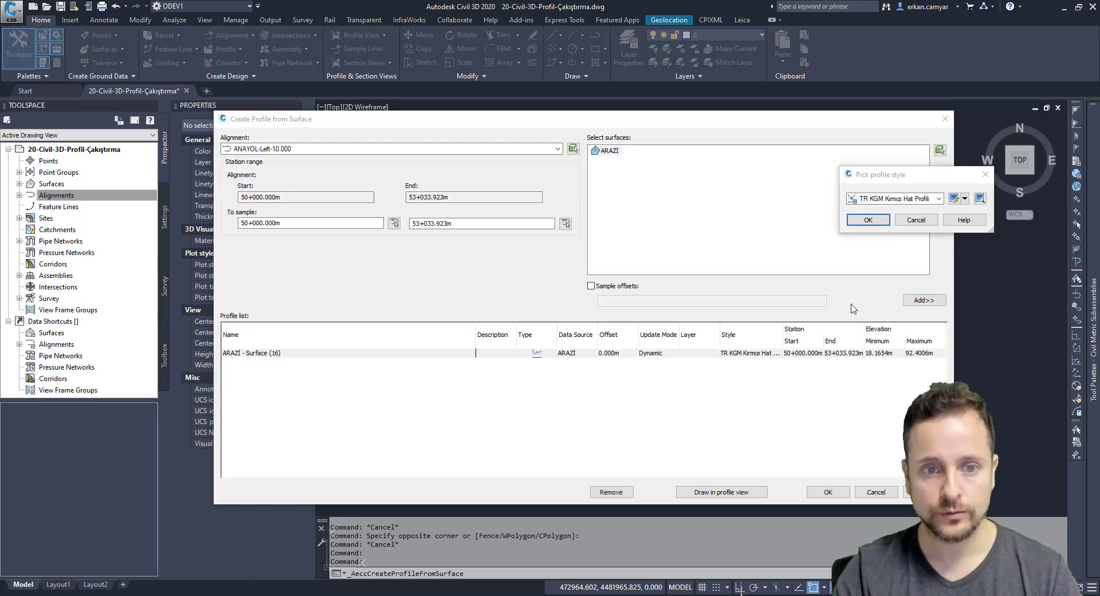
left_click(893, 198)
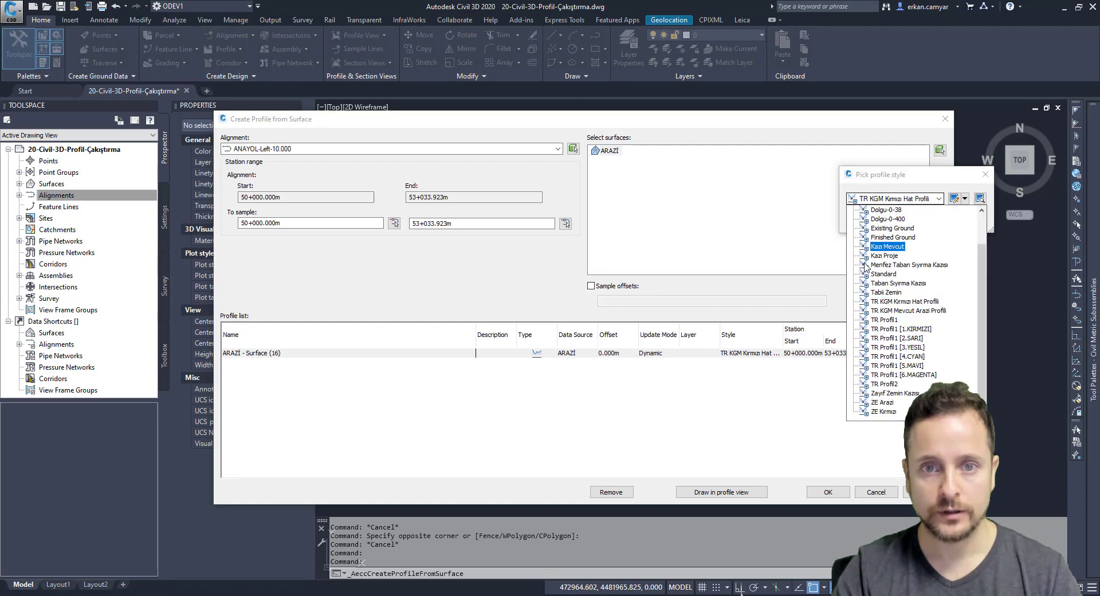
left_click(882, 402)
left_click(868, 218)
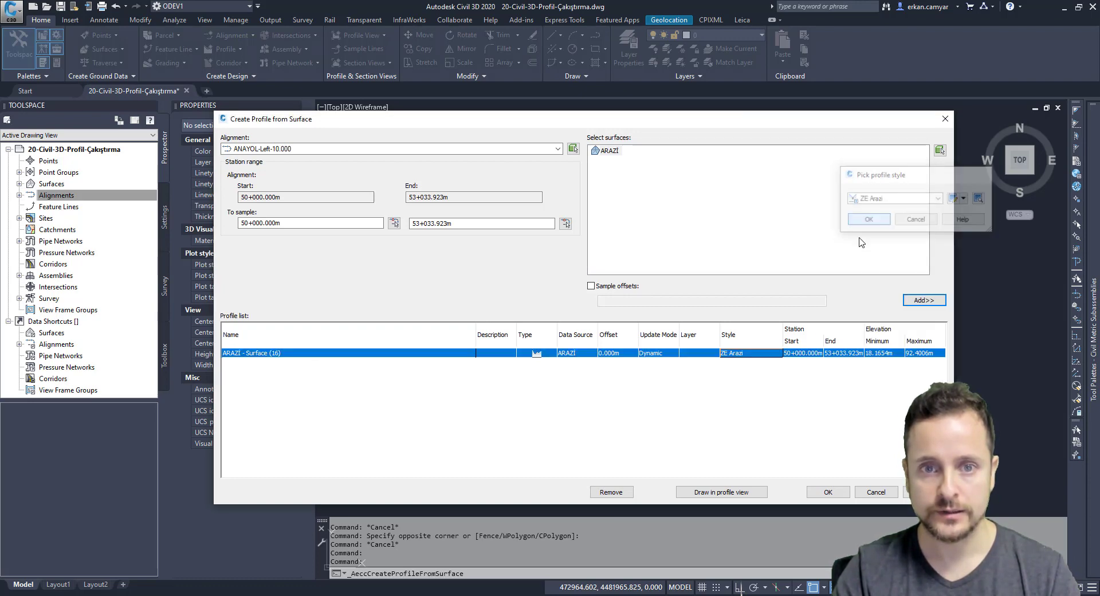
left_click(725, 494)
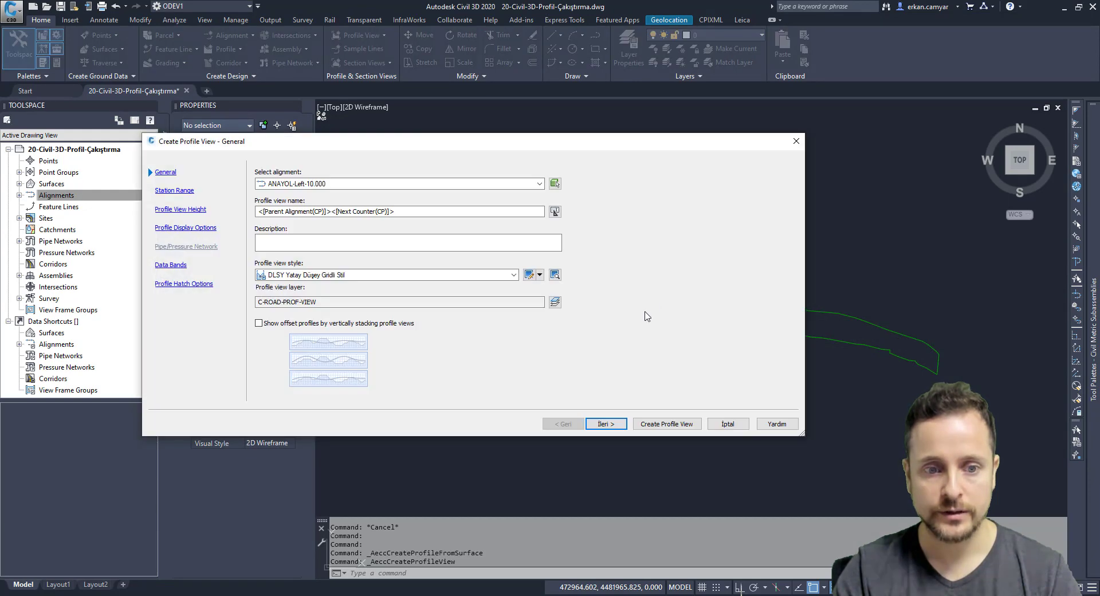
- Create the left offset profile view with its origin below the site plan
left_click(668, 426)
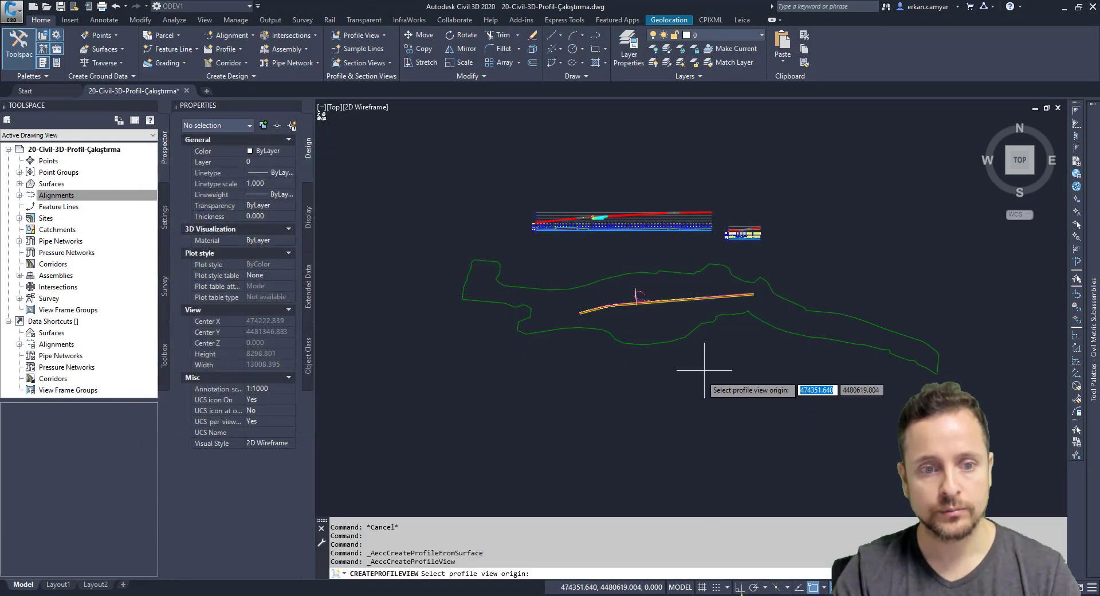
middle_click_drag(572, 376, 568, 349)
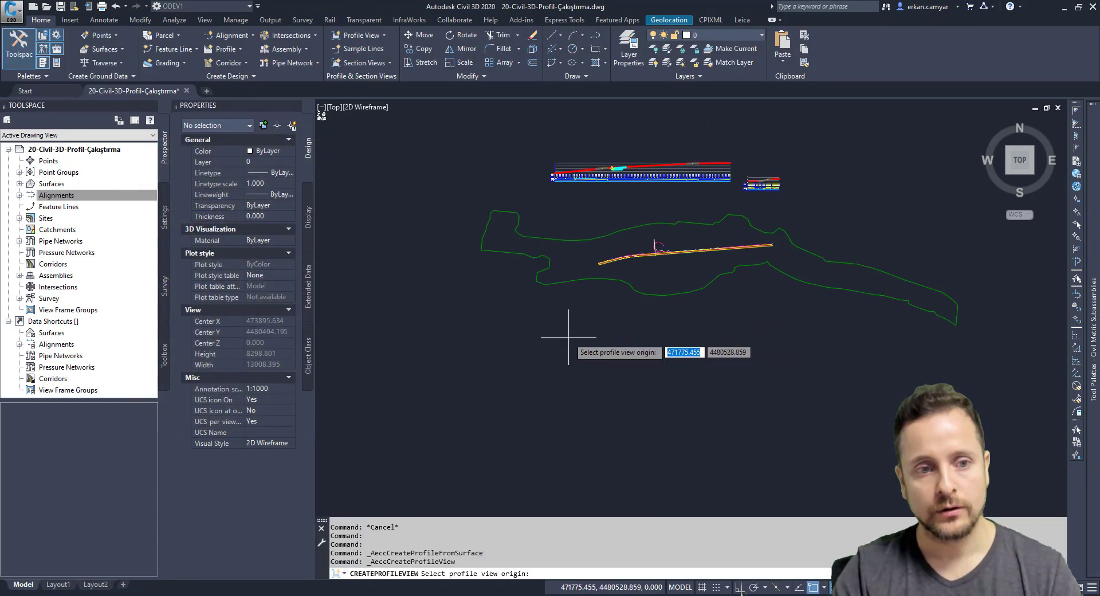
left_click(570, 341)
key("Escape")
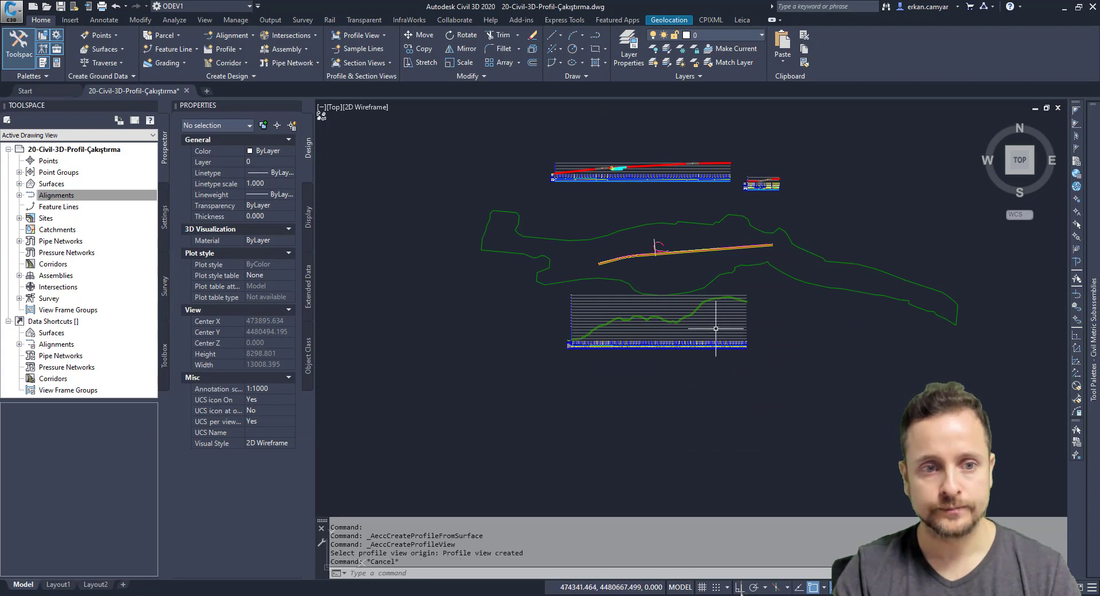
- Move the new profile view slightly lower with MOVE
left_click(716, 331)
type("M")
key("Return")
left_click(805, 329)
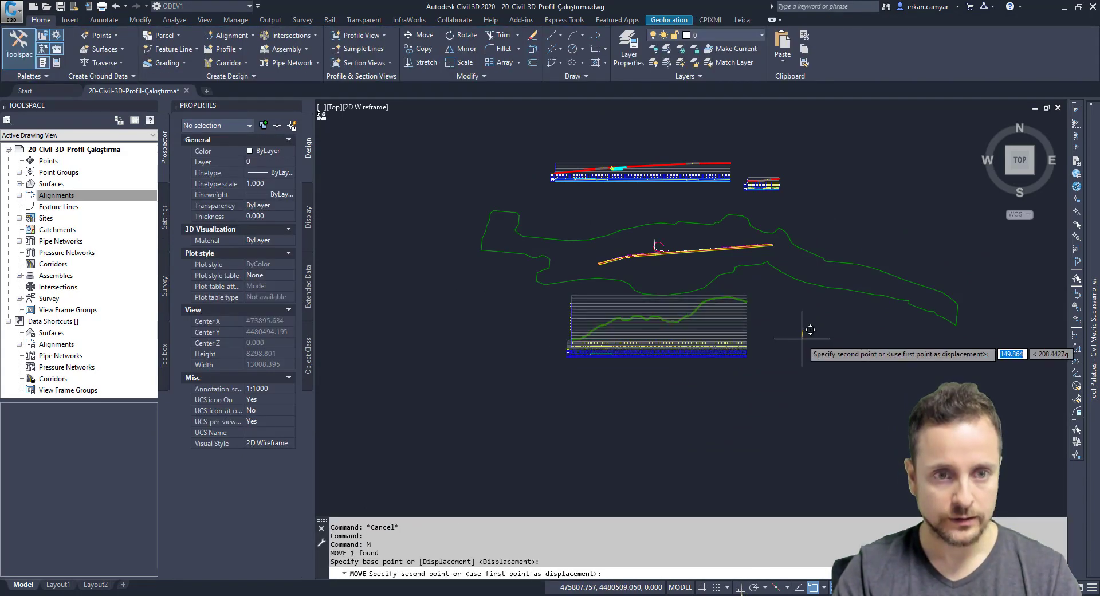
left_click(802, 337)
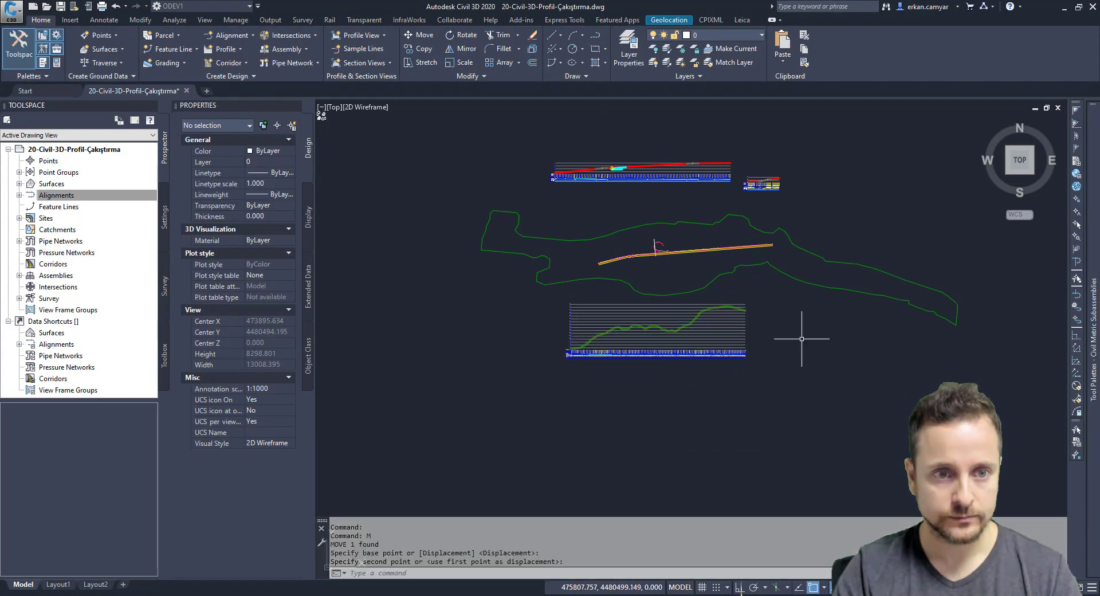
- Create a second offset profile view below the first one
left_click(239, 49)
left_click(258, 80)
middle_click_drag(650, 409, 708, 306)
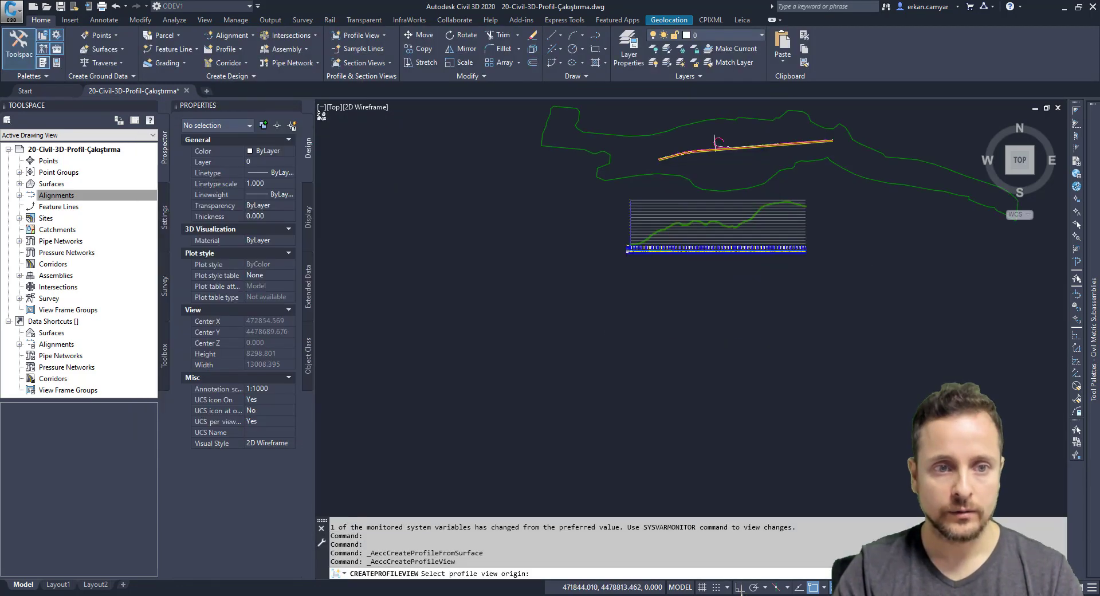
left_click(632, 338)
key("Escape")
key("Escape")
- Select the upper, main ANAYOL and middle profile views in turn to inspect them
middle_click_drag(733, 257, 618, 340)
left_click(624, 309)
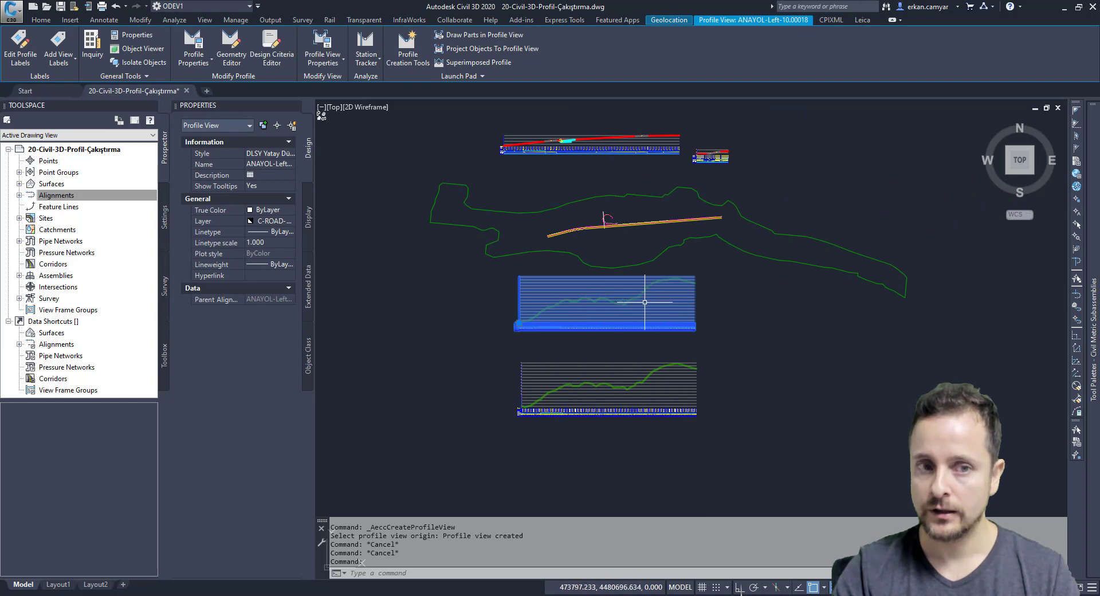
key("Escape")
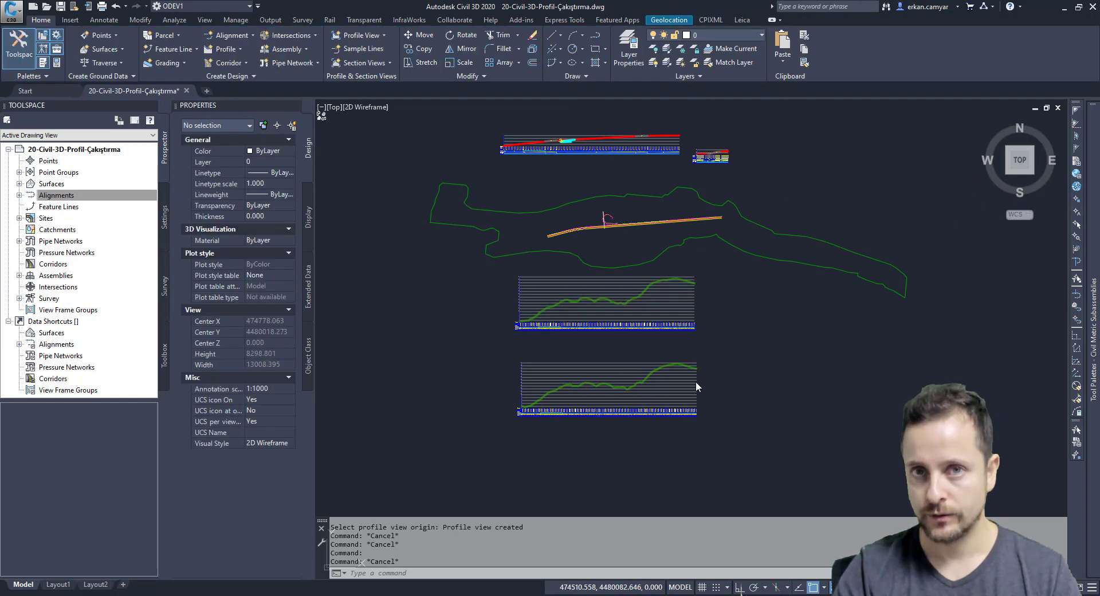
middle_click_drag(696, 380, 790, 420)
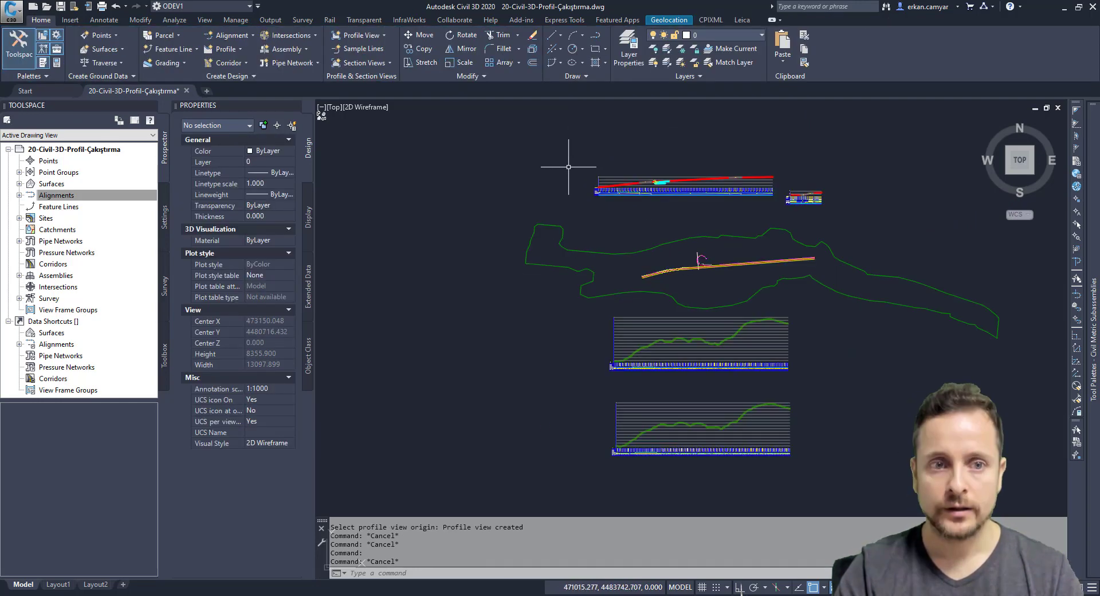
scroll(718, 187, "up", 4)
left_click(710, 200)
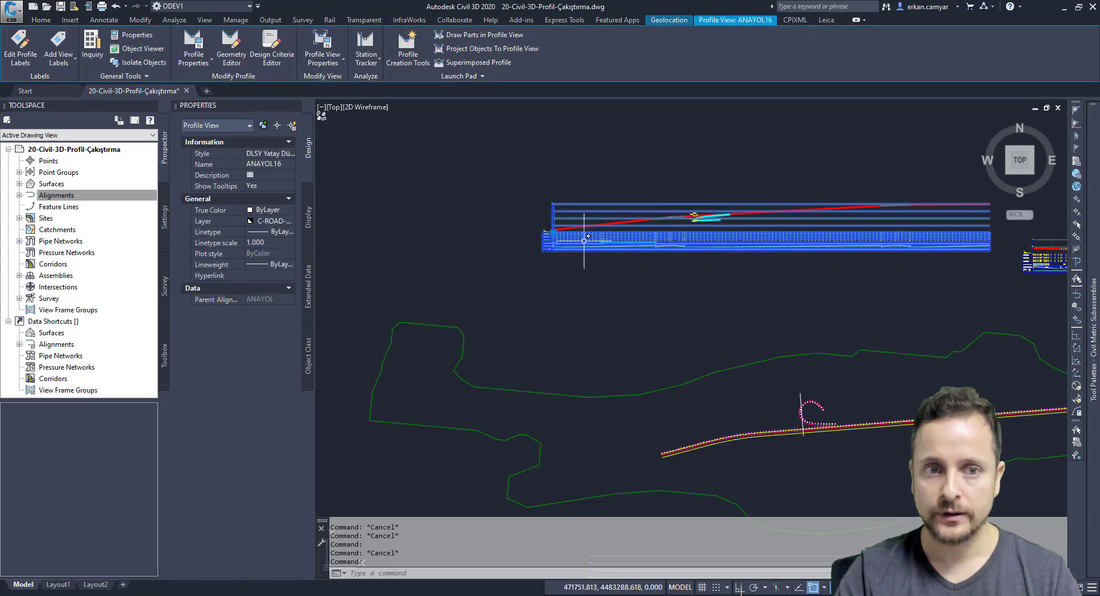
key("Escape")
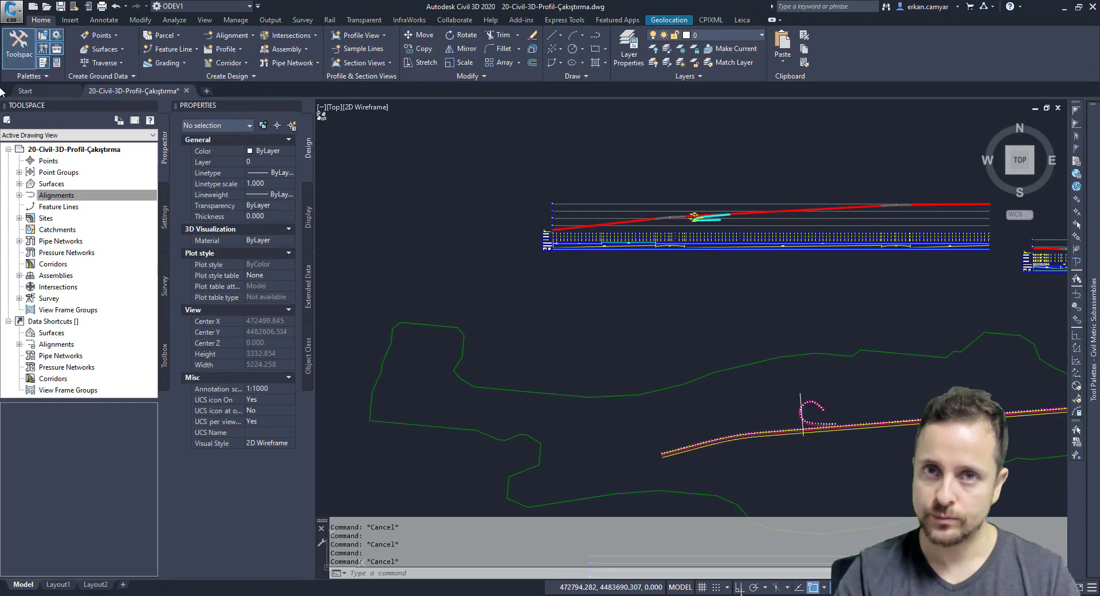
left_click(224, 49)
left_click(246, 67)
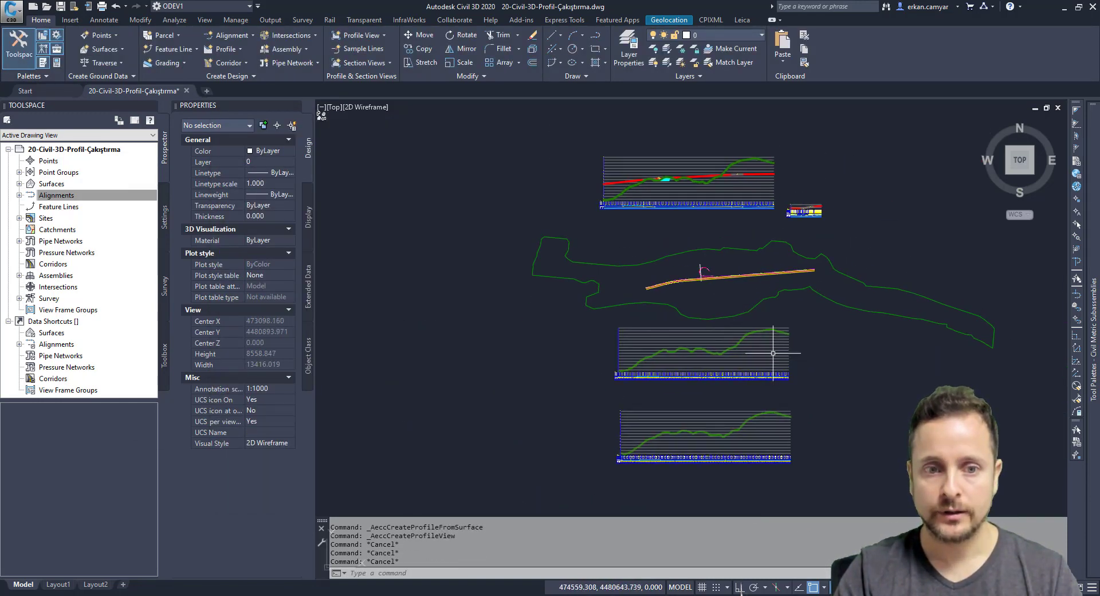
left_click(778, 357)
key("Escape")
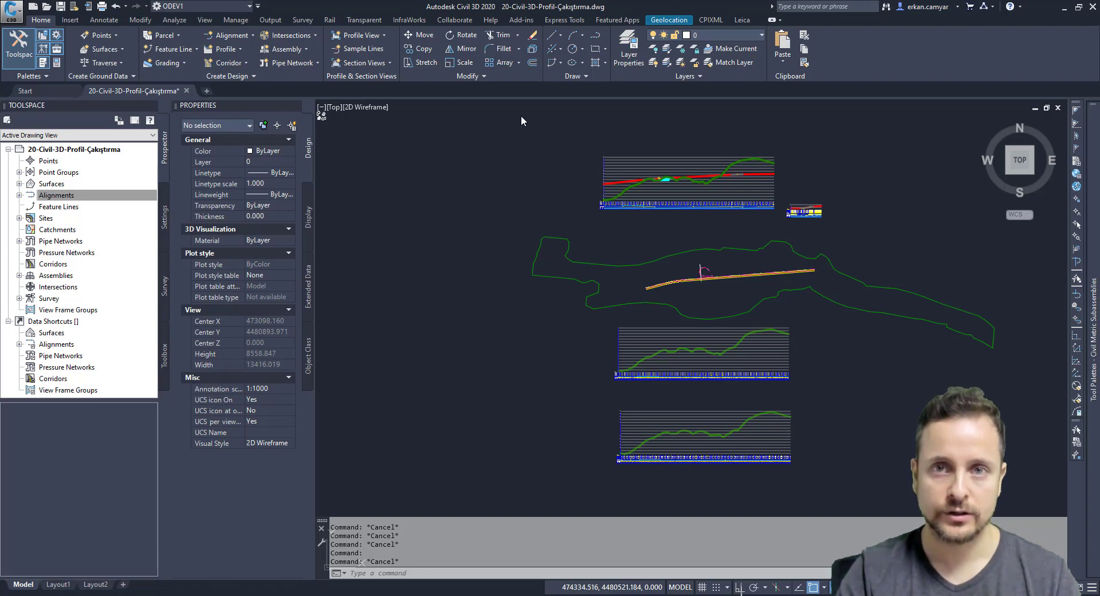
left_click(225, 49)
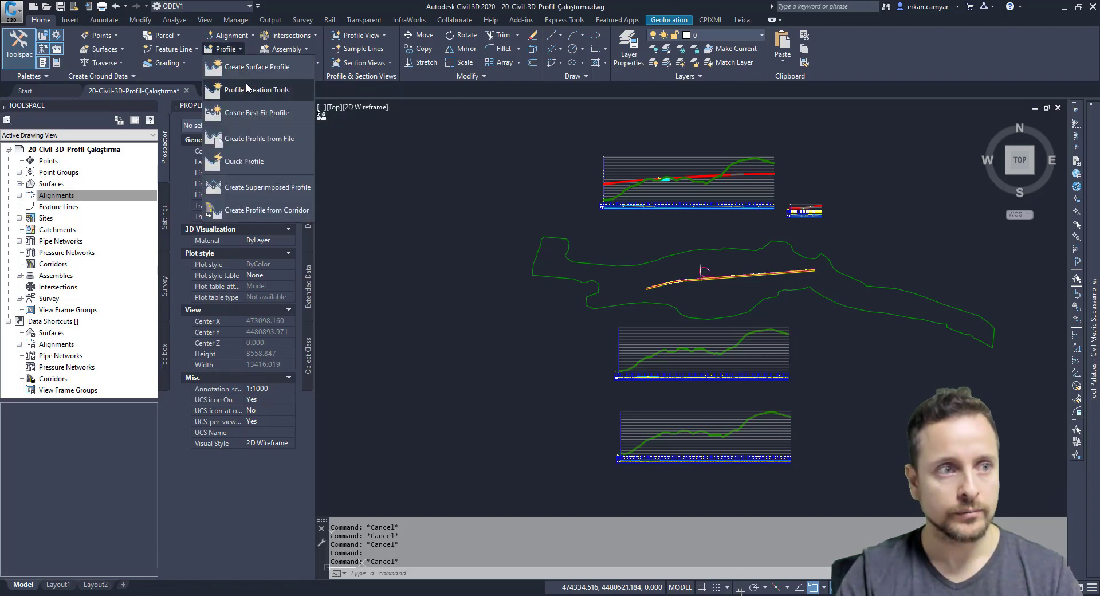
- Superimpose the offset surface profile onto ANAYOL16 over 50+000.000 to 53+033.923
left_click(242, 189)
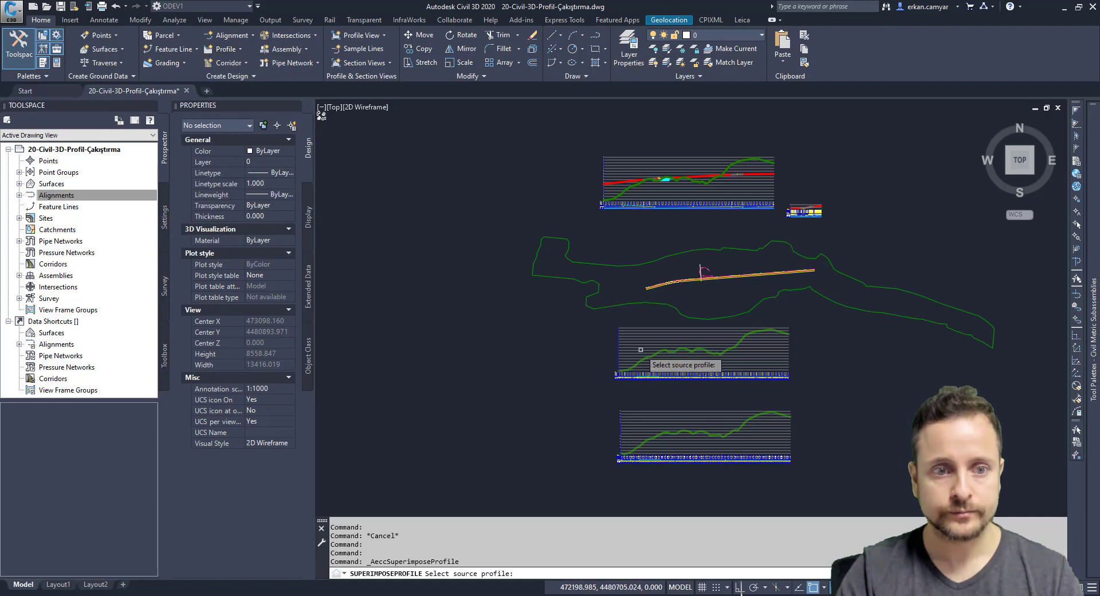
scroll(647, 366, "up", 5)
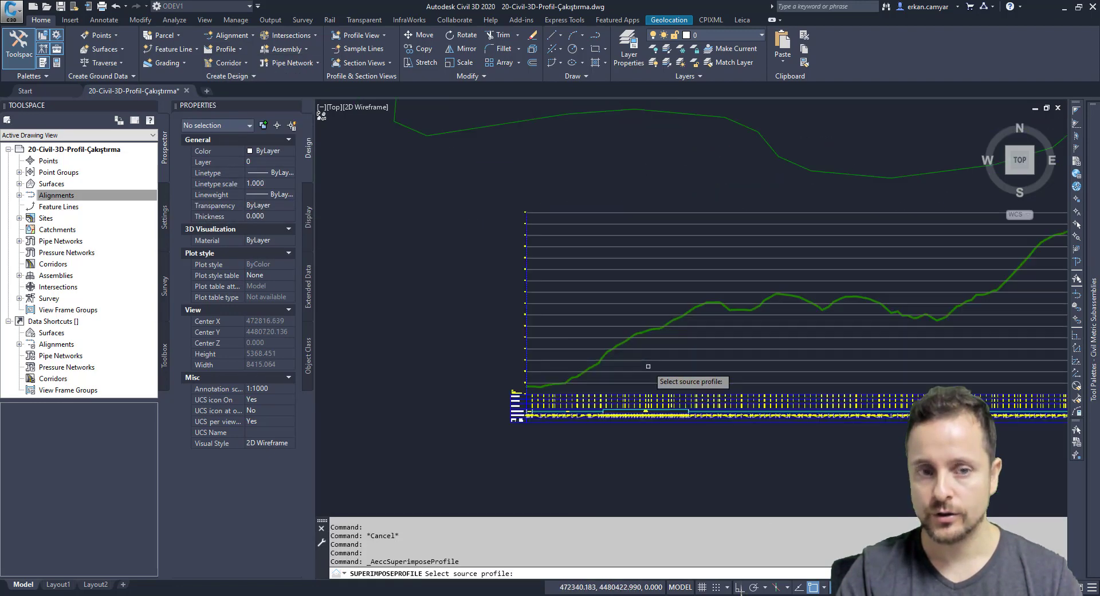
scroll(647, 366, "up", 2)
left_click(643, 300)
scroll(635, 331, "down", 5)
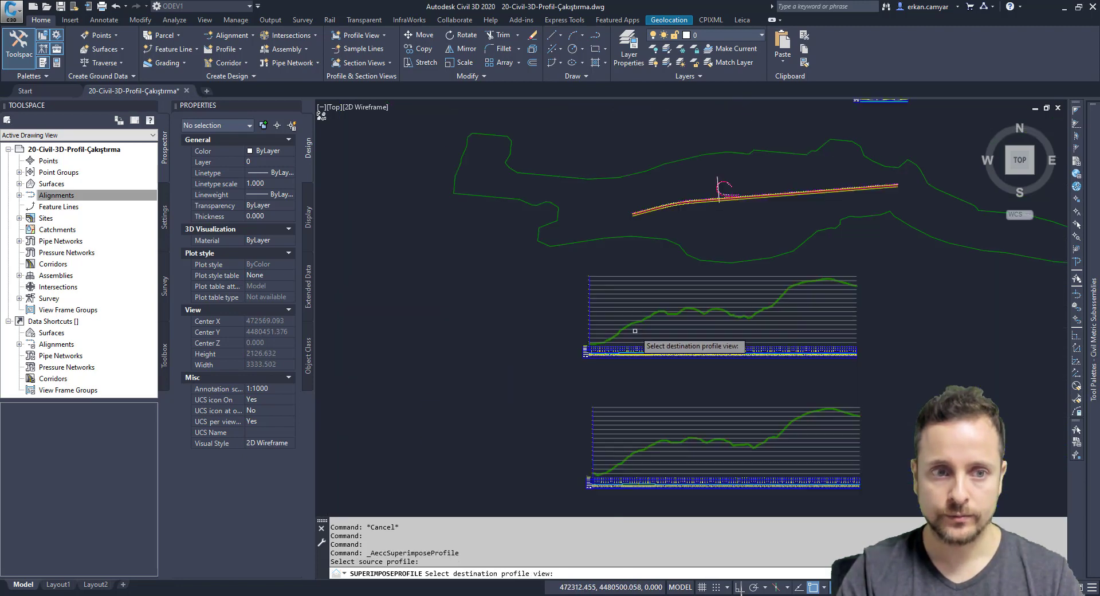
scroll(634, 331, "down", 4)
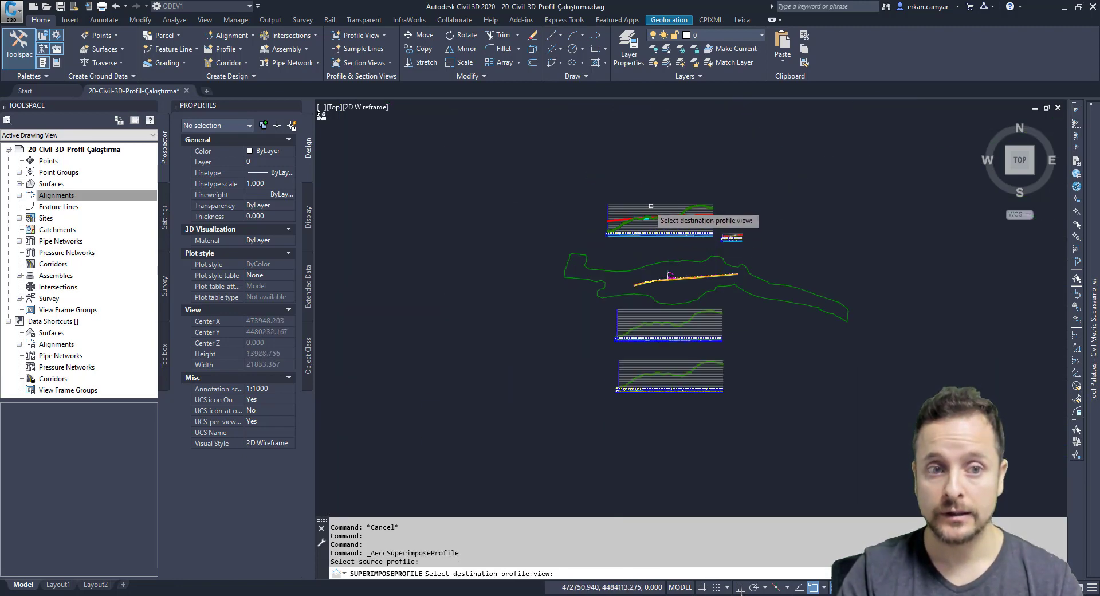
scroll(653, 204, "up", 4)
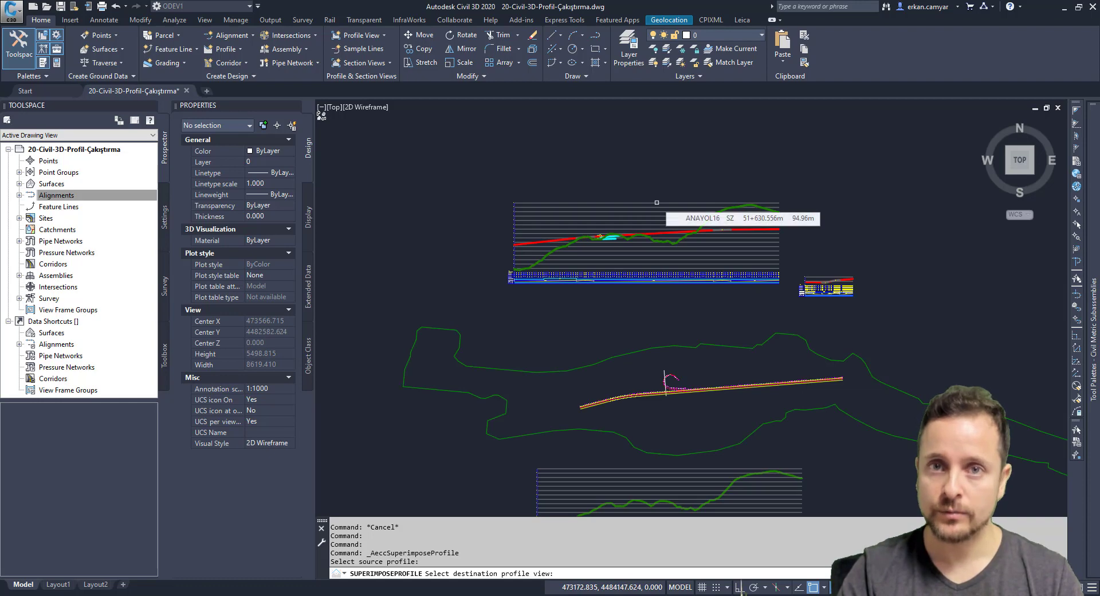
left_click(657, 202)
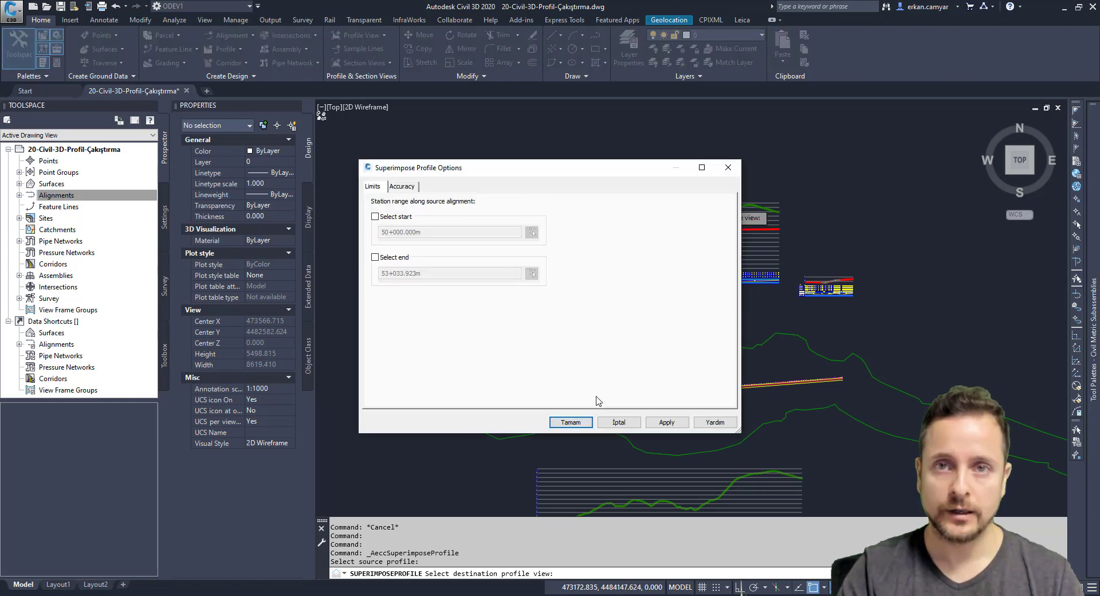
left_click(570, 422)
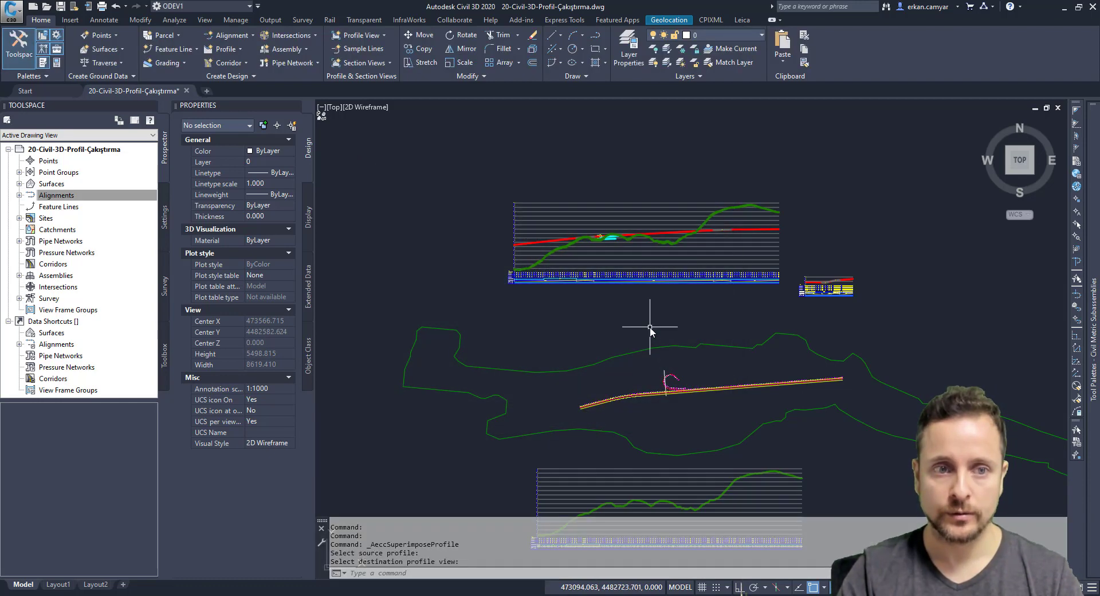
key("Escape")
key("Escape")
scroll(724, 319, "up", 2)
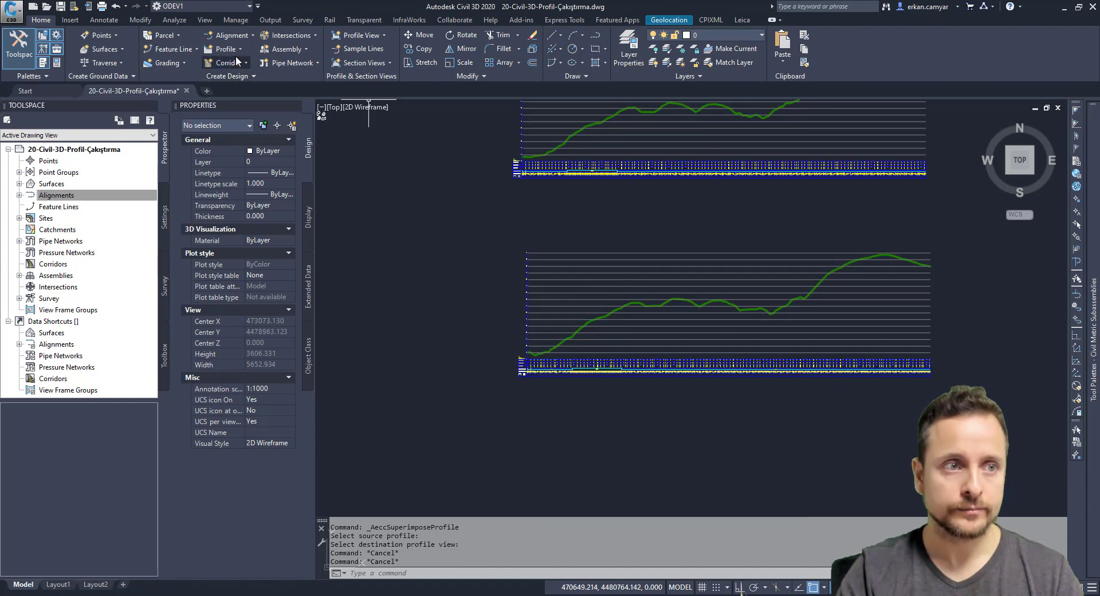
- Superimpose the lower view's surface profile onto the ANAYOL16 profile view with default options
left_click(236, 50)
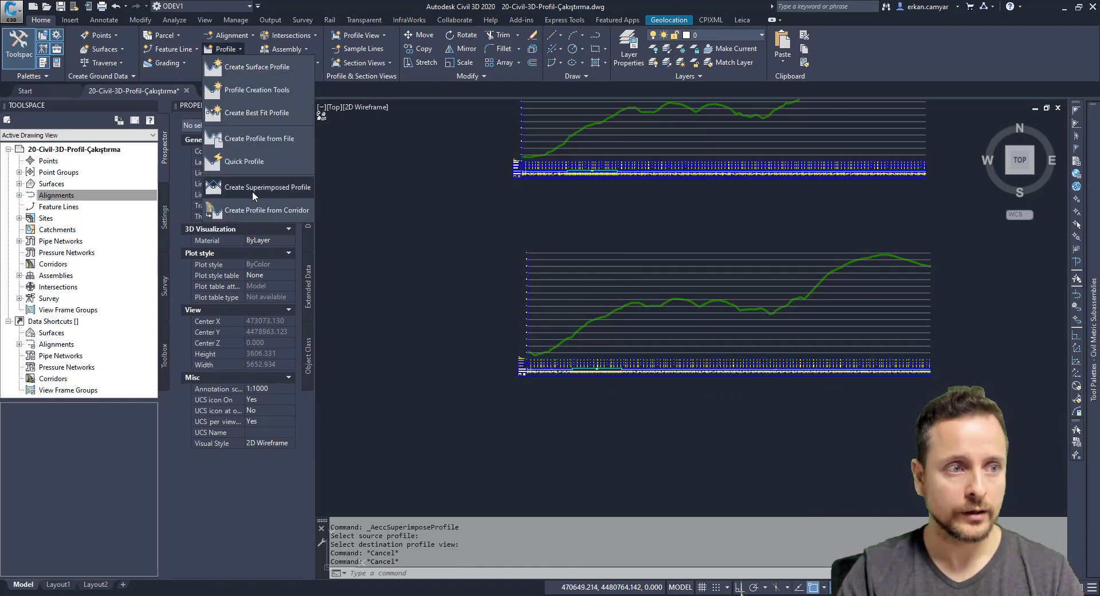
left_click(252, 187)
scroll(607, 286, "up", 3)
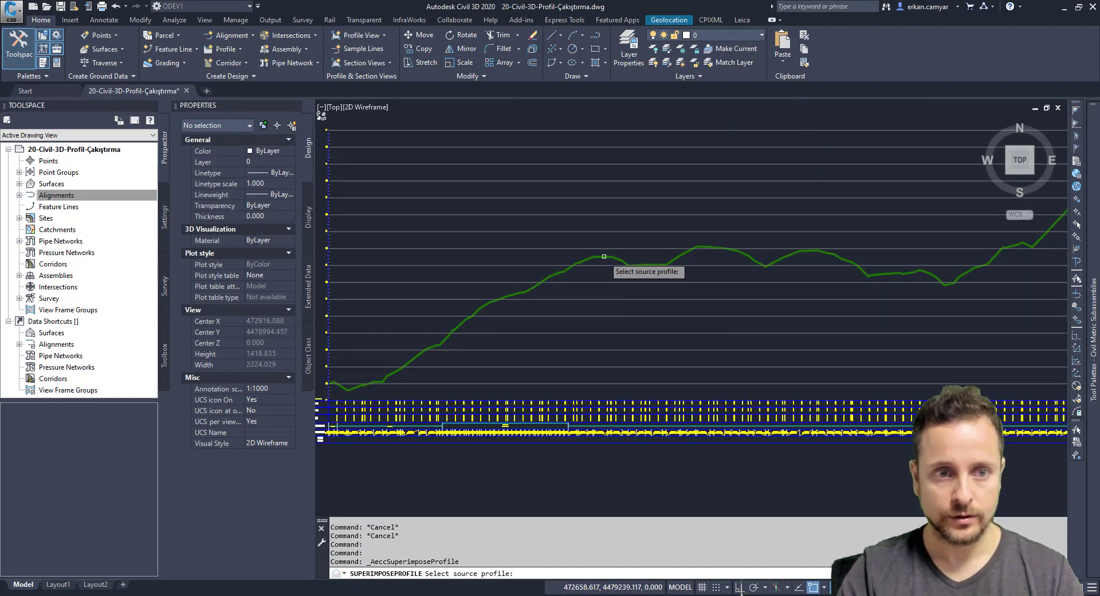
left_click(603, 256)
scroll(699, 275, "down", 7)
scroll(710, 240, "up", 3)
scroll(696, 183, "up", 2)
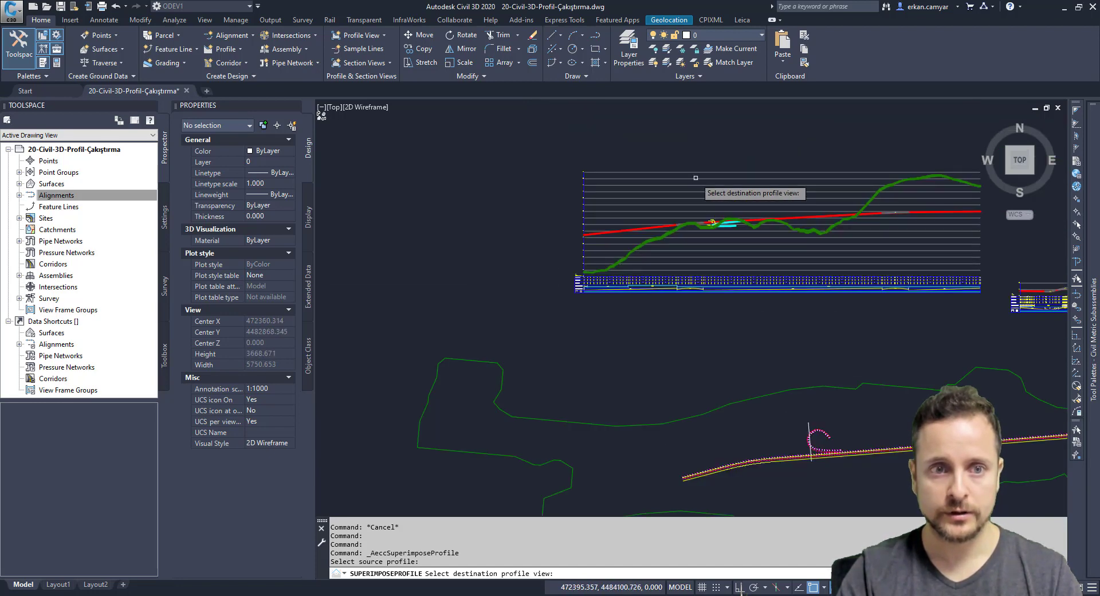
left_click(695, 178)
left_click(574, 418)
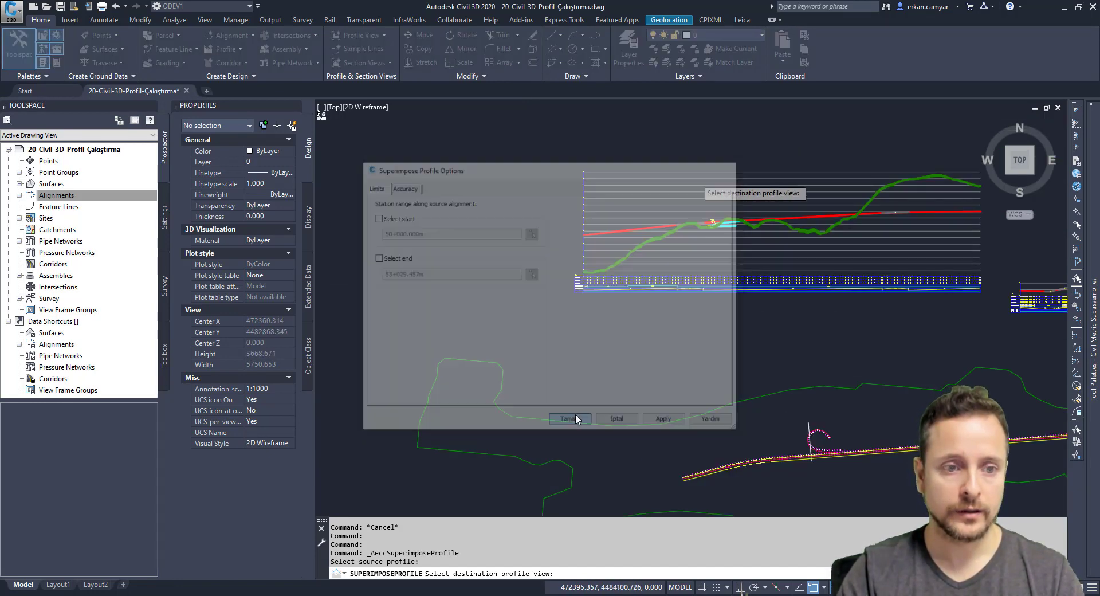
- Zoom in to check both offset ground lines in the ANAYOL16 view
scroll(729, 239, "up", 3)
key("Escape")
key("Escape")
scroll(576, 229, "up", 2)
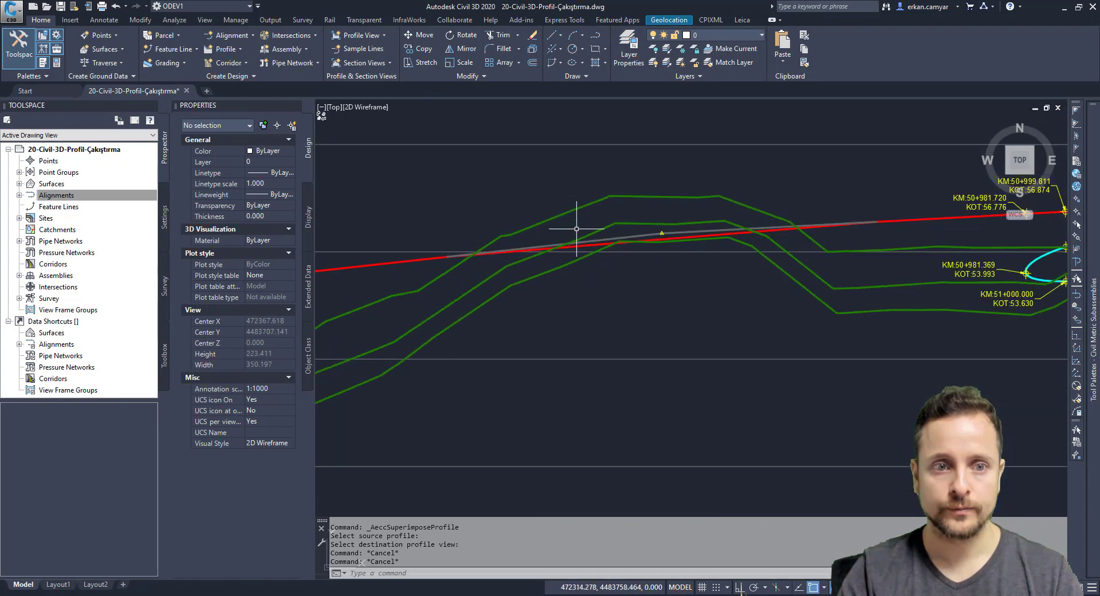
scroll(518, 278, "up", 2)
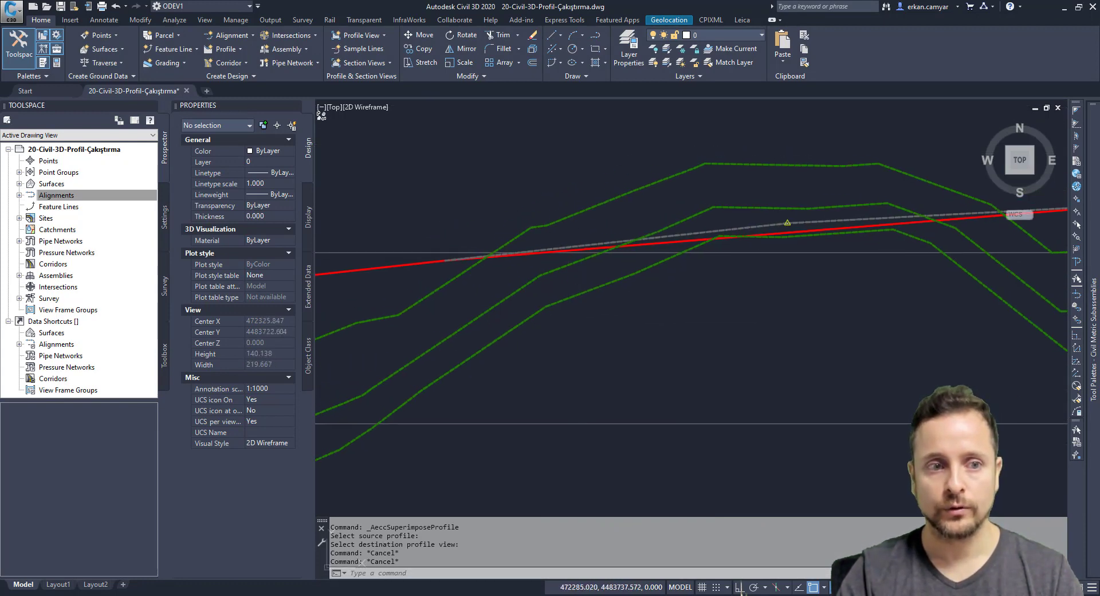
key("Escape")
scroll(630, 229, "down", 4)
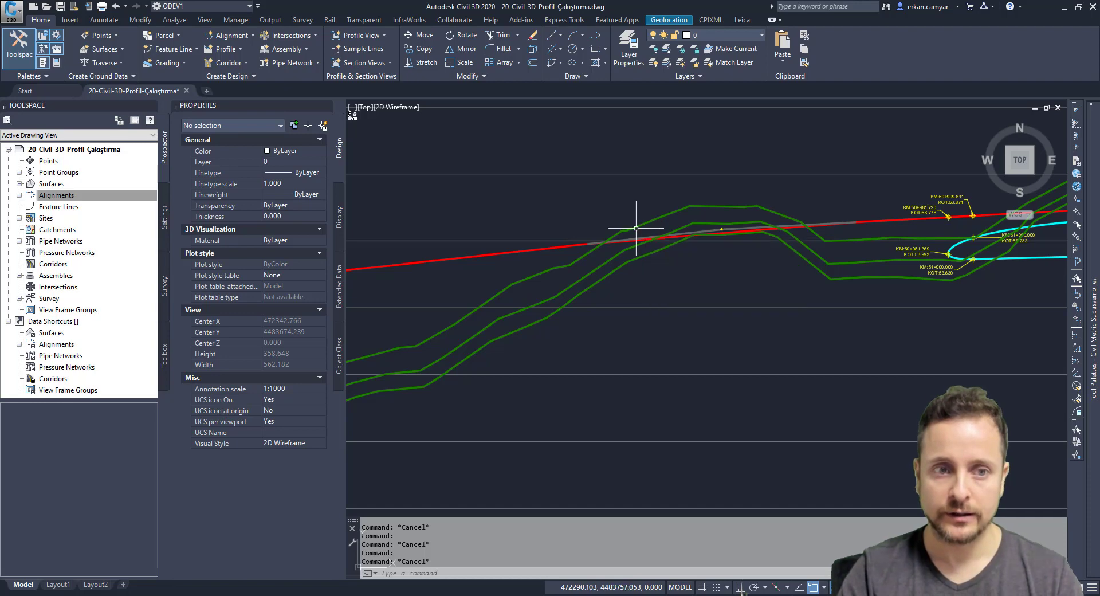
- In the ANAYOL16 profile view, give the ARAZİ - Surface (16) left offset profile the yellow TR Profil1 [2.SARI] style
left_click(676, 308)
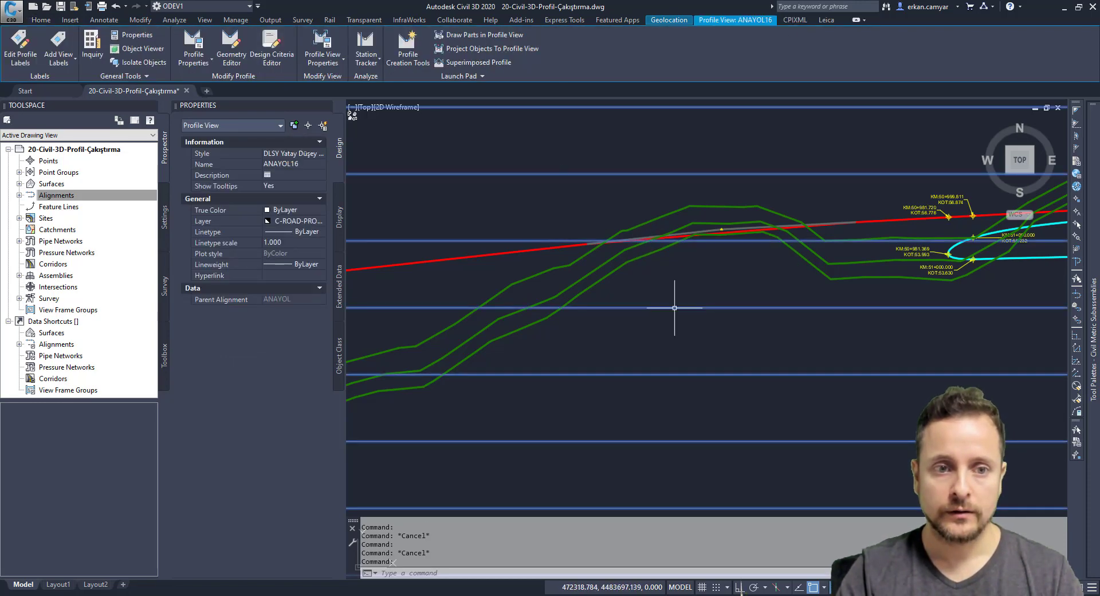
left_click(322, 44)
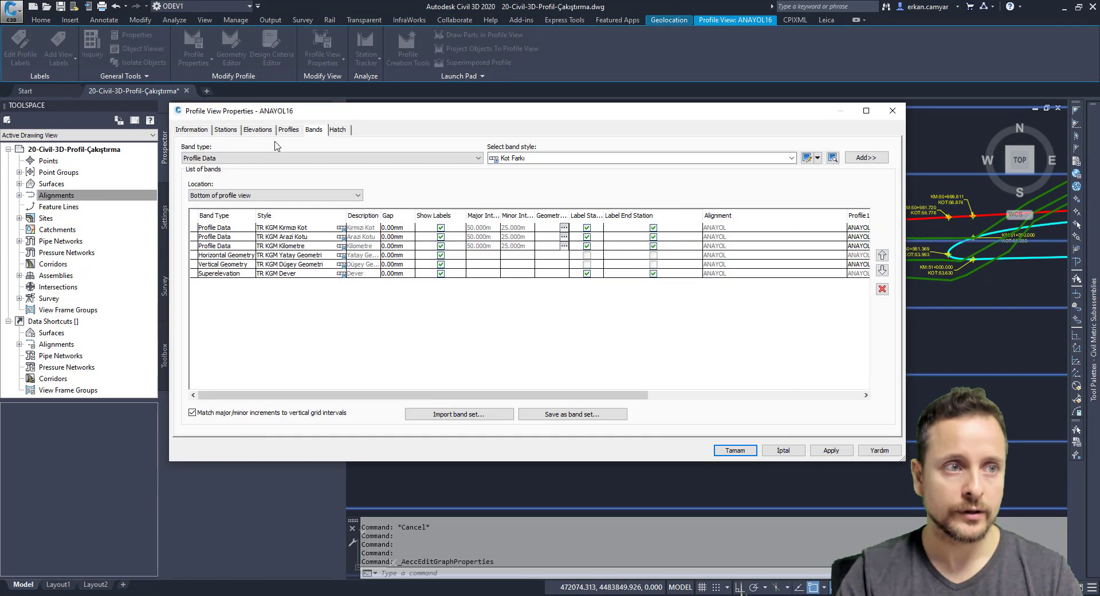
left_click(287, 130)
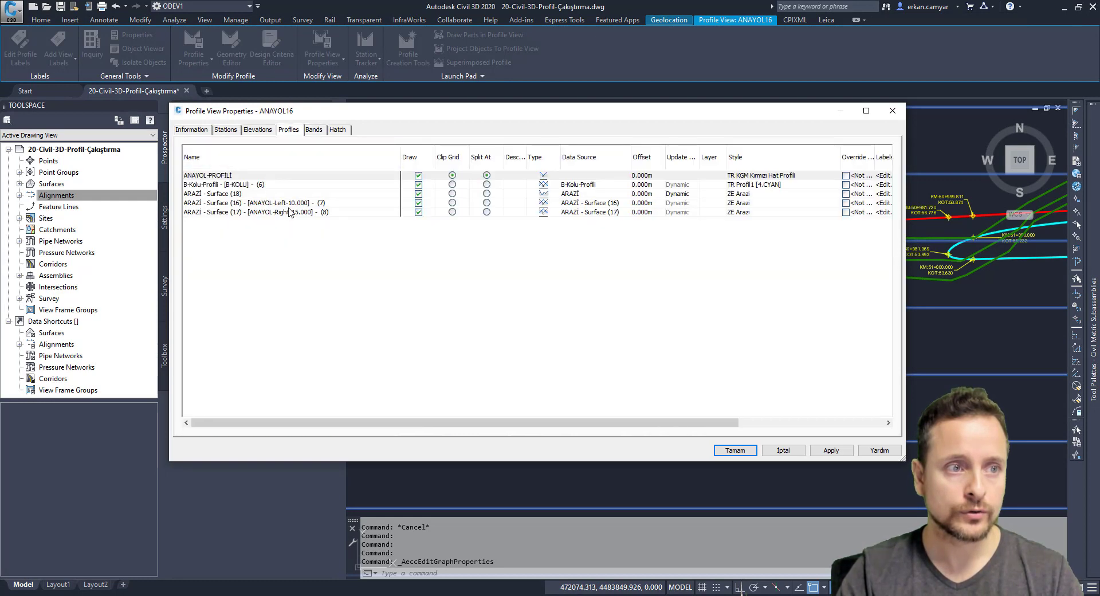
left_click(237, 203)
left_click(223, 213)
left_click(226, 205)
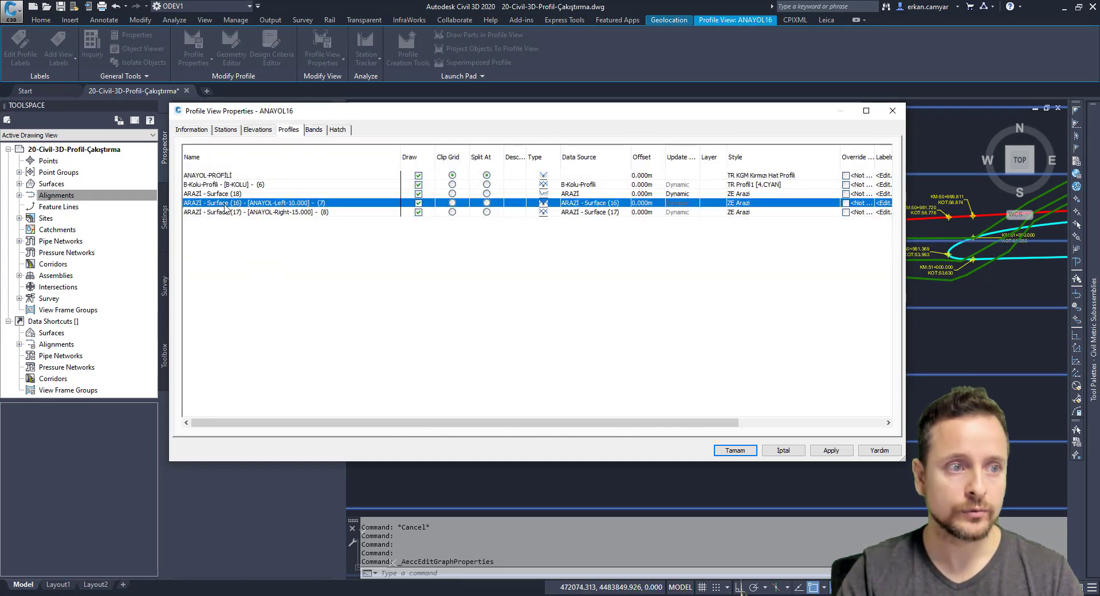
left_click(225, 211)
left_click(280, 204)
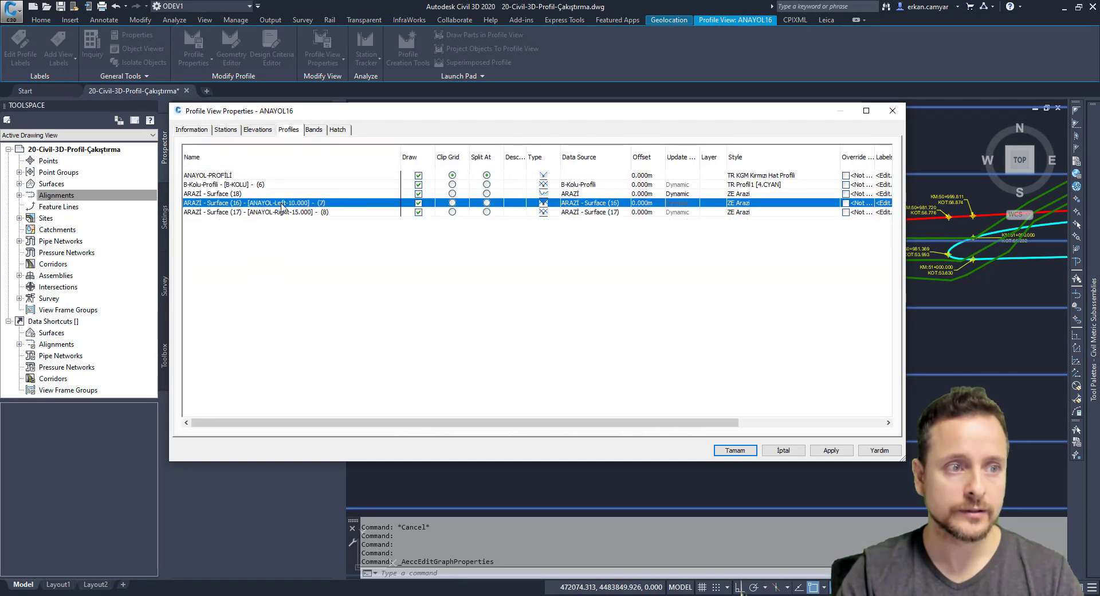
left_click(743, 202)
left_click(894, 198)
left_click(898, 357)
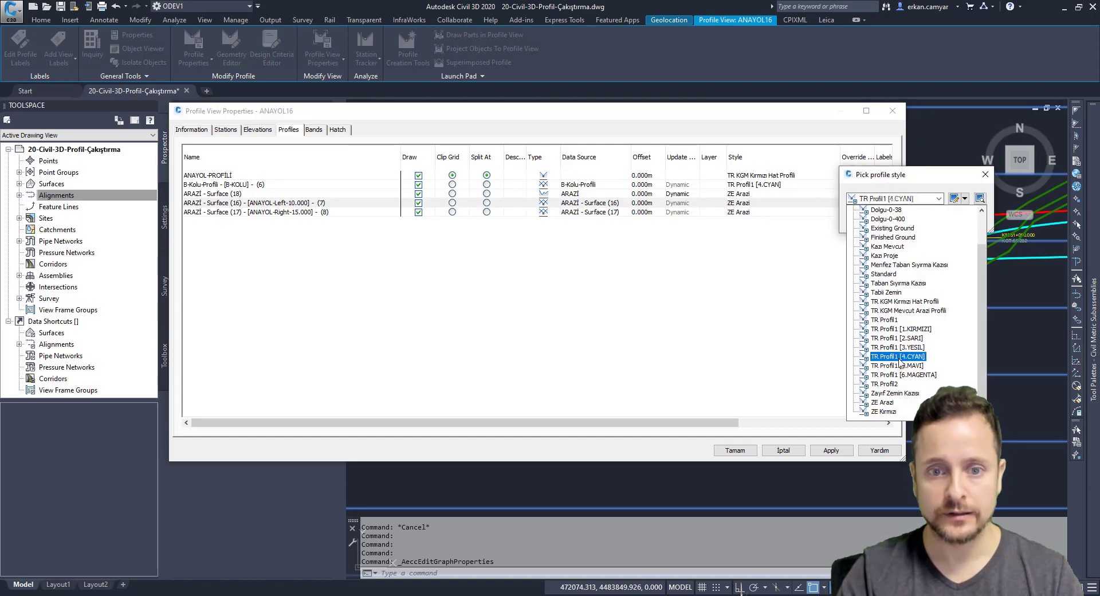
left_click(897, 338)
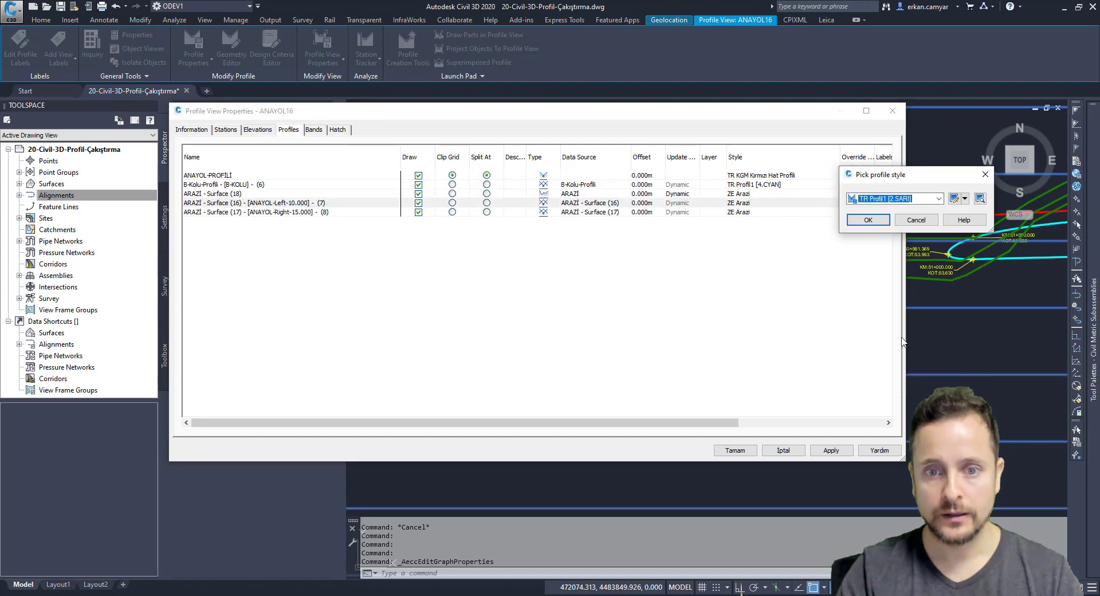
left_click(855, 216)
left_click(735, 451)
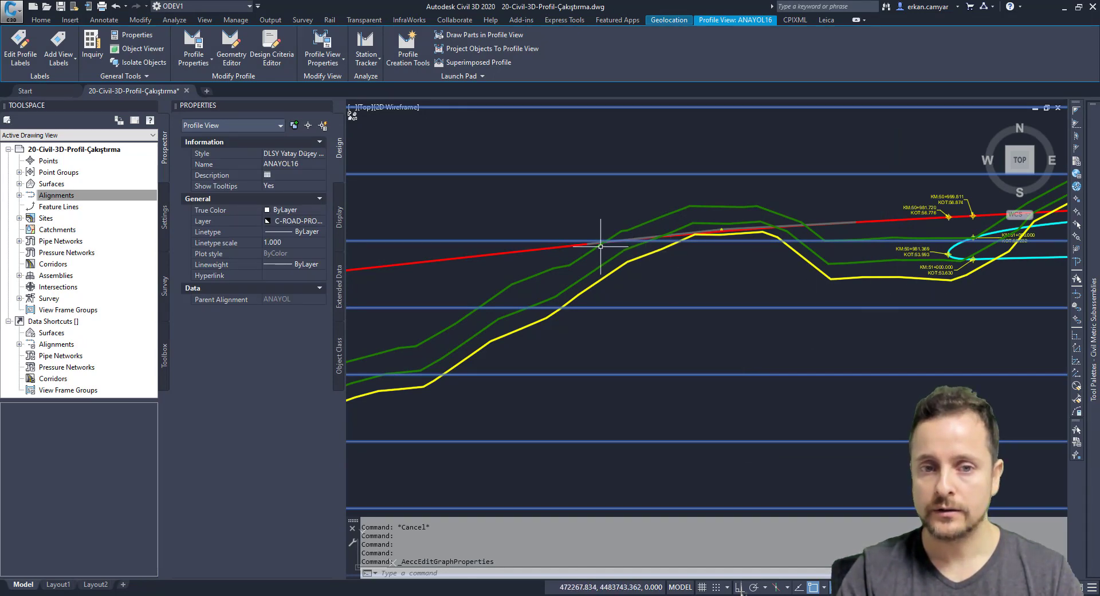
- Set the ANAYOL-Right-15.000 ground profile's style to blue TR Profil1 [5.MAVI] in Properties
key("Escape")
left_click(552, 270)
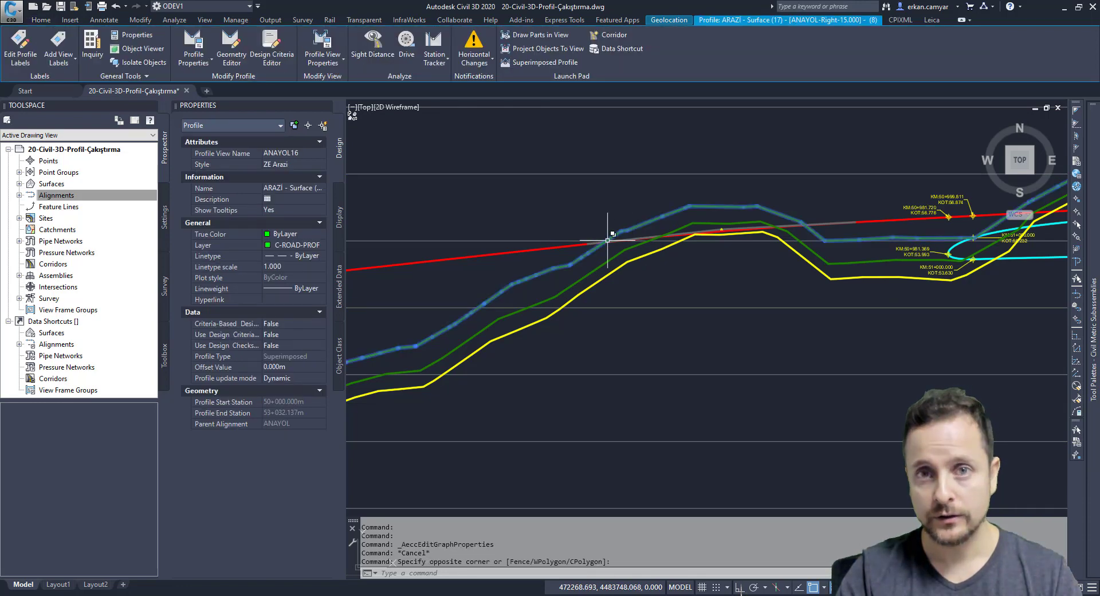
left_click(298, 164)
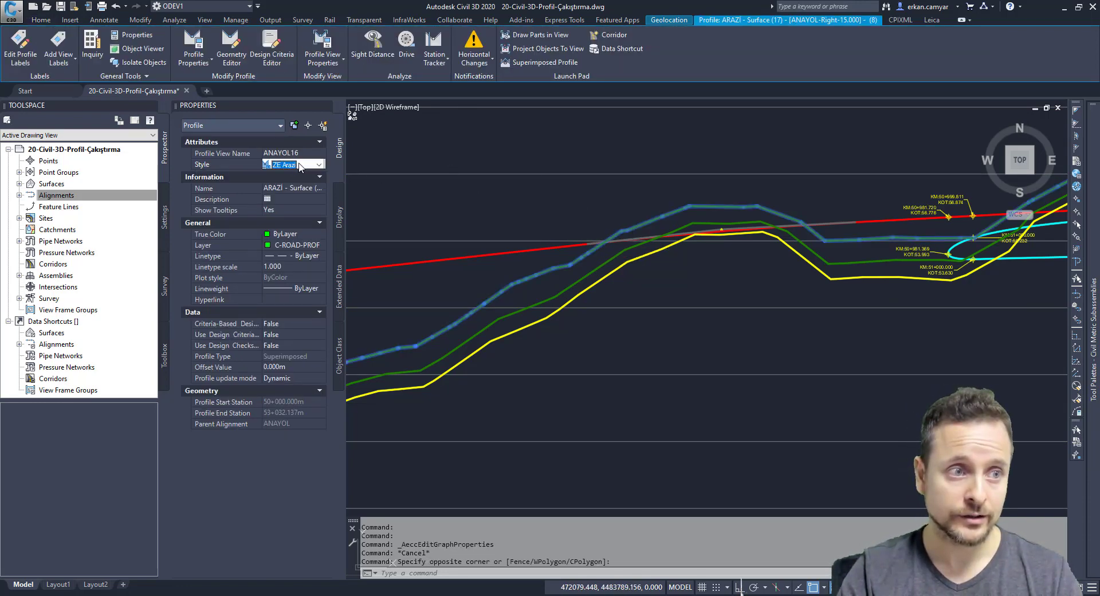
left_click(300, 165)
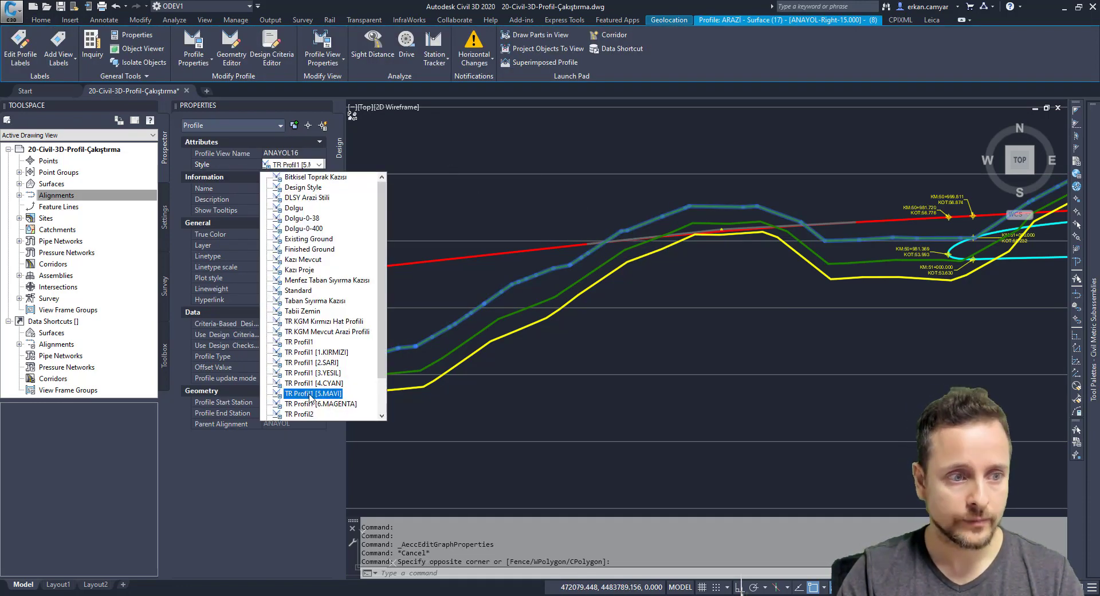
left_click(310, 393)
key("Escape")
scroll(676, 258, "up", 2)
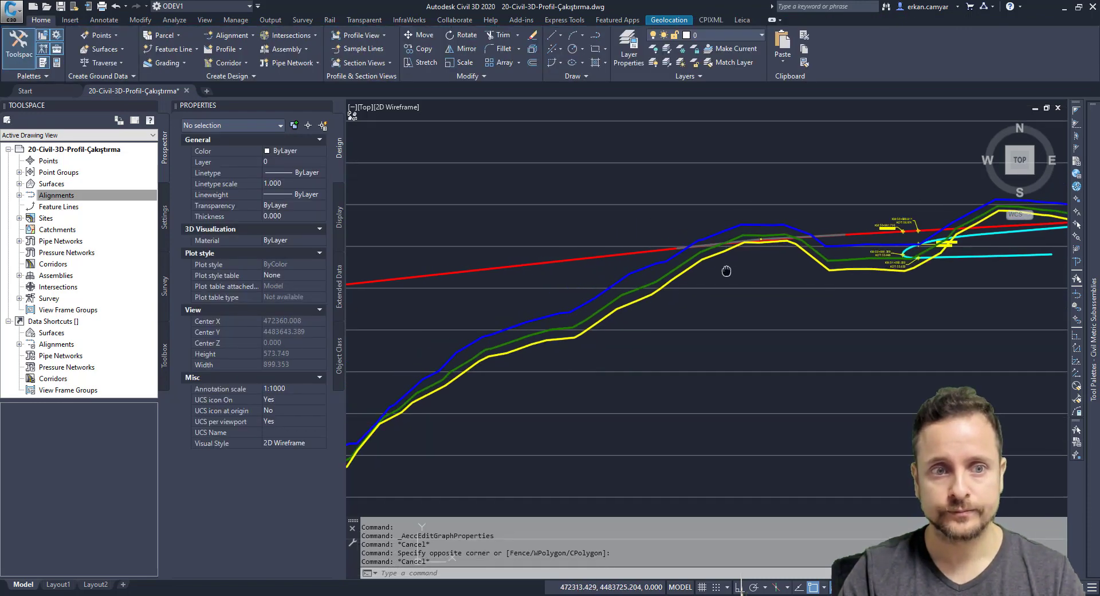
scroll(671, 276, "down", 5)
scroll(658, 244, "up", 3)
scroll(808, 347, "down", 10)
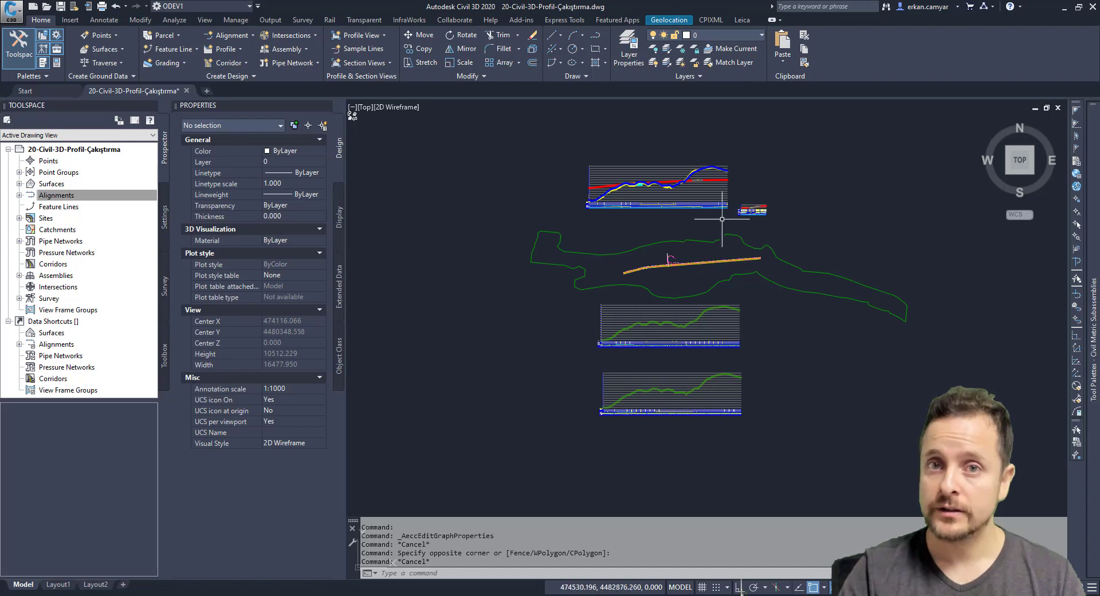
scroll(655, 168, "up", 4)
scroll(656, 167, "up", 2)
scroll(630, 229, "up", 1)
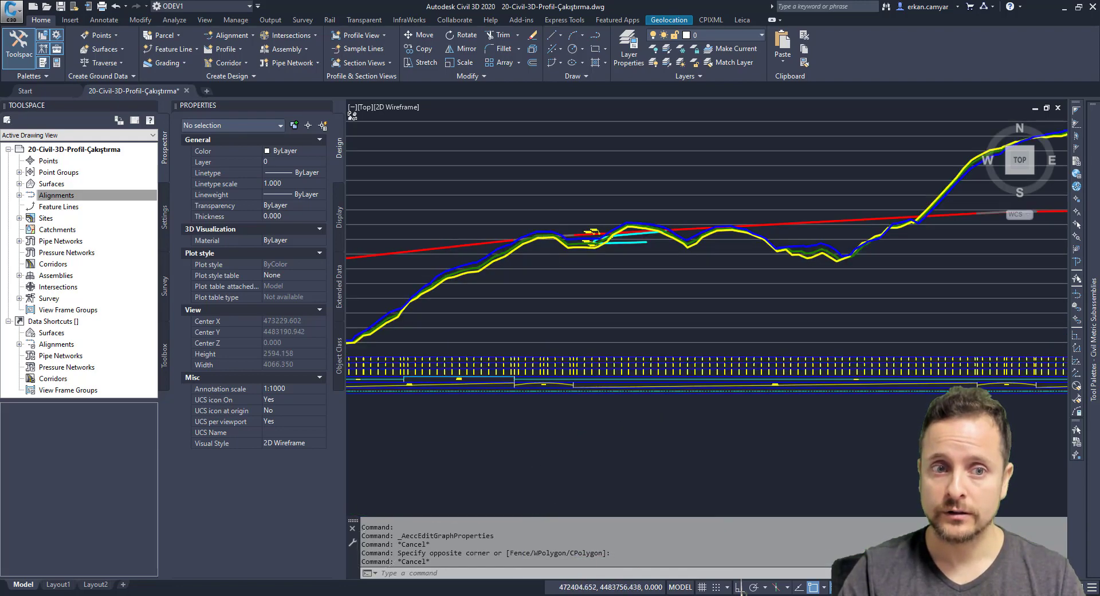
scroll(578, 243, "up", 1)
scroll(580, 242, "up", 2)
middle_click_drag(580, 243, 608, 214)
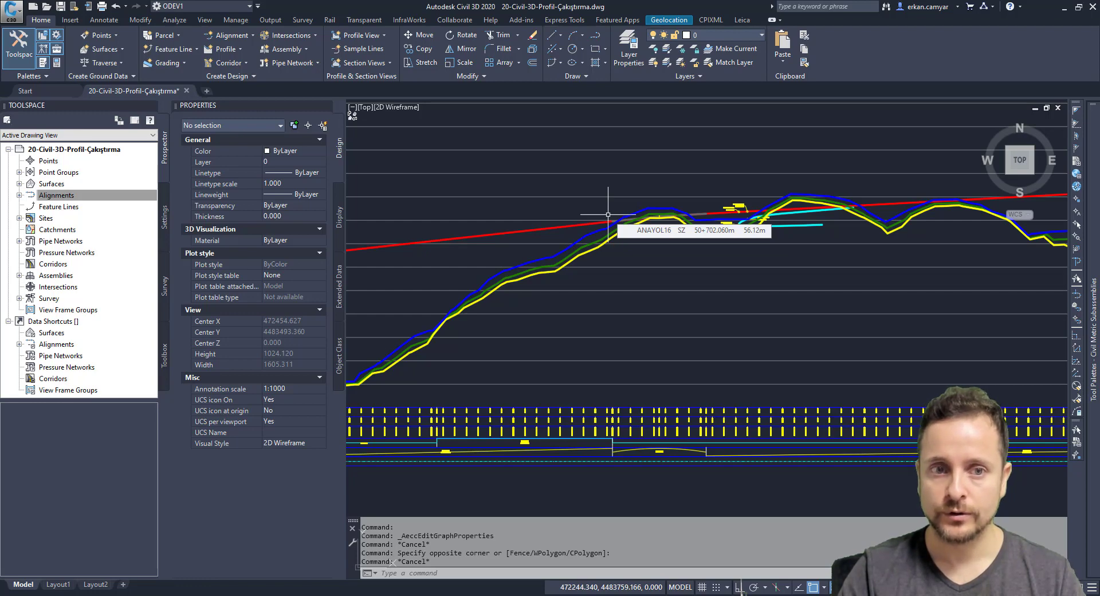
scroll(607, 214, "down", 10)
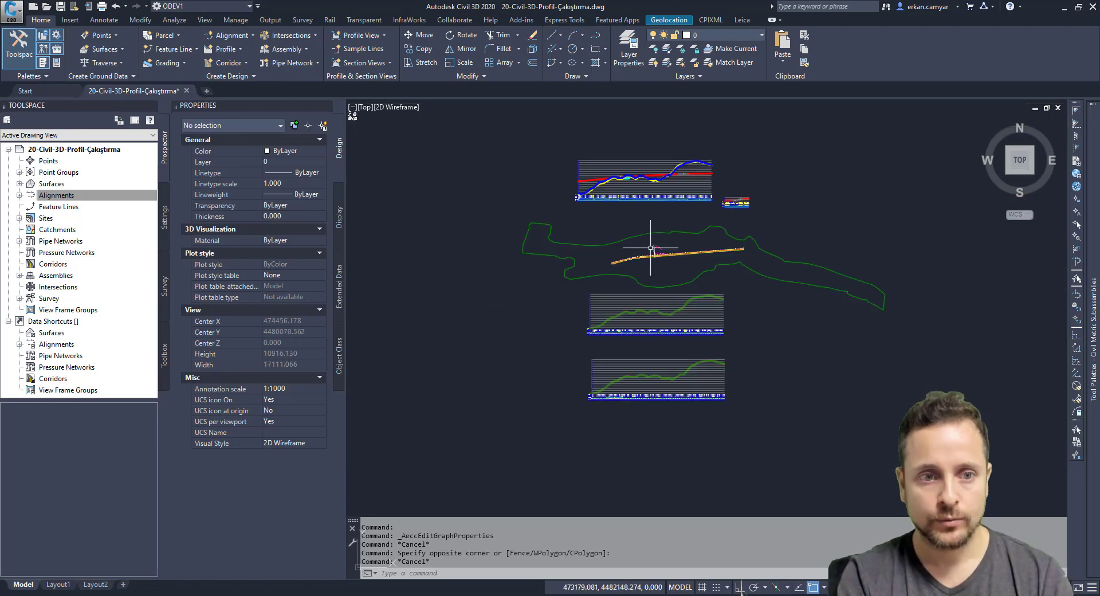